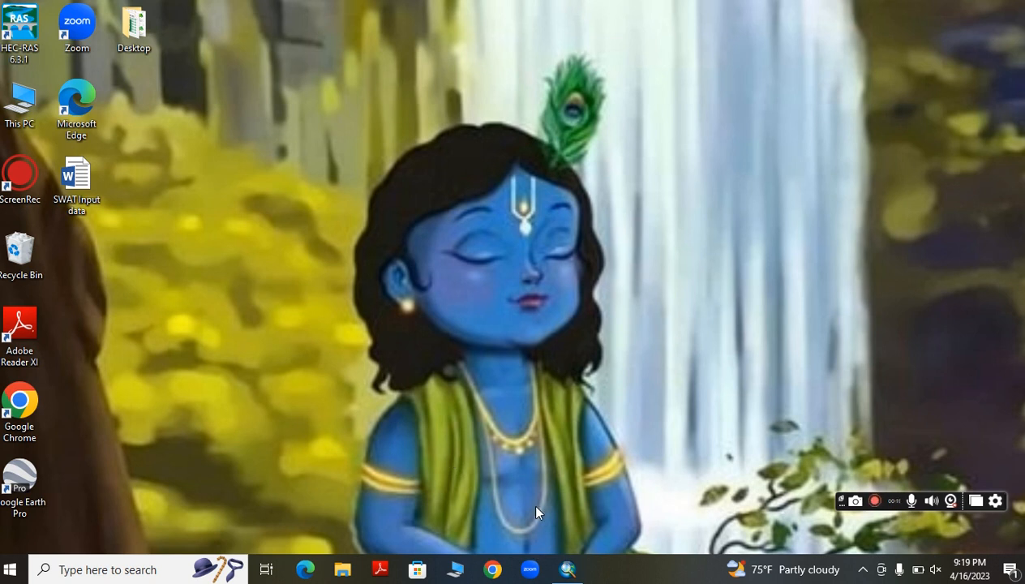
- In ArcMap, start a new SWAT project and choose E:\SWAT_learning\swat_model as the save folder for its map document
{"action": "left_click", "coordinate": [568, 569]}
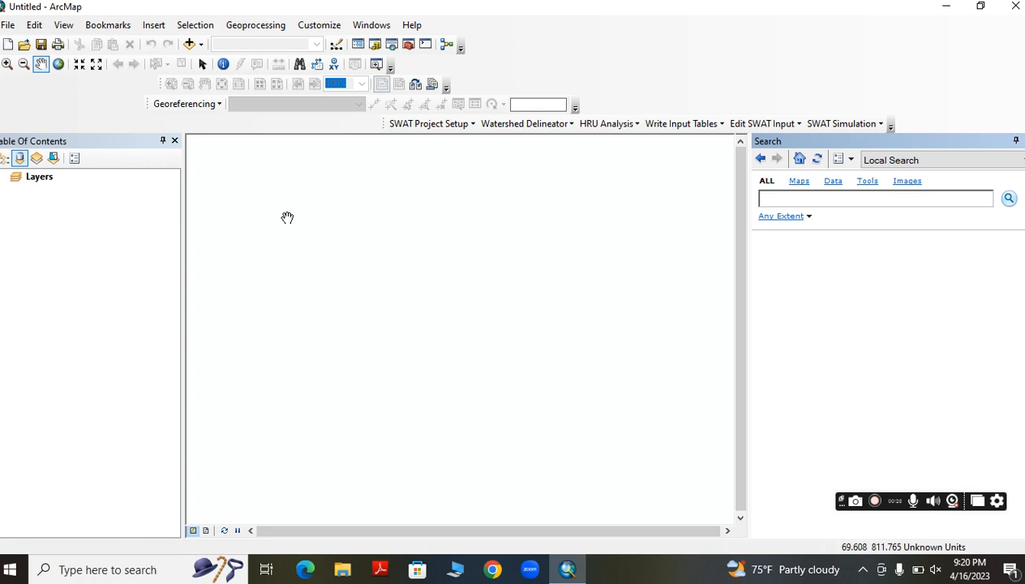
{"action": "left_click", "coordinate": [428, 126]}
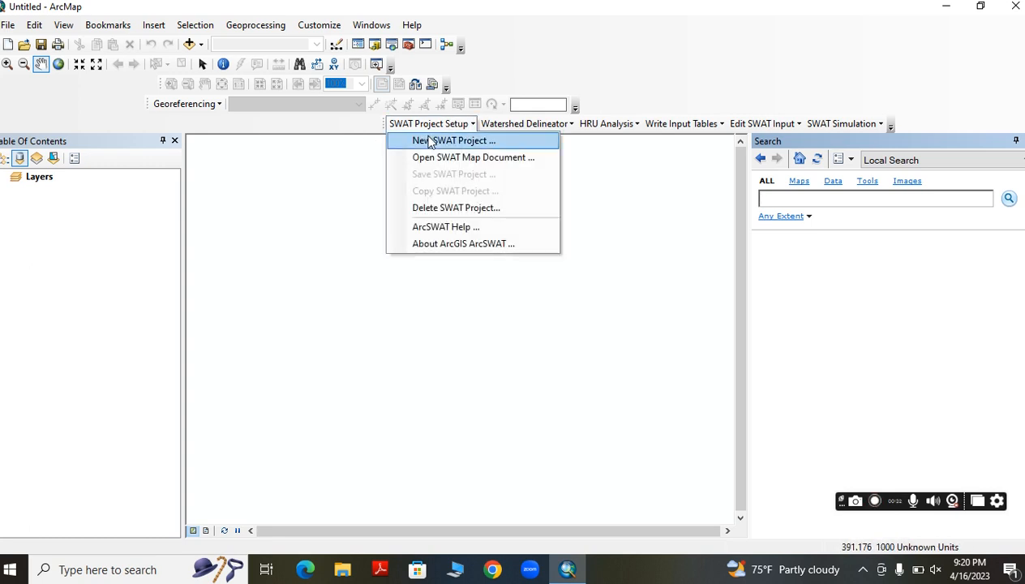
{"action": "left_click", "coordinate": [428, 140]}
{"action": "left_click", "coordinate": [486, 308]}
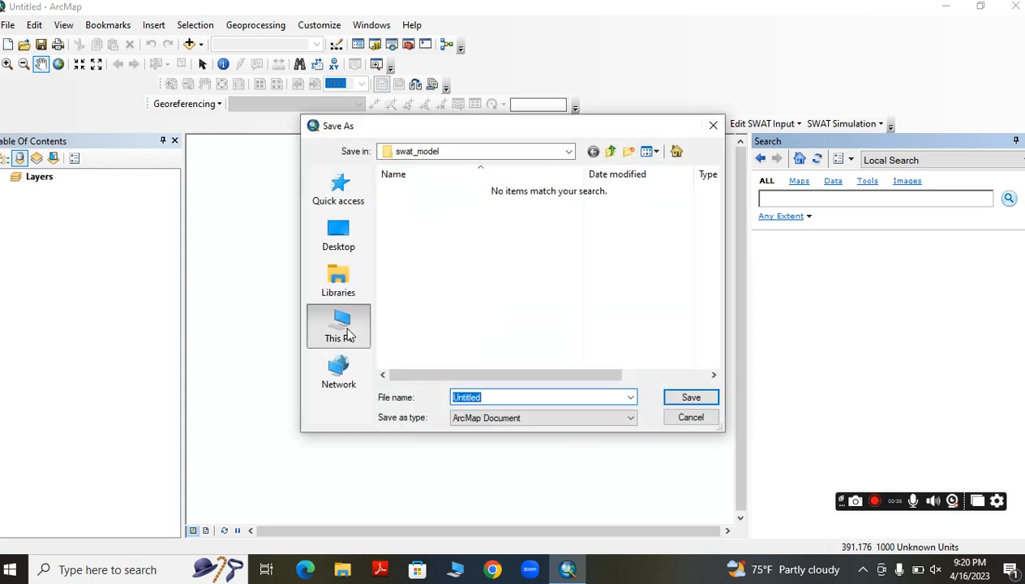
{"action": "left_click", "coordinate": [343, 334]}
{"action": "scroll", "coordinate": [396, 304], "scroll_direction": "down", "scroll_amount": 3}
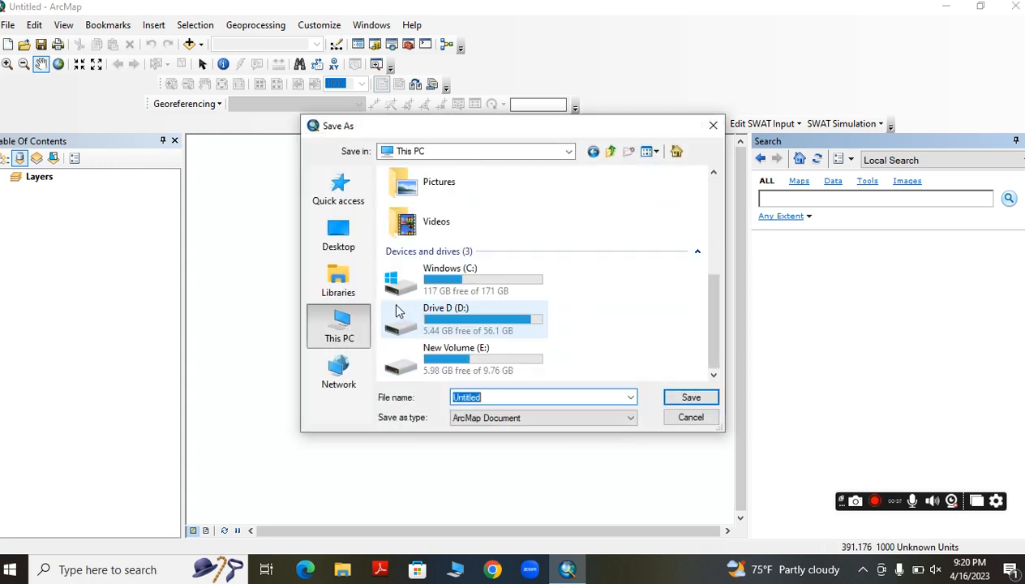
{"action": "double_click", "coordinate": [438, 363]}
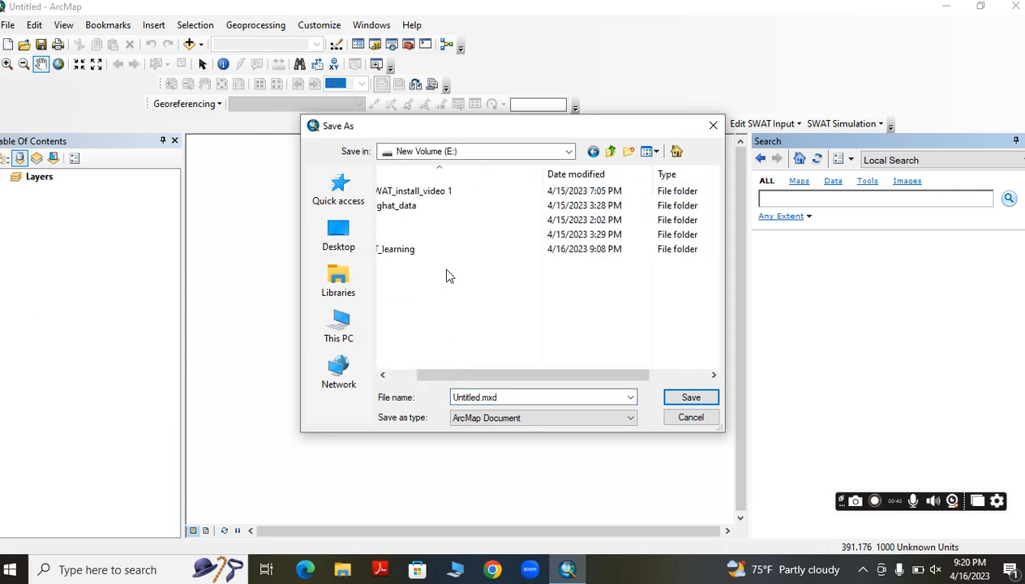
{"action": "double_click", "coordinate": [418, 250]}
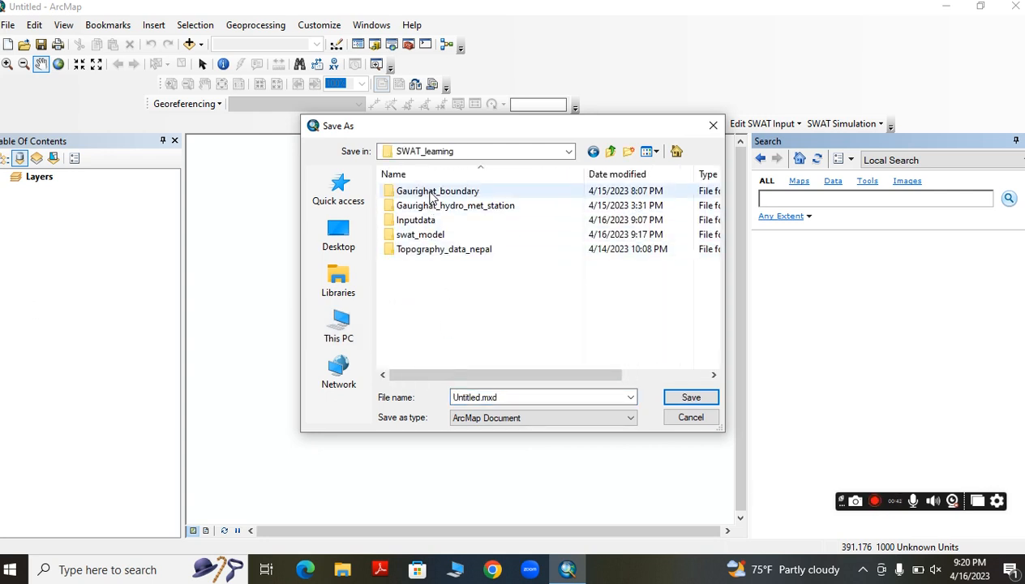
{"action": "double_click", "coordinate": [429, 240]}
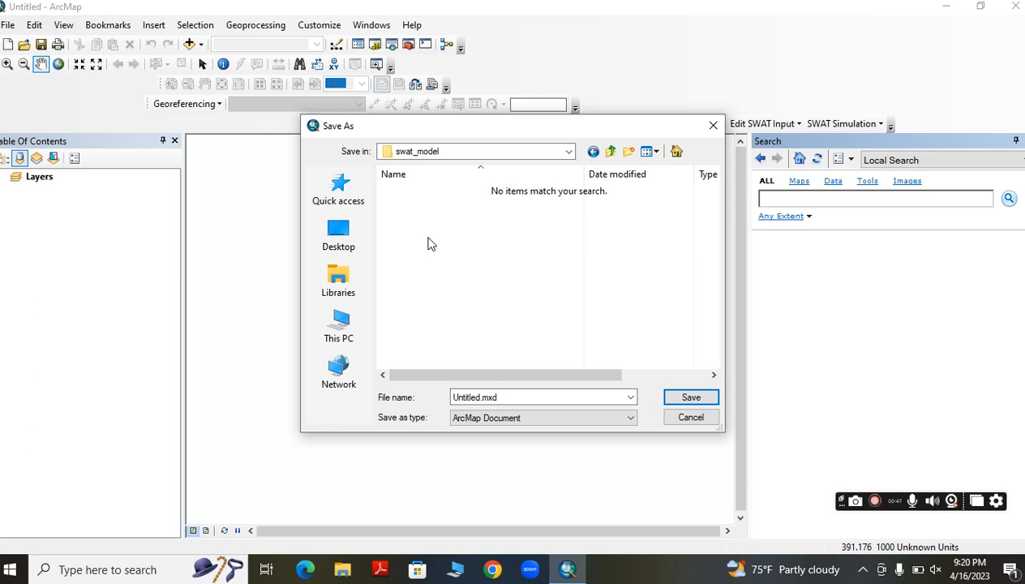
- Name the ArcMap document swat_model and save it
{"action": "double_click", "coordinate": [482, 397]}
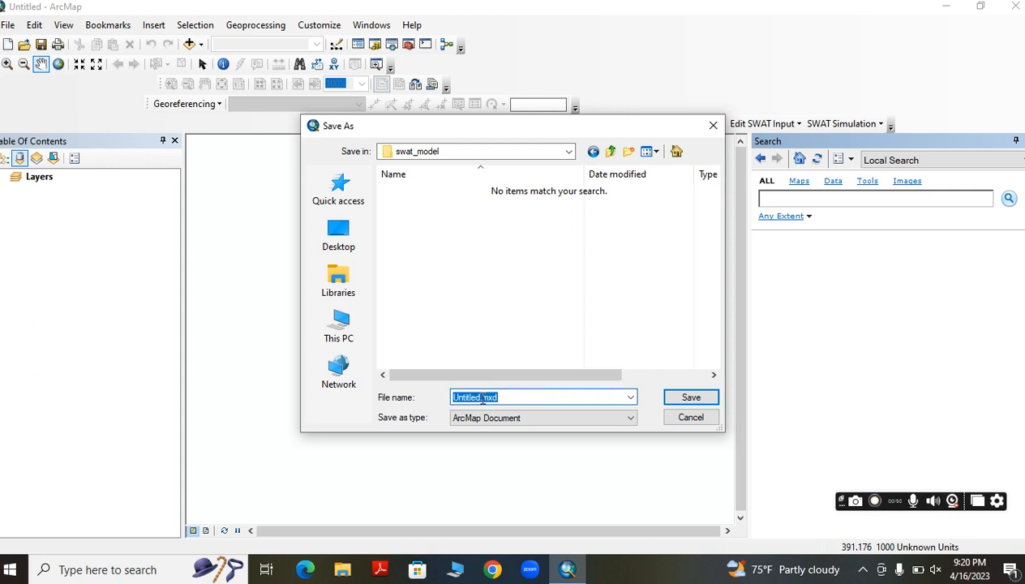
{"action": "left_click", "coordinate": [481, 401]}
{"action": "key", "text": "BackSpace"}
{"action": "key", "text": "BackSpace"}
{"action": "type", "text": "swat_Mo"}
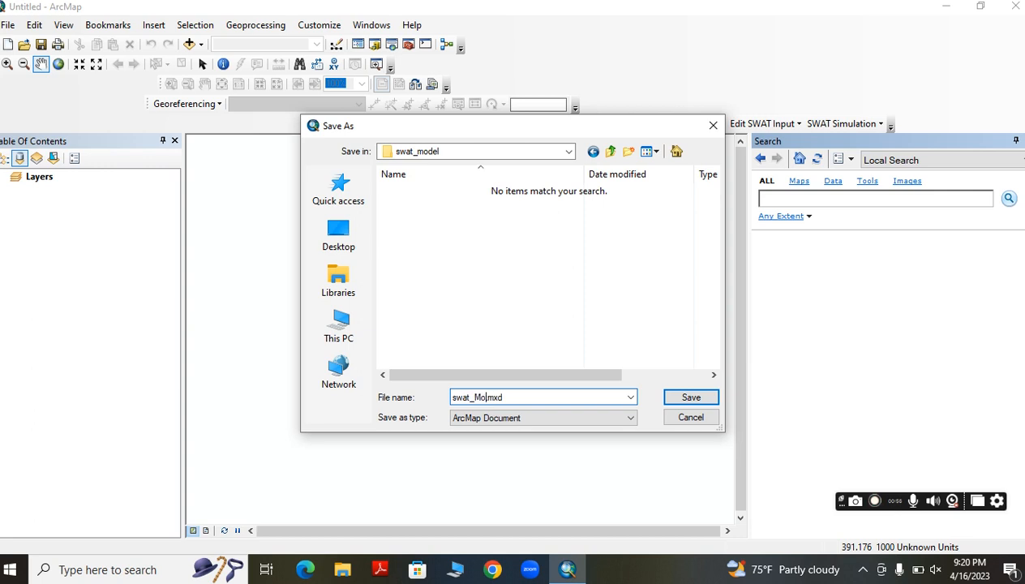
{"action": "key", "text": "BackSpace"}
{"action": "key", "text": "BackSpace"}
{"action": "key", "text": "BackSpace"}
{"action": "key", "text": "BackSpace"}
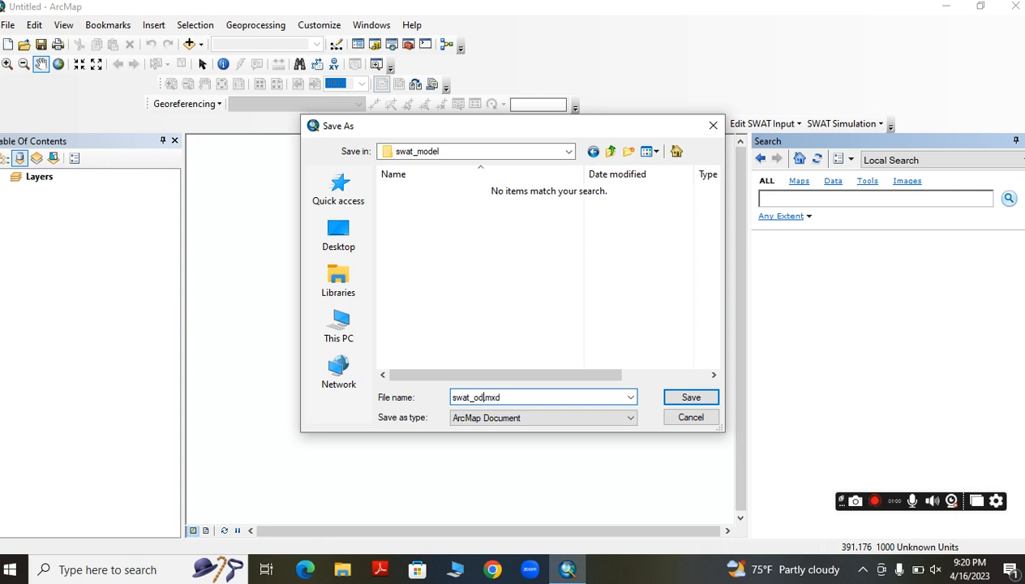
{"action": "type", "text": "del"}
{"action": "left_click", "coordinate": [685, 397]}
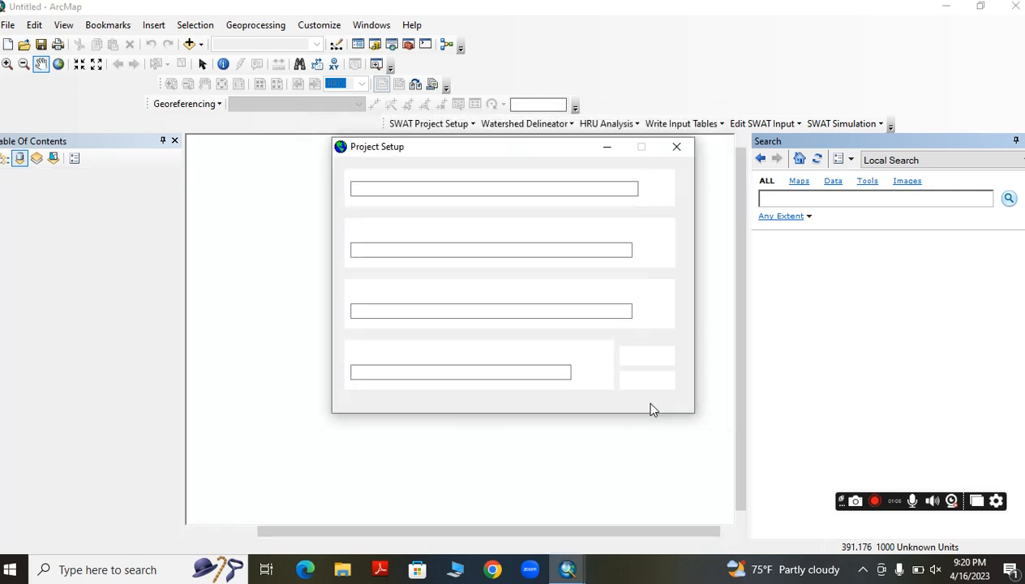
- Set the SWAT project directory to E:\SWAT_learning\swat_model and complete the project setup with the filled-in geodatabase names
{"action": "left_click", "coordinate": [389, 188]}
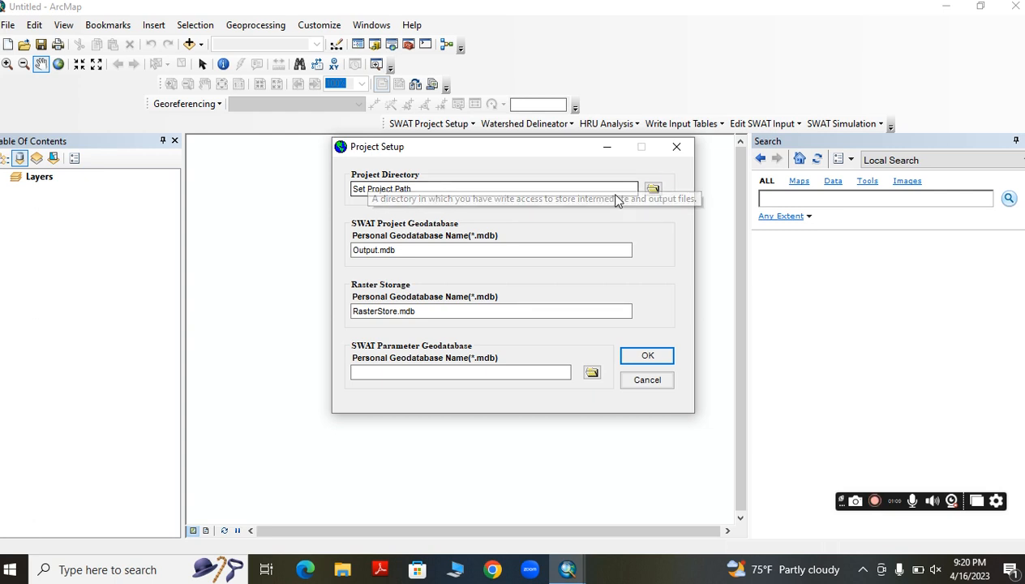
{"action": "left_click", "coordinate": [653, 189]}
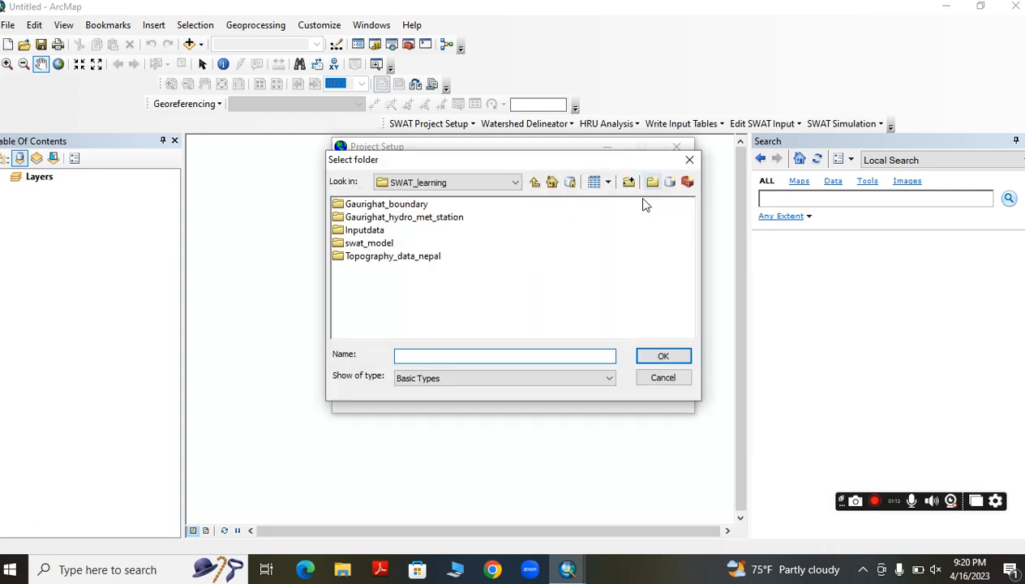
{"action": "left_click", "coordinate": [369, 243]}
{"action": "left_click", "coordinate": [647, 357]}
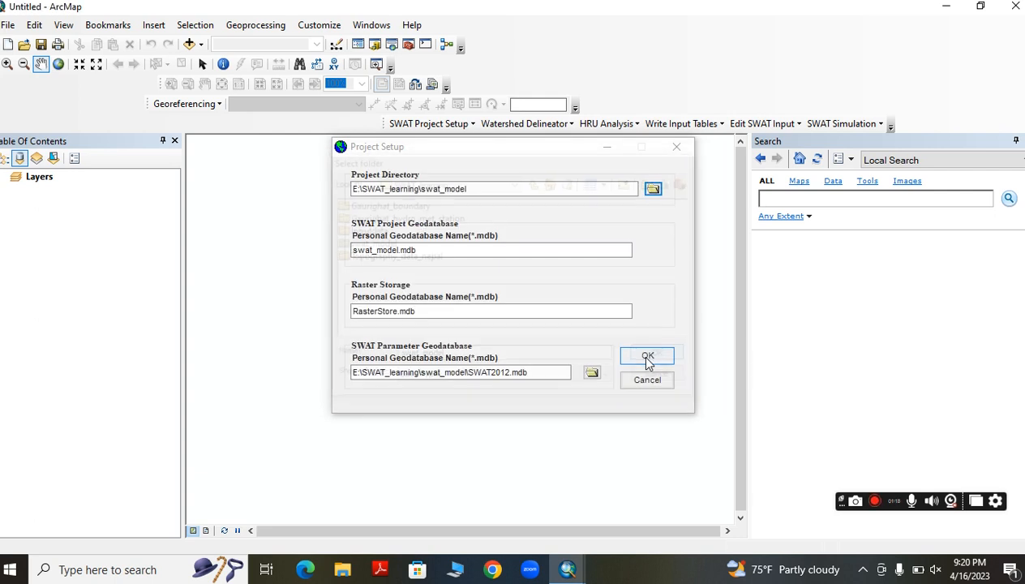
{"action": "left_click", "coordinate": [644, 362]}
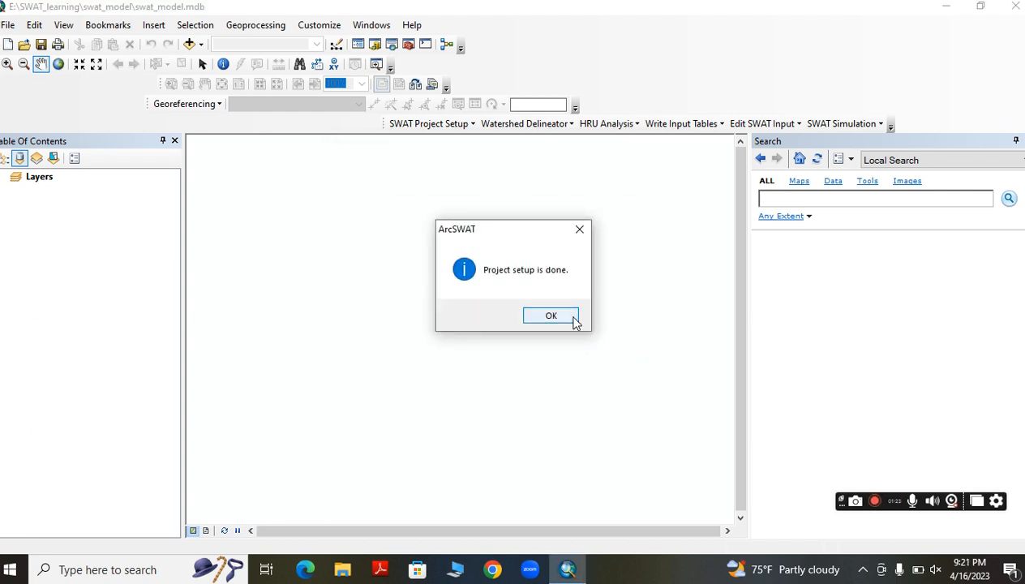
{"action": "left_click", "coordinate": [571, 318]}
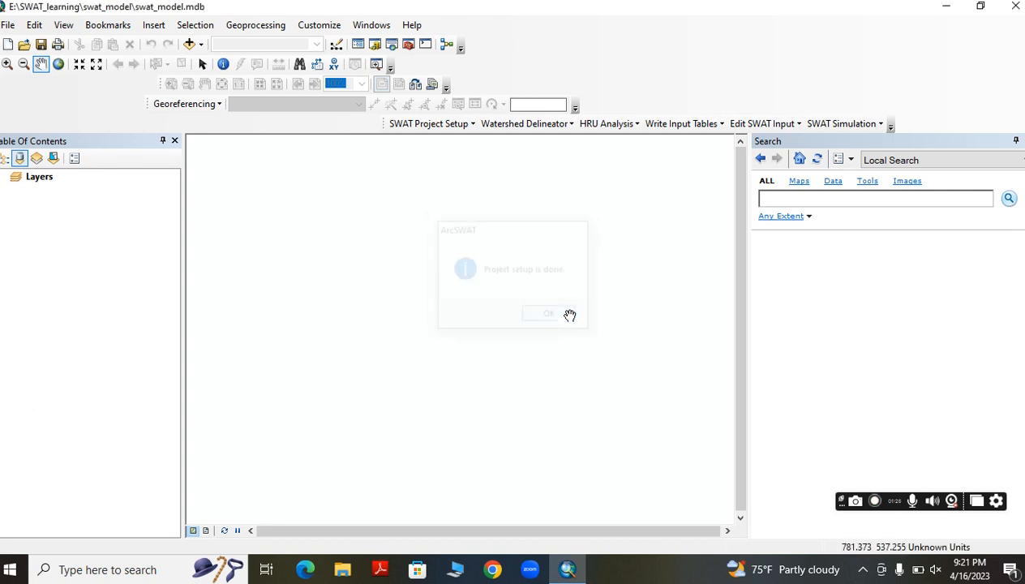
- Start automatic watershed delineation and load the gauri_dem raster from disk, in the dem folder under Inputdata
{"action": "left_click", "coordinate": [523, 127]}
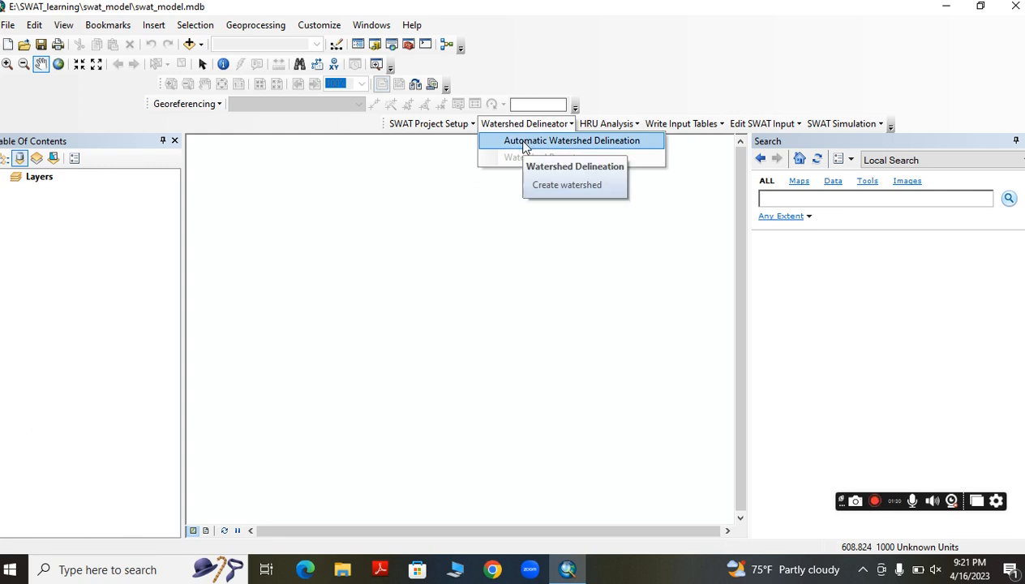
{"action": "left_click", "coordinate": [525, 144]}
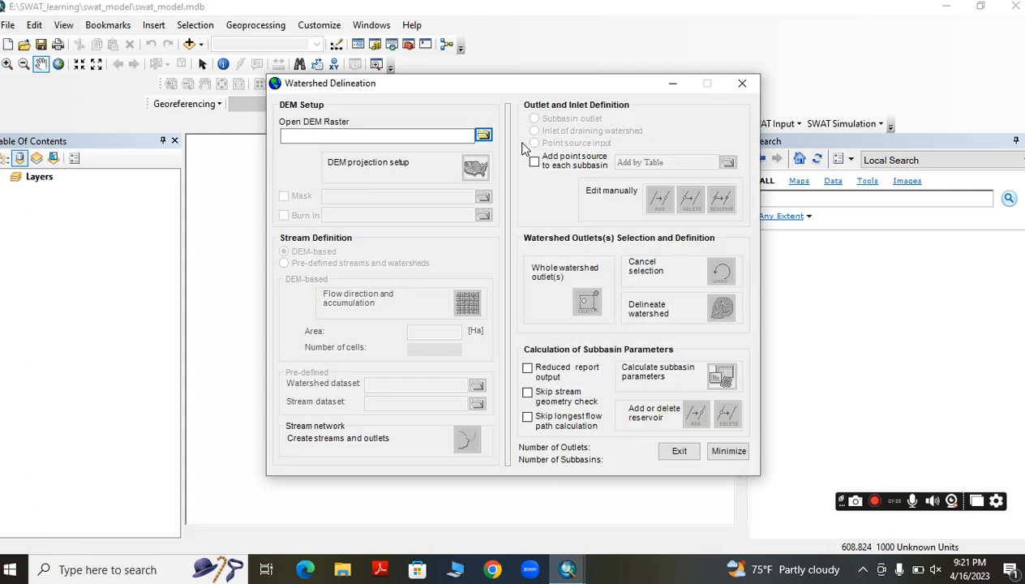
{"action": "left_click", "coordinate": [483, 137]}
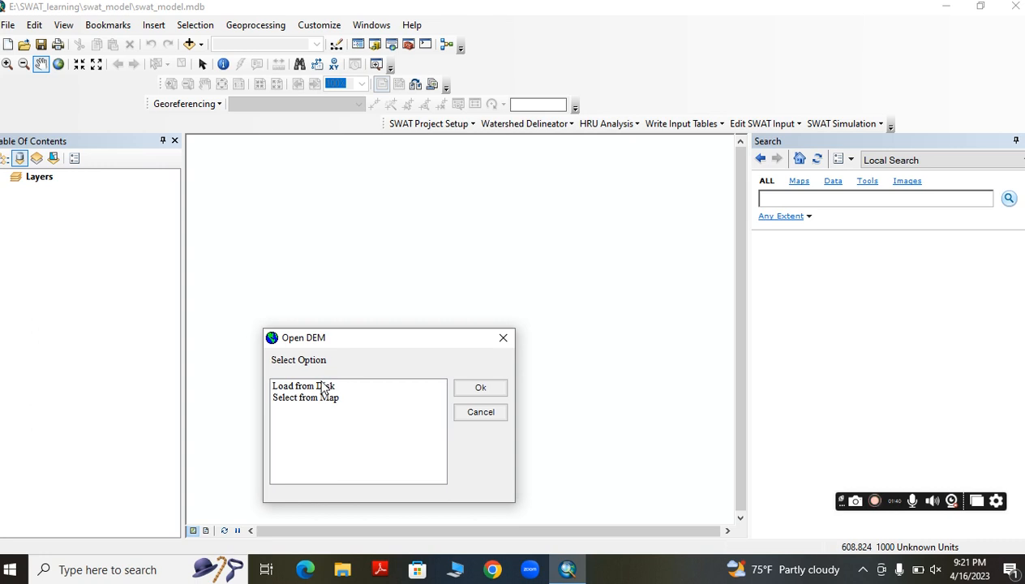
{"action": "left_click", "coordinate": [320, 386]}
{"action": "left_click", "coordinate": [479, 387]}
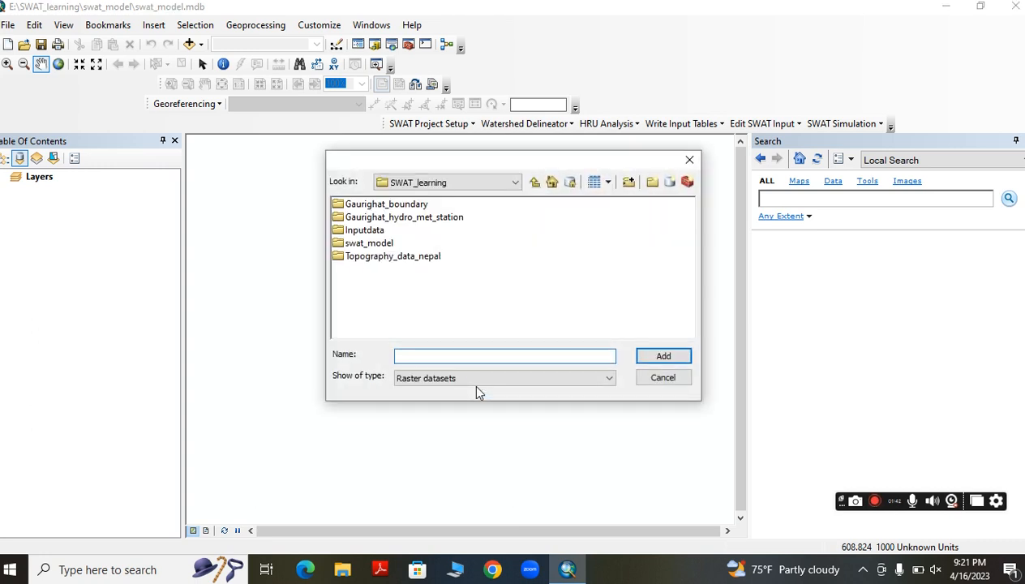
{"action": "double_click", "coordinate": [366, 231]}
{"action": "double_click", "coordinate": [357, 207]}
{"action": "left_click", "coordinate": [357, 207]}
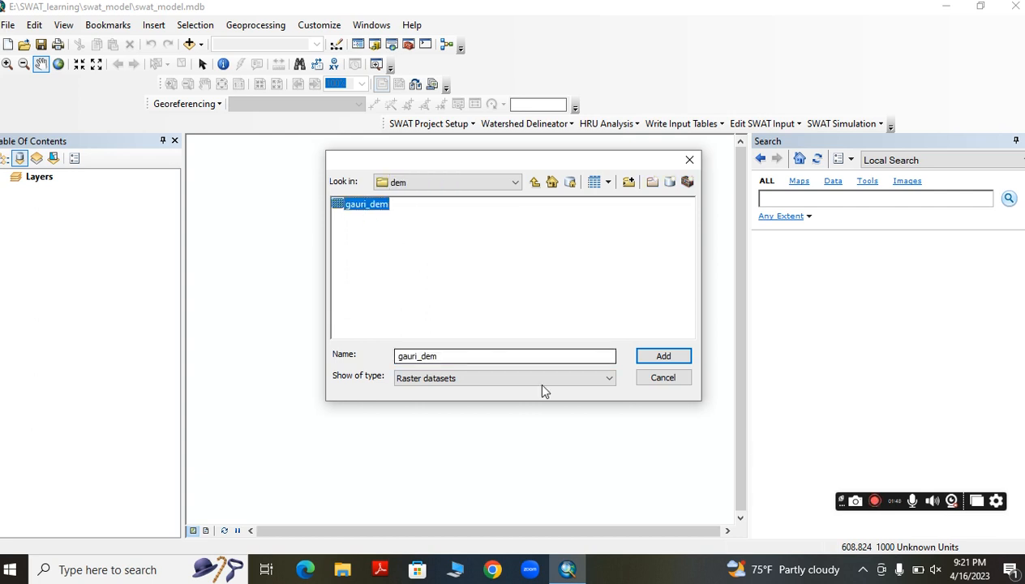
{"action": "left_click", "coordinate": [635, 354]}
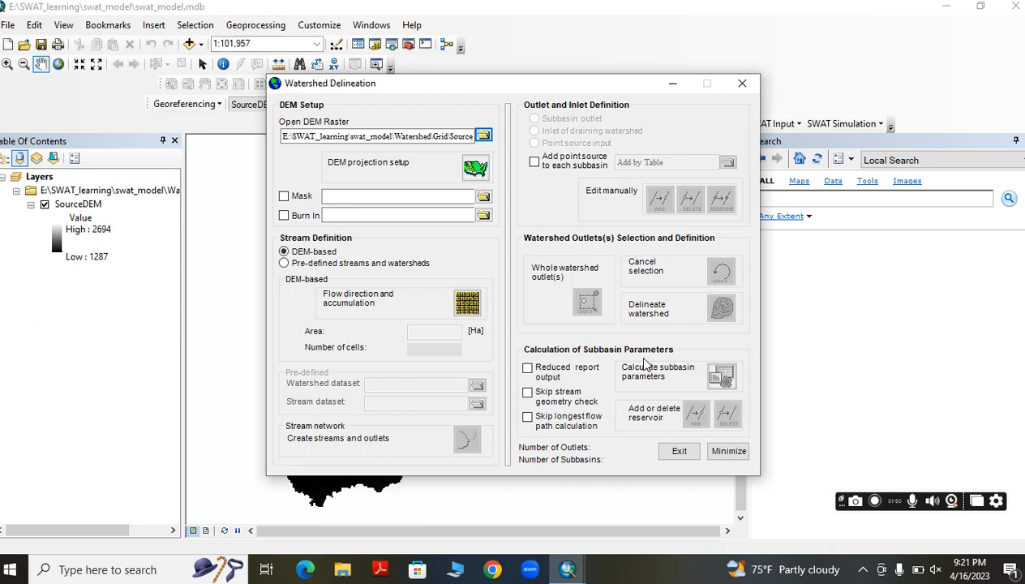
- Set the Z unit of the DEM to meter in its projection setup
{"action": "left_click", "coordinate": [475, 170]}
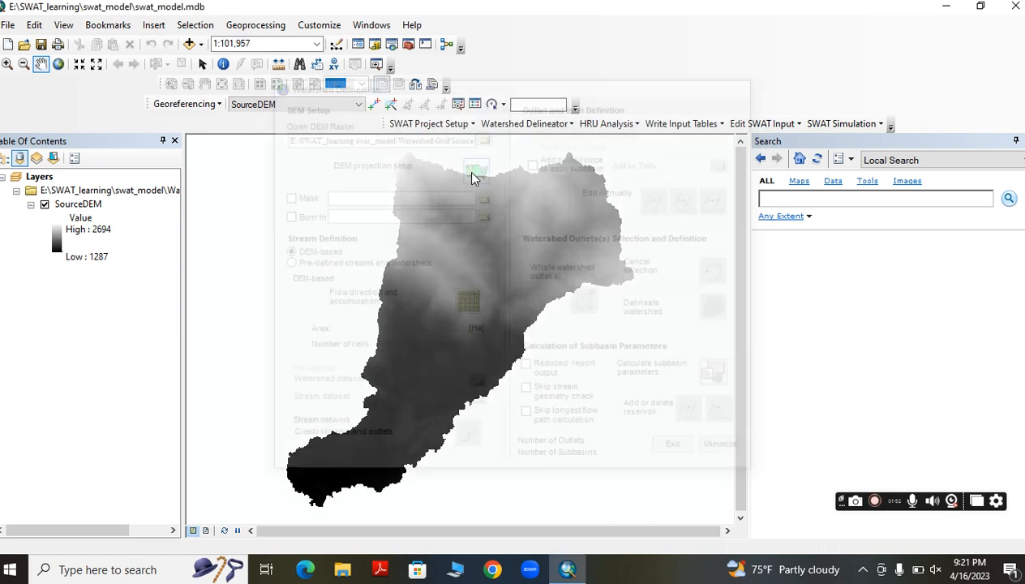
{"action": "left_click", "coordinate": [129, 145]}
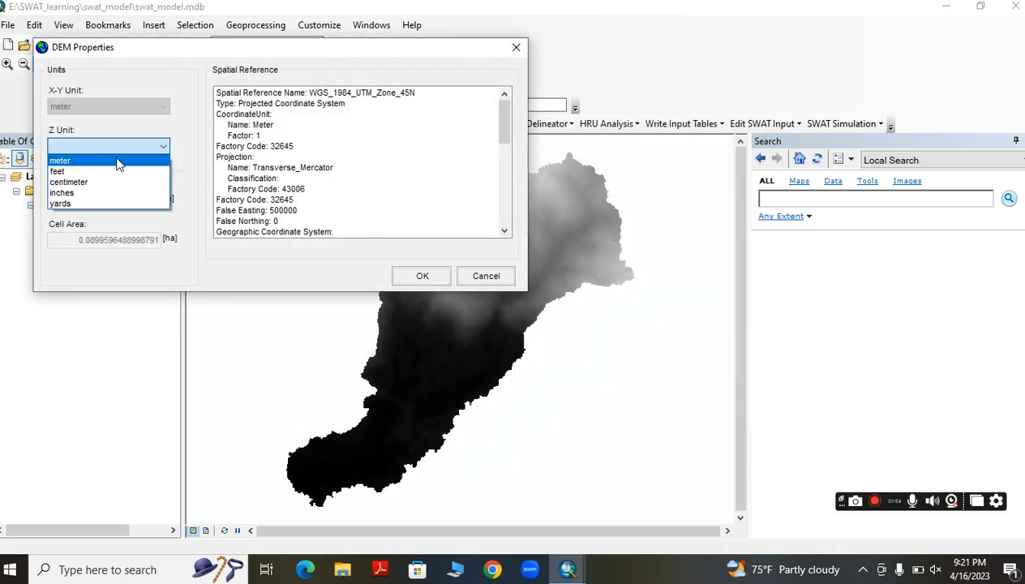
{"action": "left_click", "coordinate": [116, 162]}
{"action": "left_click", "coordinate": [411, 276]}
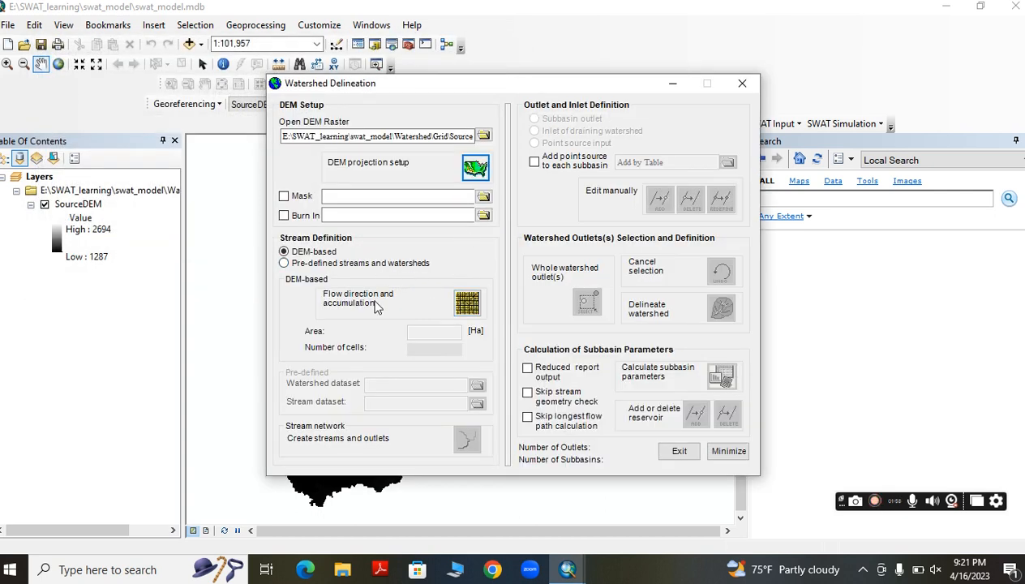
- Calculate DEM-based flow direction and accumulation, and create the streams and outlets with the suggested threshold area
{"action": "left_click", "coordinate": [466, 304]}
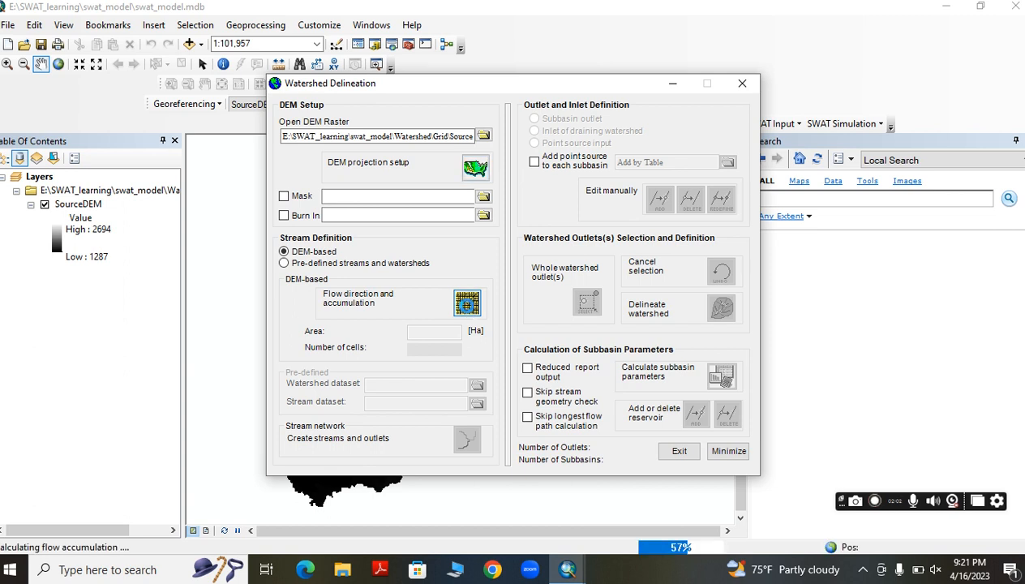
{"action": "left_click", "coordinate": [551, 313]}
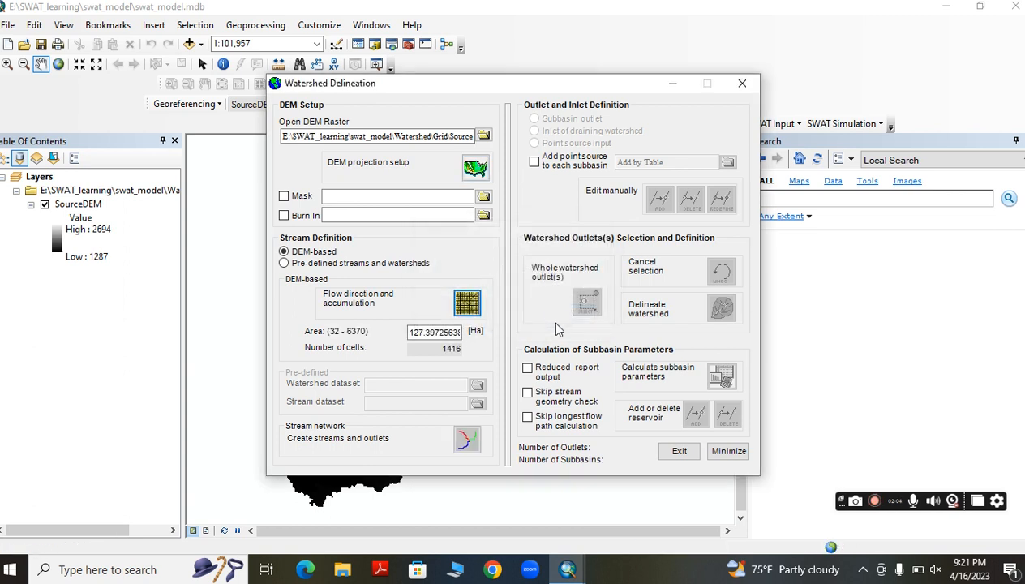
{"action": "left_click", "coordinate": [410, 333]}
{"action": "left_click", "coordinate": [467, 439]}
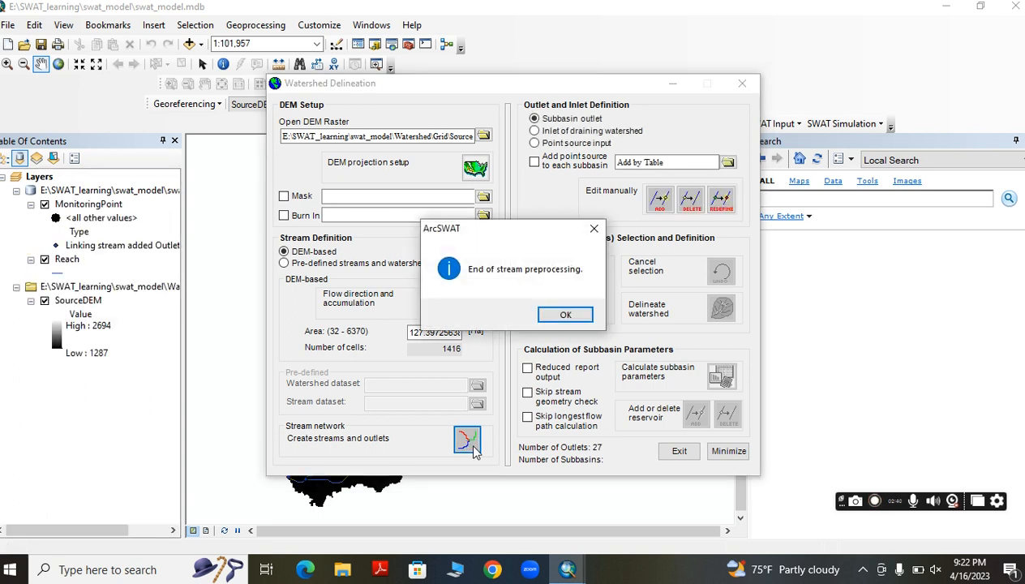
{"action": "left_click", "coordinate": [568, 316]}
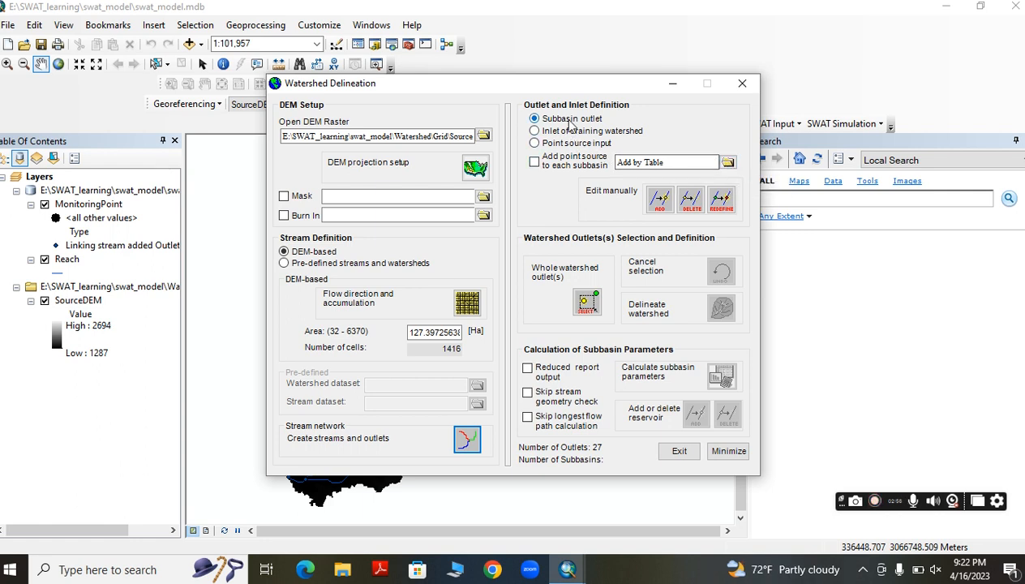
- Select the outlet at the southwestern end of the stream network as the whole watershed outlet
{"action": "left_click_drag", "start_coordinate": [626, 89], "coordinate": [320, 14]}
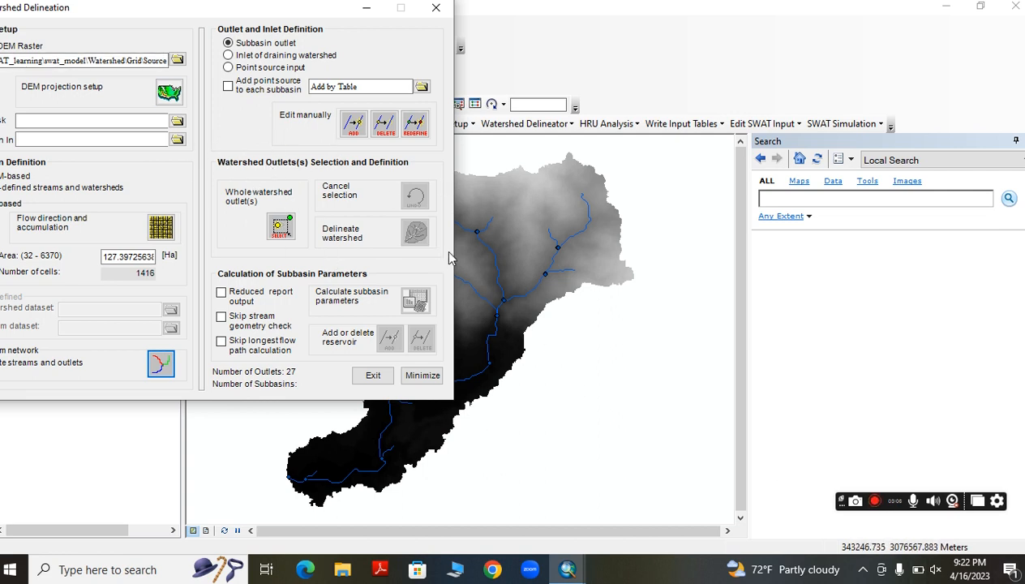
{"action": "scroll", "coordinate": [689, 365], "scroll_direction": "up", "scroll_amount": 1}
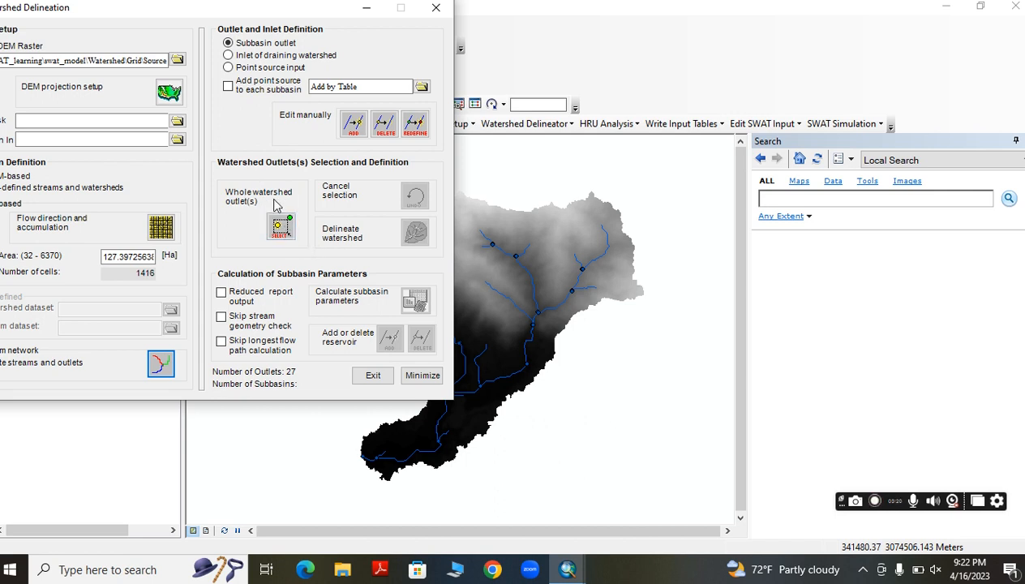
{"action": "left_click", "coordinate": [282, 229]}
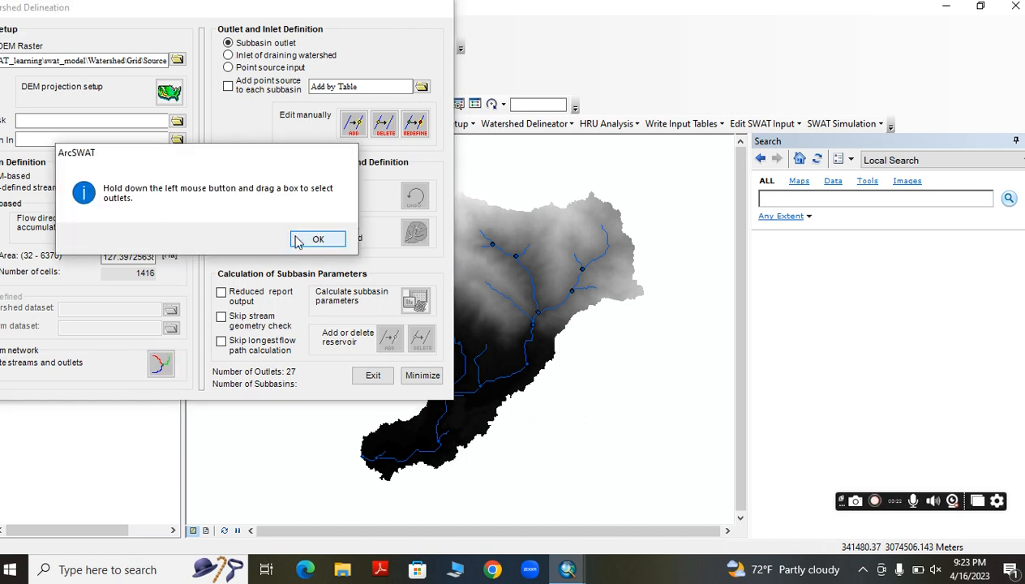
{"action": "left_click", "coordinate": [320, 238]}
{"action": "scroll", "coordinate": [363, 478], "scroll_direction": "up", "scroll_amount": 6}
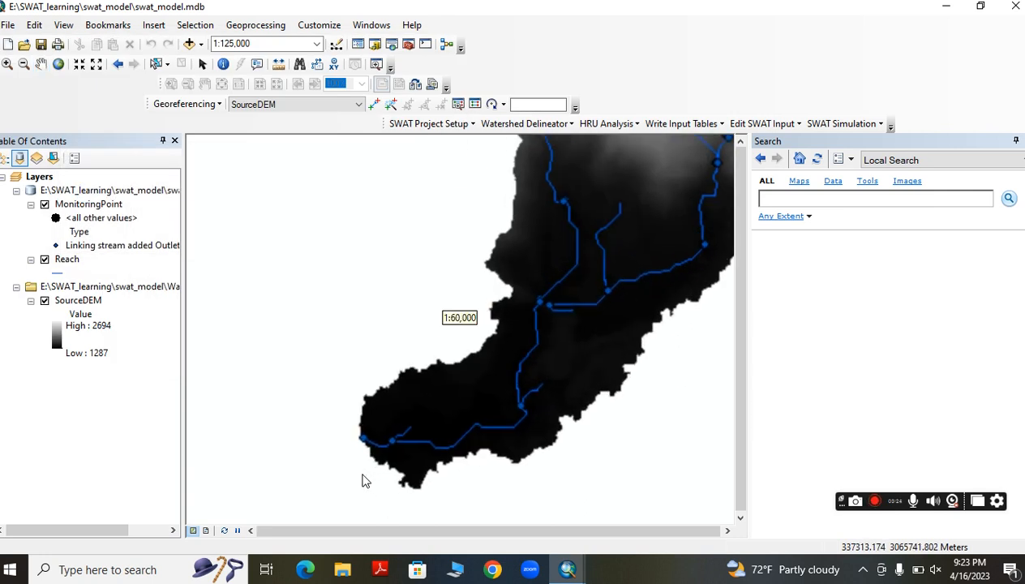
{"action": "scroll", "coordinate": [362, 481], "scroll_direction": "up", "scroll_amount": 2}
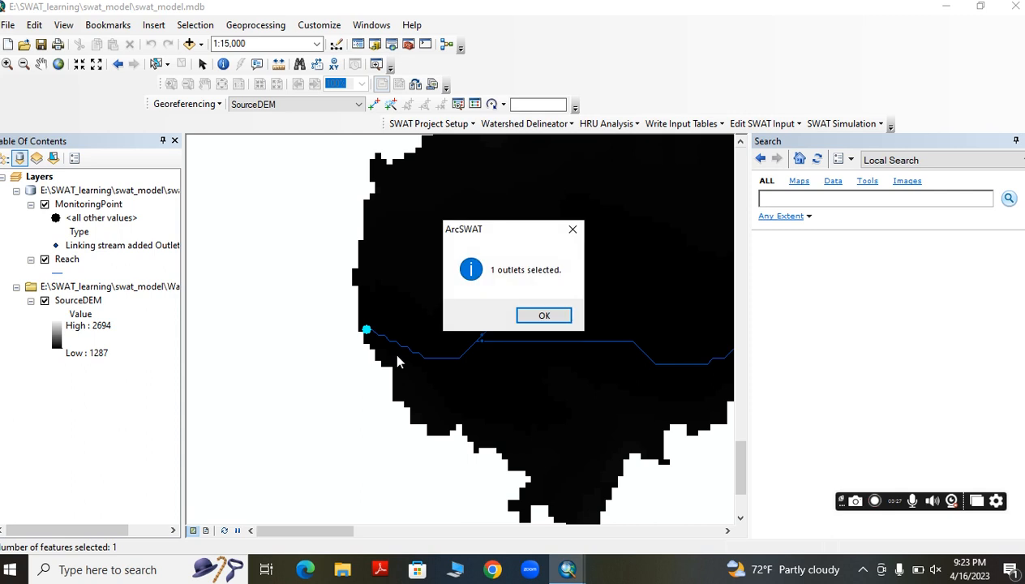
{"action": "left_click", "coordinate": [535, 316]}
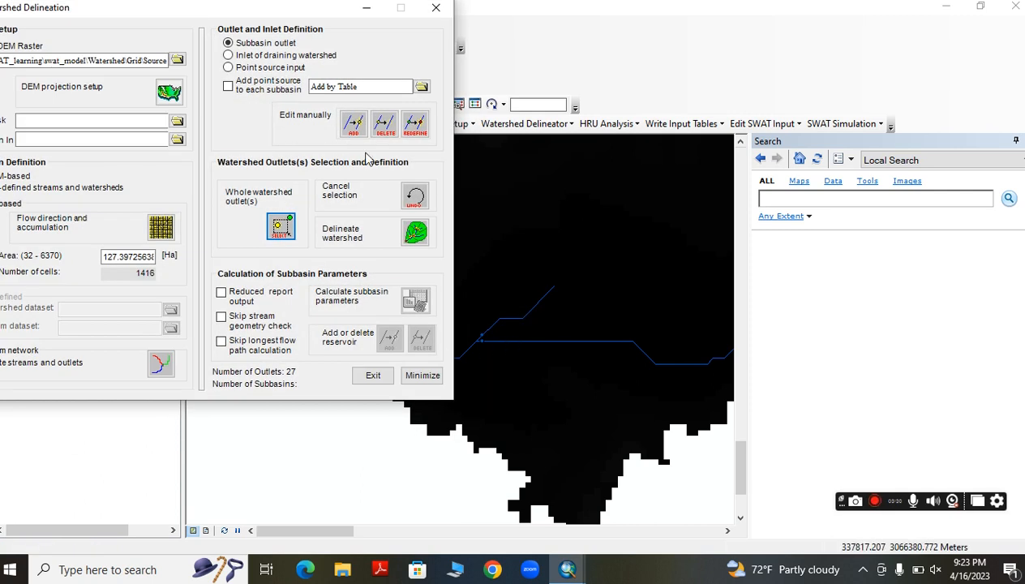
- Delineate the watershed from the selected outlet and calculate the subbasin parameters
{"action": "left_click", "coordinate": [416, 234]}
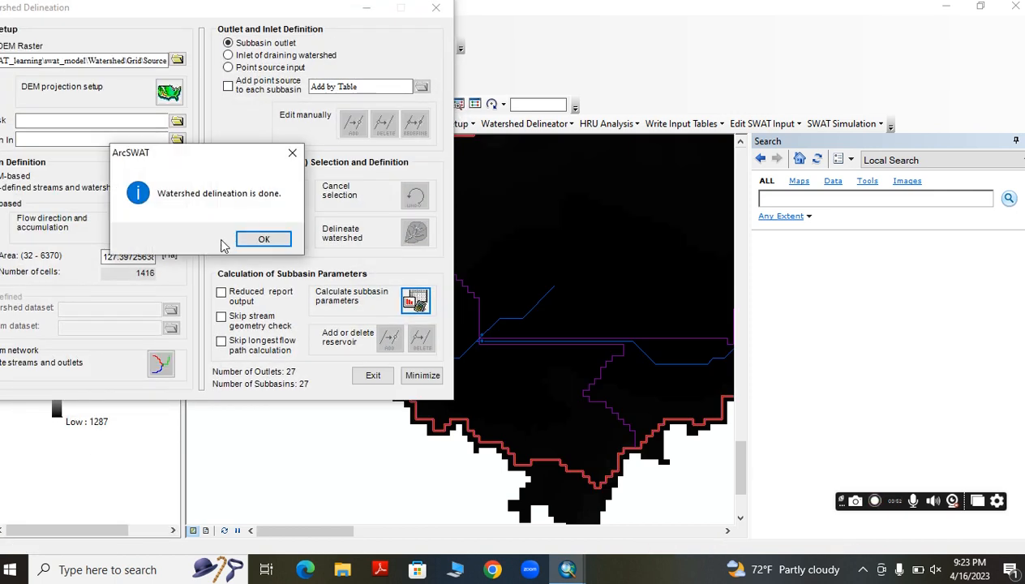
{"action": "left_click", "coordinate": [263, 238]}
{"action": "scroll", "coordinate": [503, 390], "scroll_direction": "down", "scroll_amount": 2}
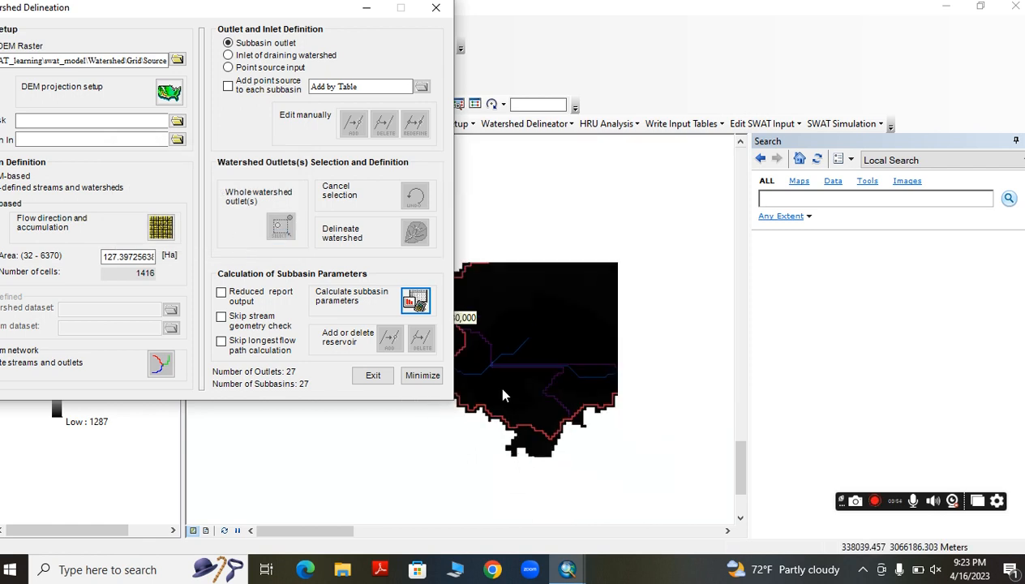
{"action": "scroll", "coordinate": [435, 469], "scroll_direction": "down", "scroll_amount": 2}
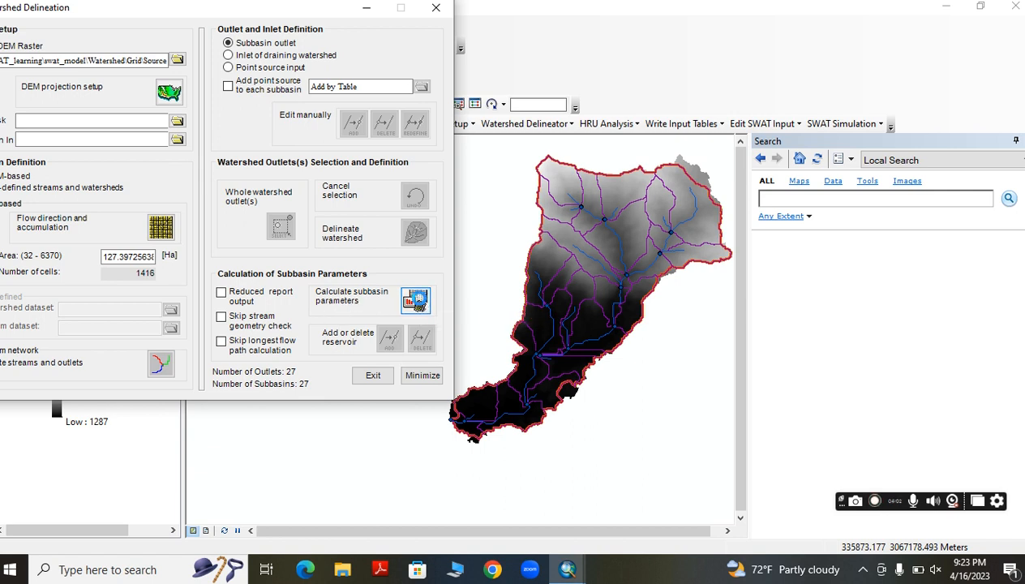
{"action": "left_click", "coordinate": [417, 299]}
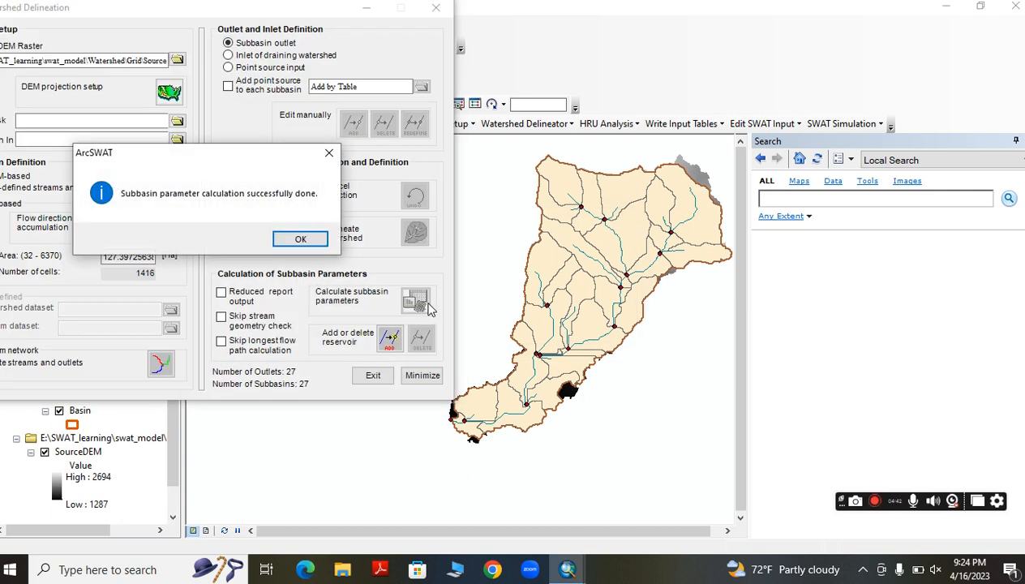
{"action": "left_click", "coordinate": [297, 239]}
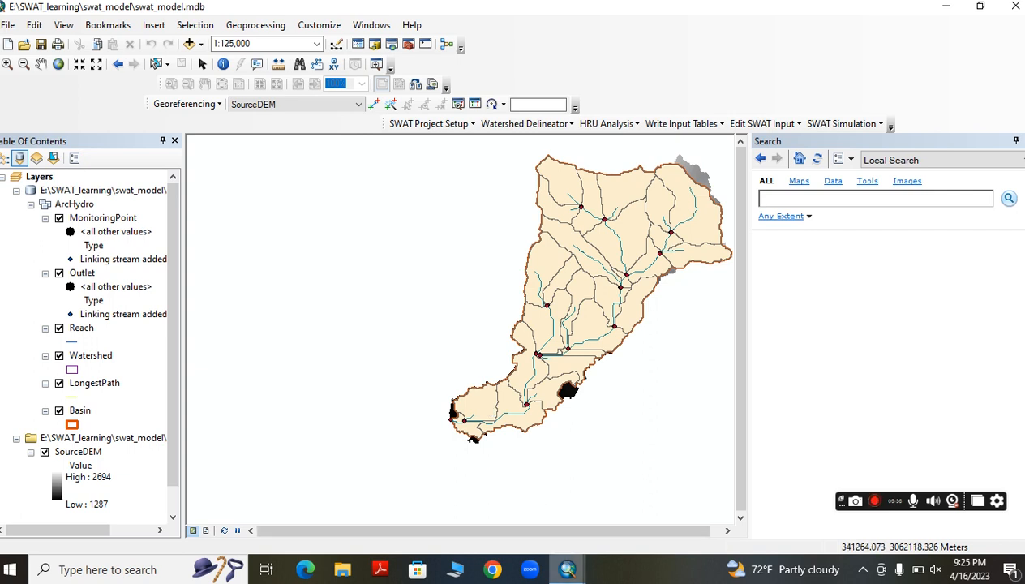
- Return to the Watershed Delineation window and exit it so that the watershed reports can be used
{"action": "mouse_move", "coordinate": [568, 569]}
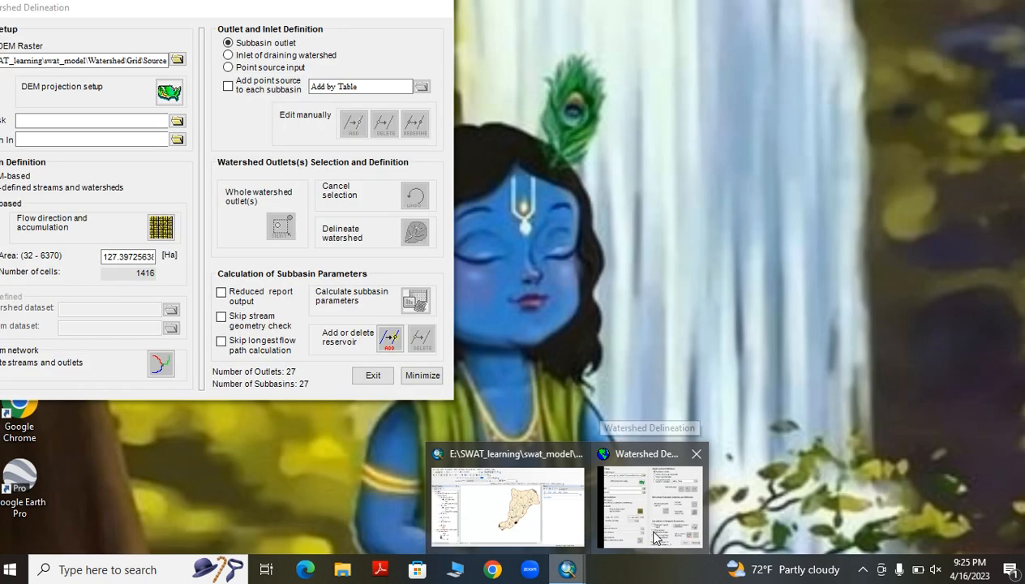
{"action": "left_click", "coordinate": [656, 537]}
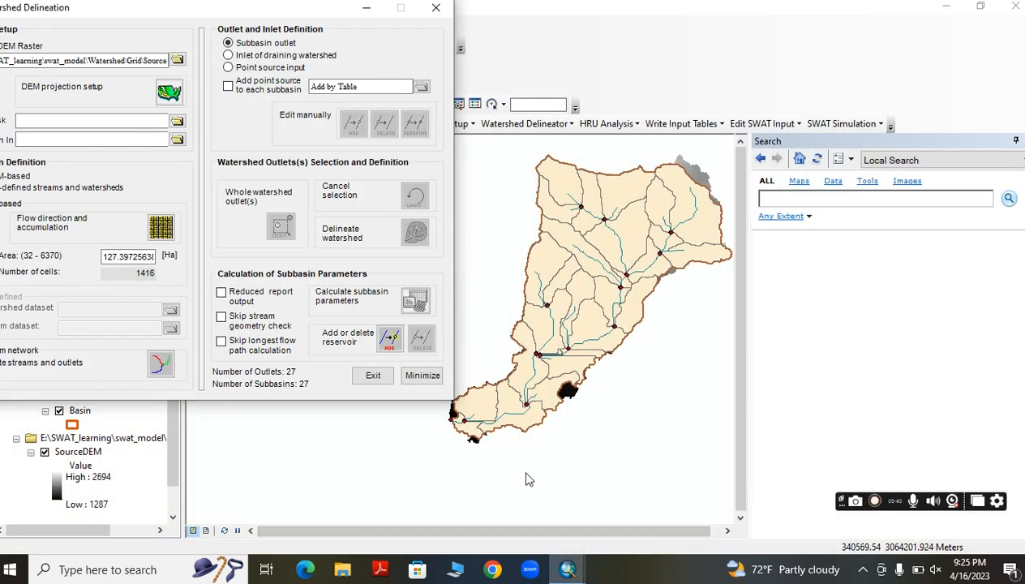
{"action": "mouse_move", "coordinate": [568, 569]}
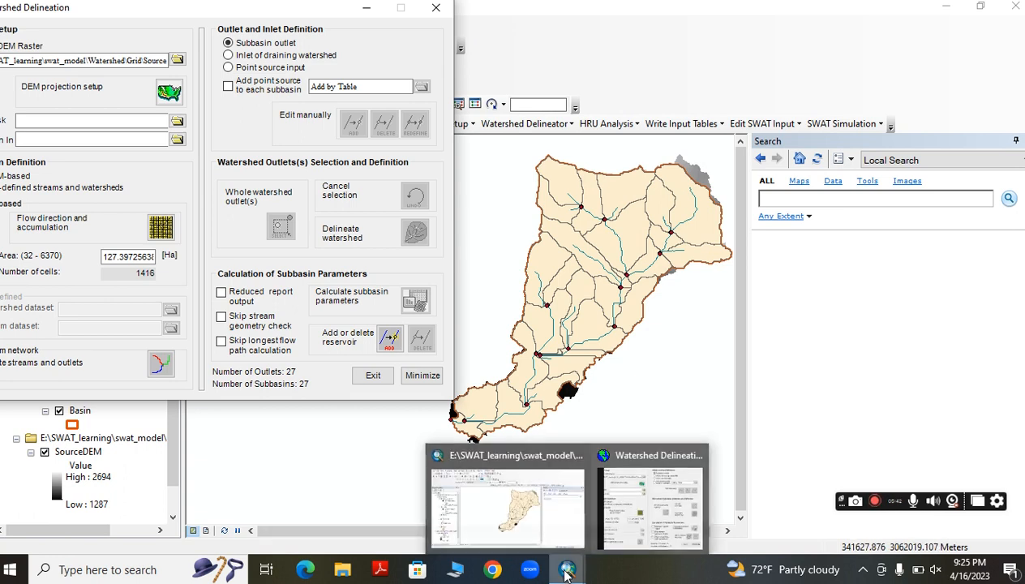
{"action": "left_click", "coordinate": [543, 527]}
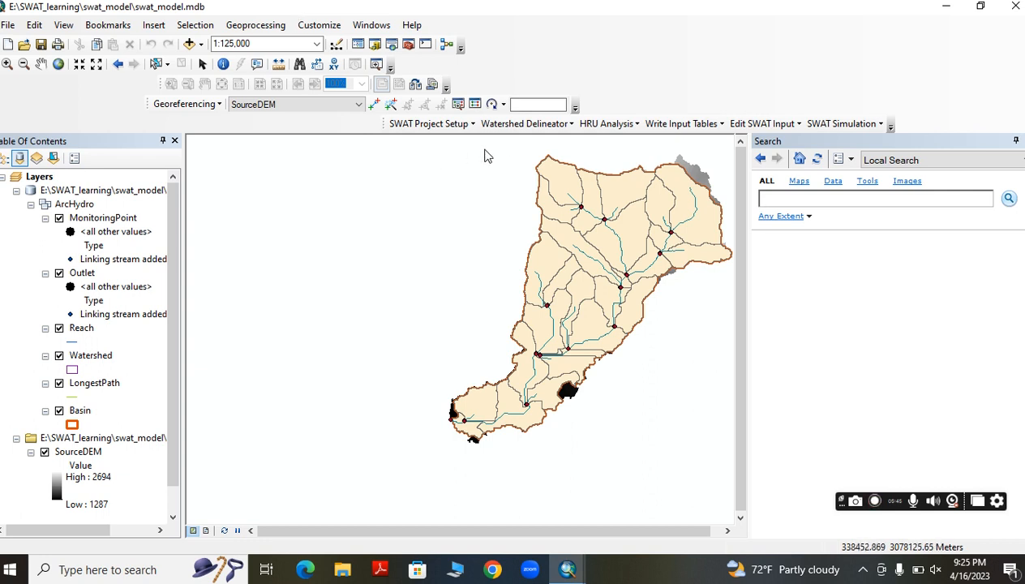
{"action": "left_click", "coordinate": [508, 129]}
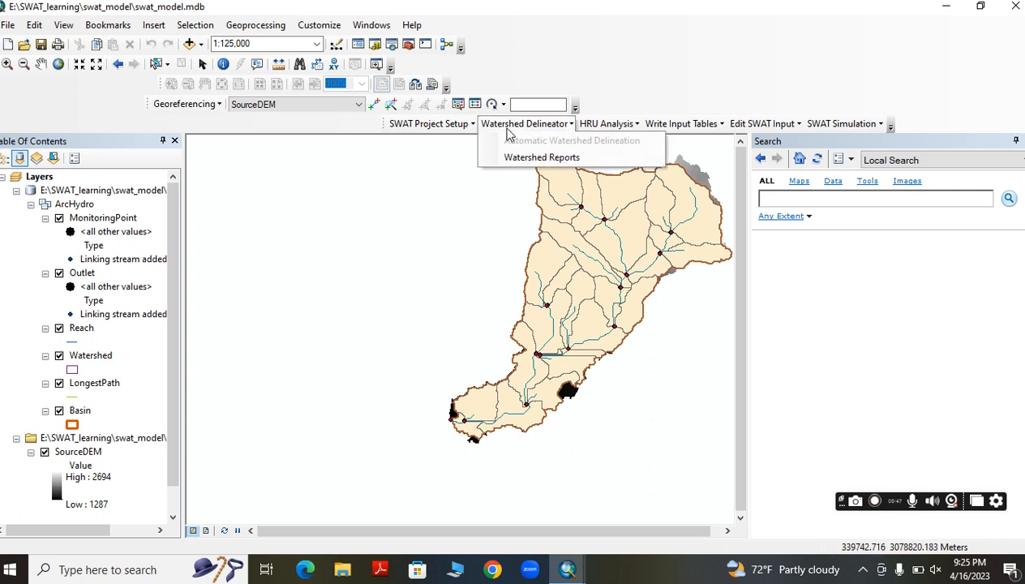
{"action": "left_click", "coordinate": [567, 573]}
{"action": "left_click", "coordinate": [642, 492]}
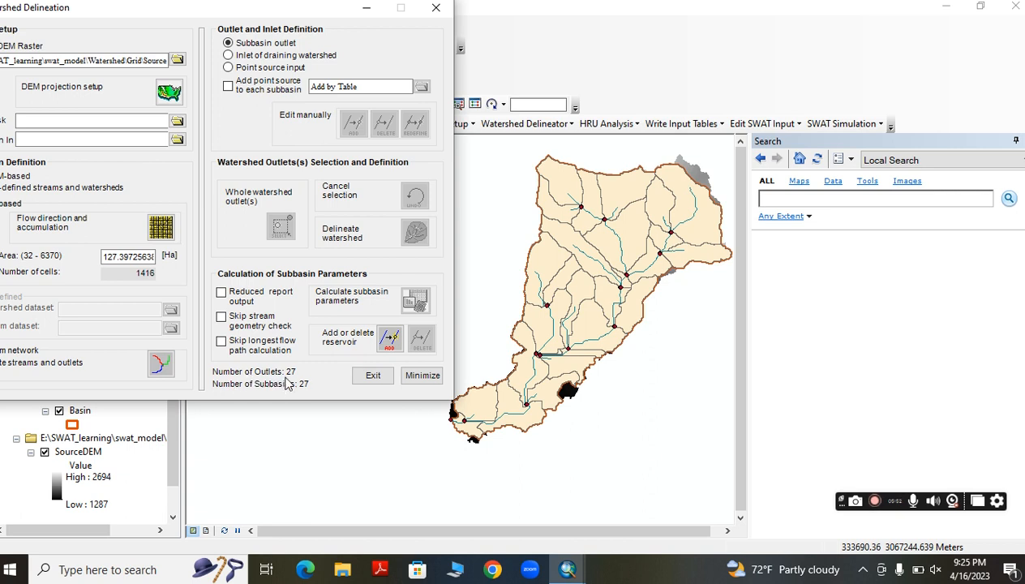
{"action": "left_click", "coordinate": [373, 376]}
- Open the Topographic Report for the watershed, review its elevation statistics and area percentages, and close it
{"action": "left_click", "coordinate": [527, 127]}
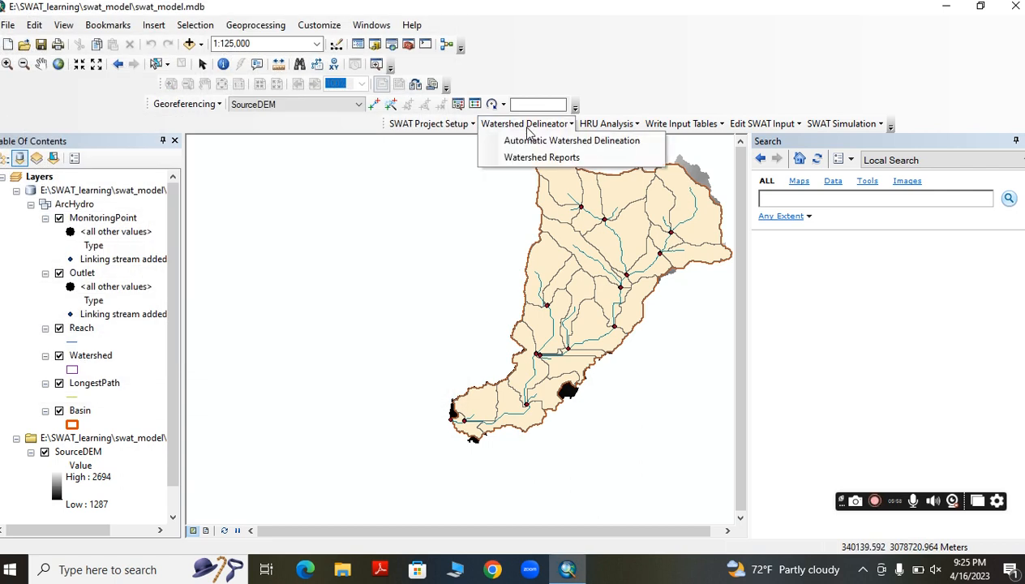
{"action": "left_click", "coordinate": [530, 159]}
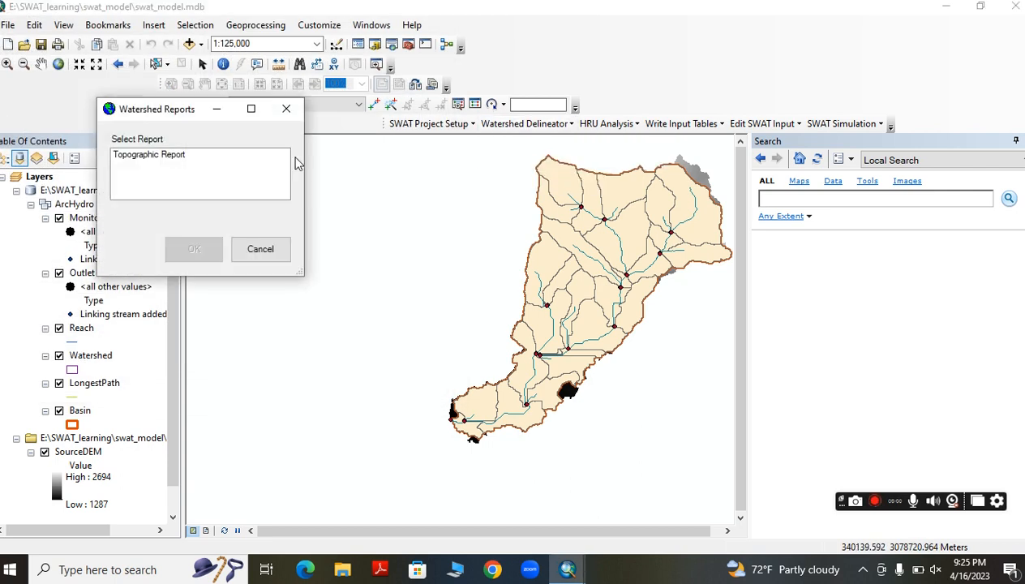
{"action": "left_click", "coordinate": [176, 156]}
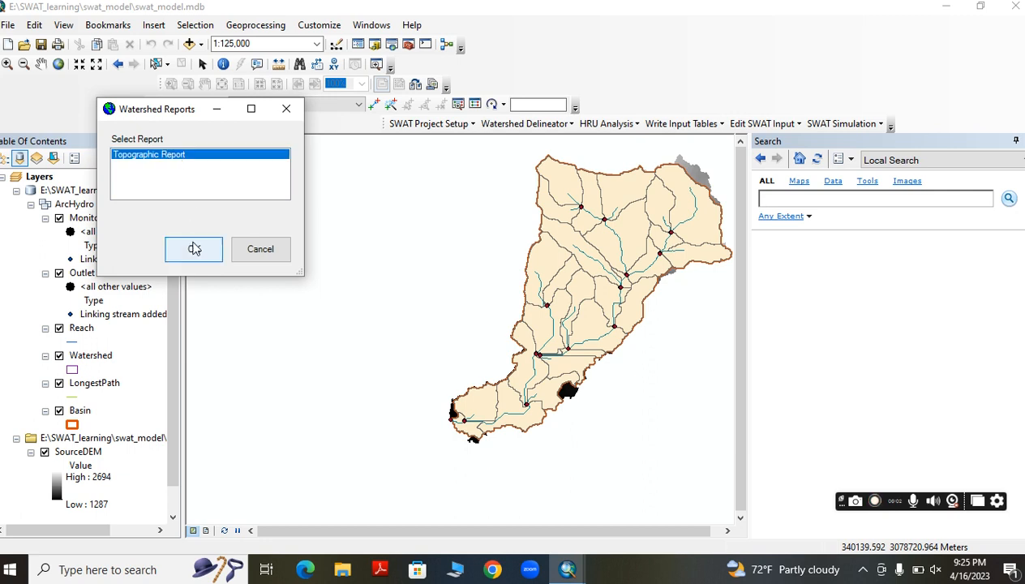
{"action": "left_click", "coordinate": [193, 249]}
{"action": "scroll", "coordinate": [345, 191], "scroll_direction": "down", "scroll_amount": 8}
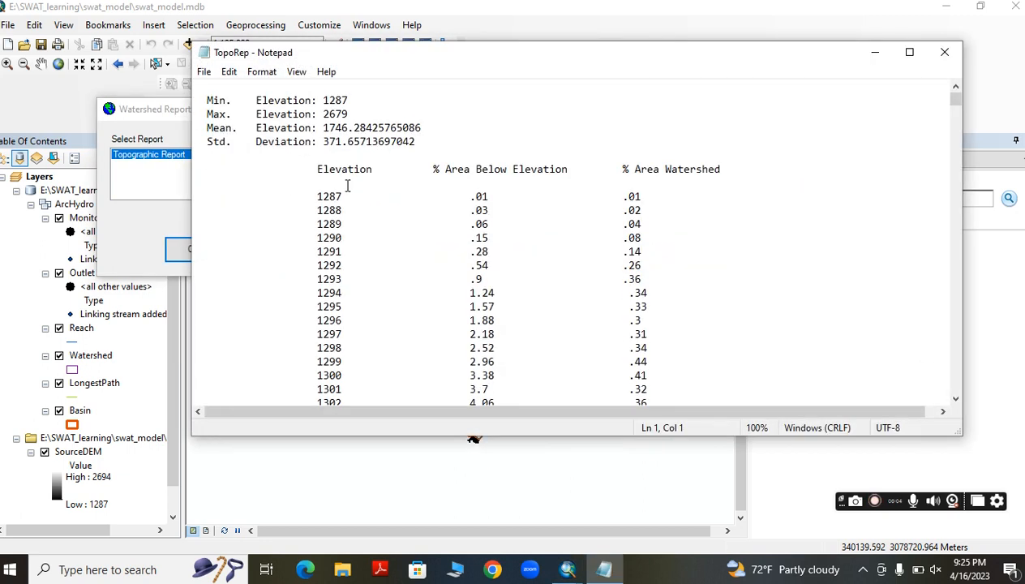
{"action": "scroll", "coordinate": [350, 188], "scroll_direction": "up", "scroll_amount": 8}
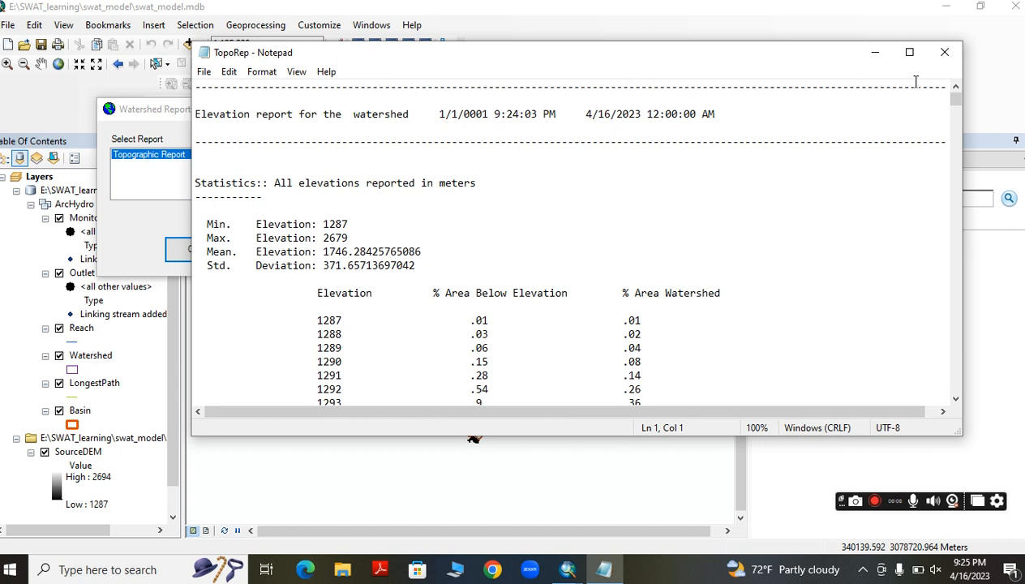
{"action": "left_click", "coordinate": [943, 52]}
{"action": "left_click", "coordinate": [276, 257]}
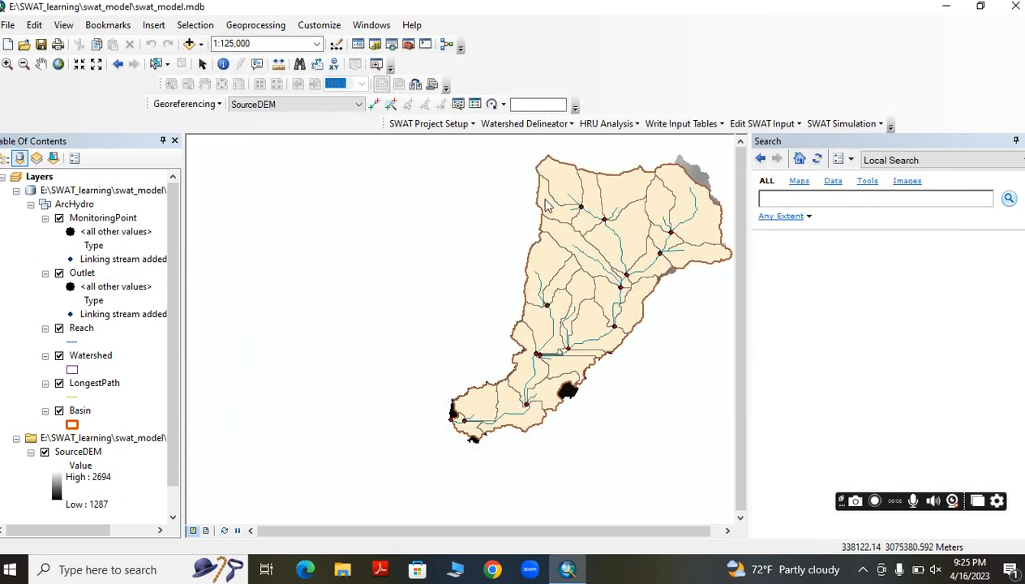
- Start the Land Use/Soils/Slope Definition and load the projected lulc_gauri land use raster from disk, in the lulc folder under Inputdata
{"action": "left_click", "coordinate": [600, 128]}
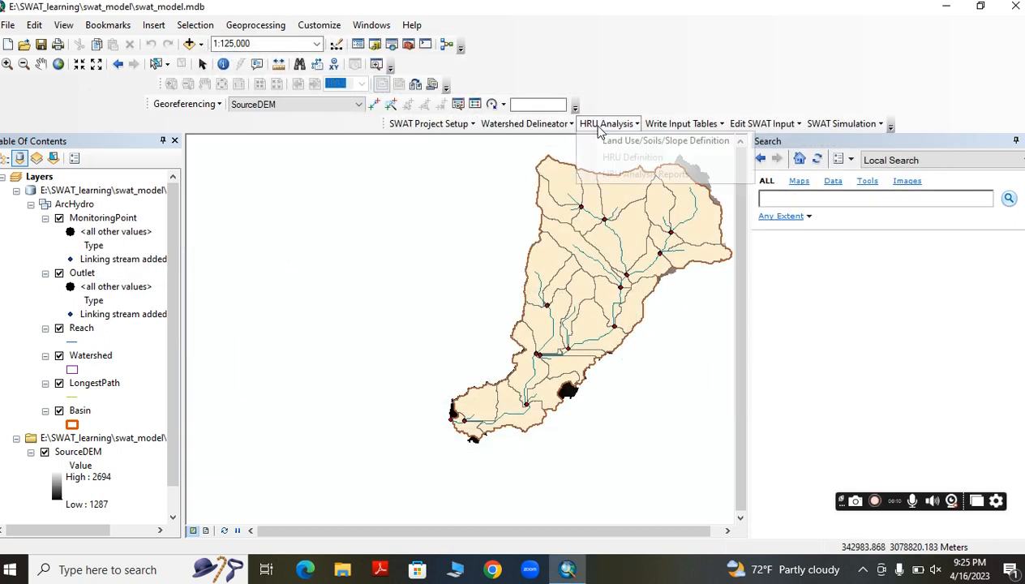
{"action": "left_click", "coordinate": [600, 144]}
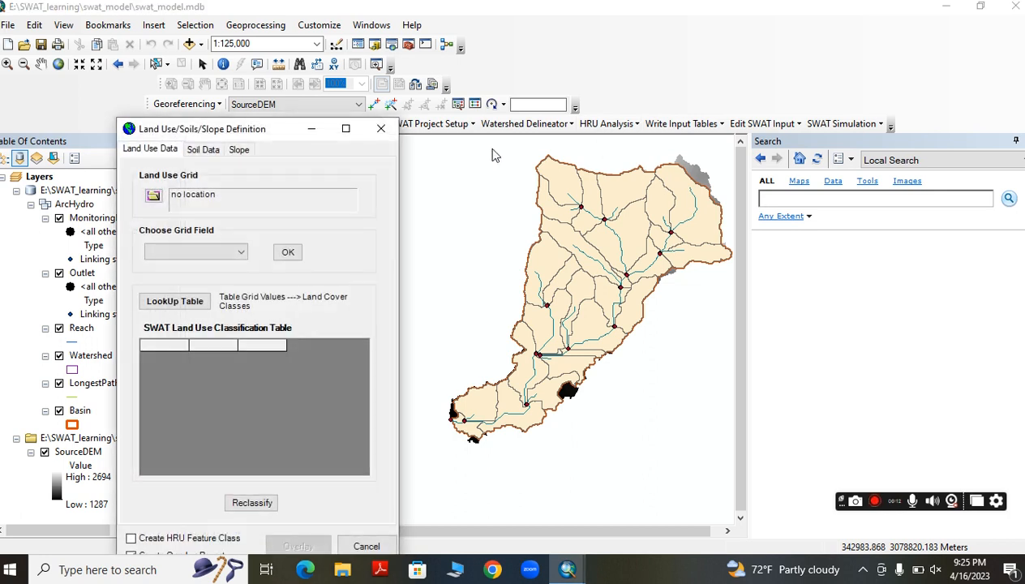
{"action": "left_click", "coordinate": [154, 196]}
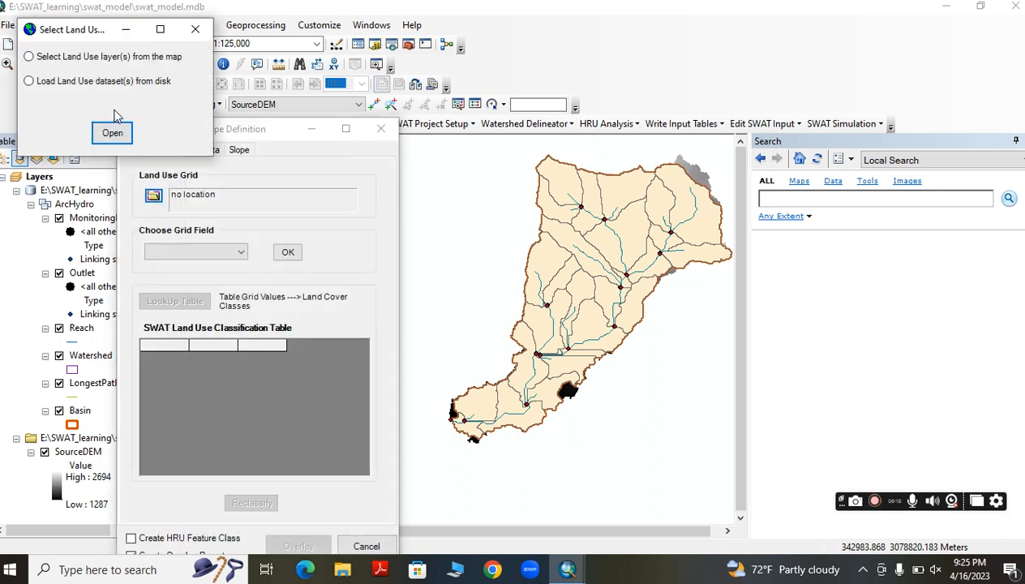
{"action": "left_click", "coordinate": [120, 82]}
{"action": "left_click", "coordinate": [113, 132]}
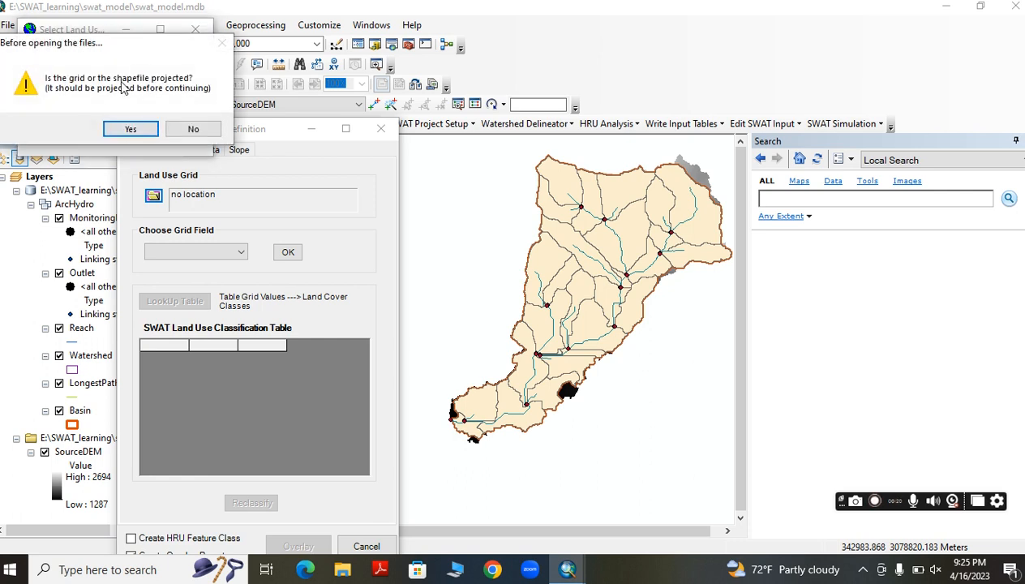
{"action": "left_click", "coordinate": [140, 132]}
{"action": "left_click", "coordinate": [536, 183]}
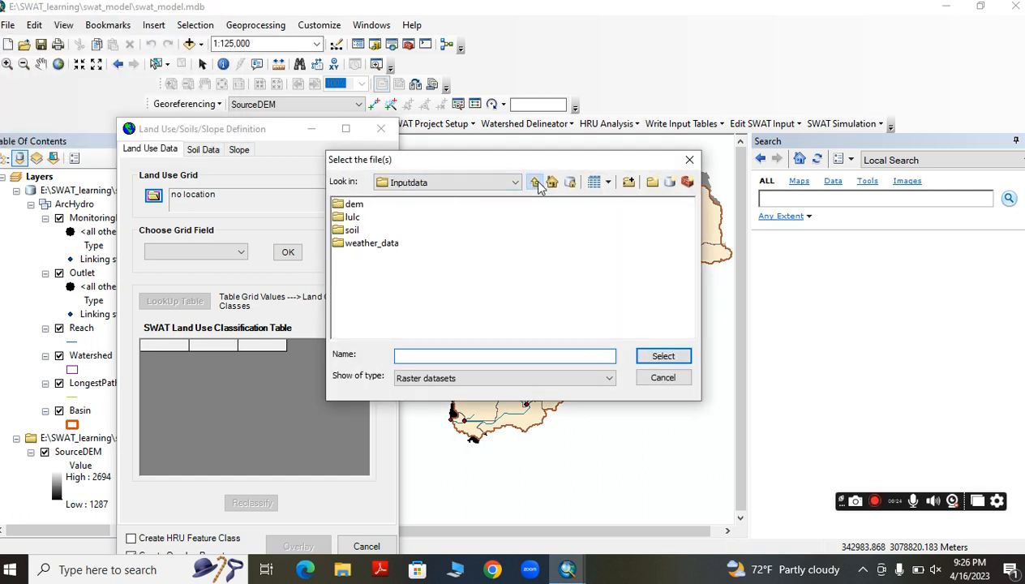
{"action": "left_click", "coordinate": [352, 218]}
{"action": "double_click", "coordinate": [354, 218]}
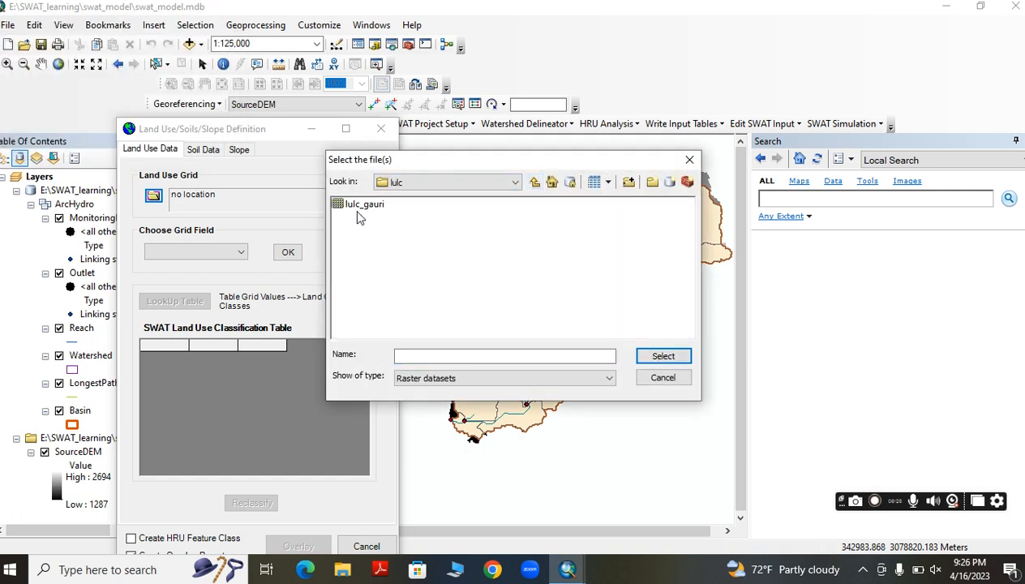
{"action": "left_click", "coordinate": [361, 206]}
{"action": "left_click", "coordinate": [651, 355]}
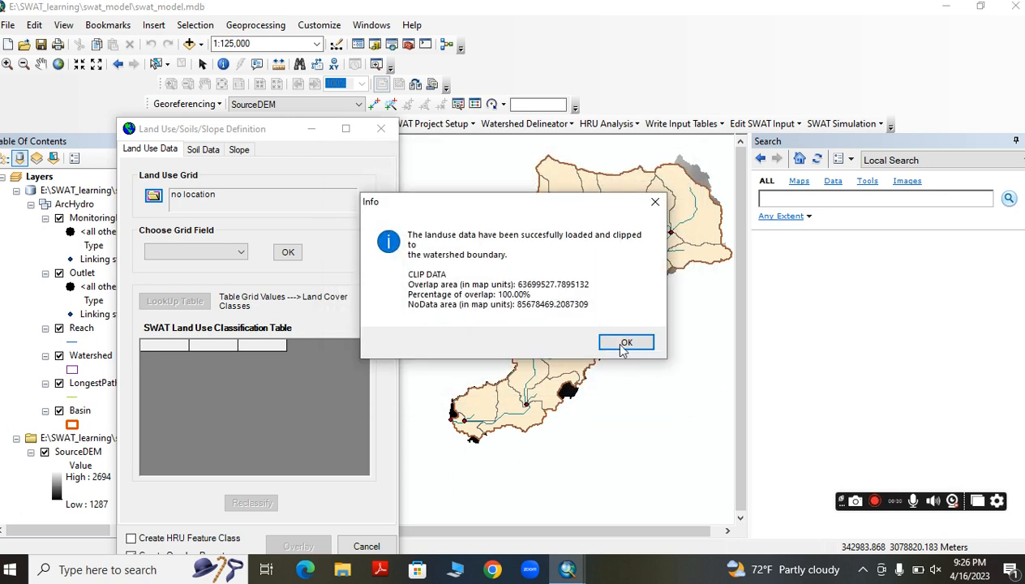
{"action": "left_click", "coordinate": [624, 343]}
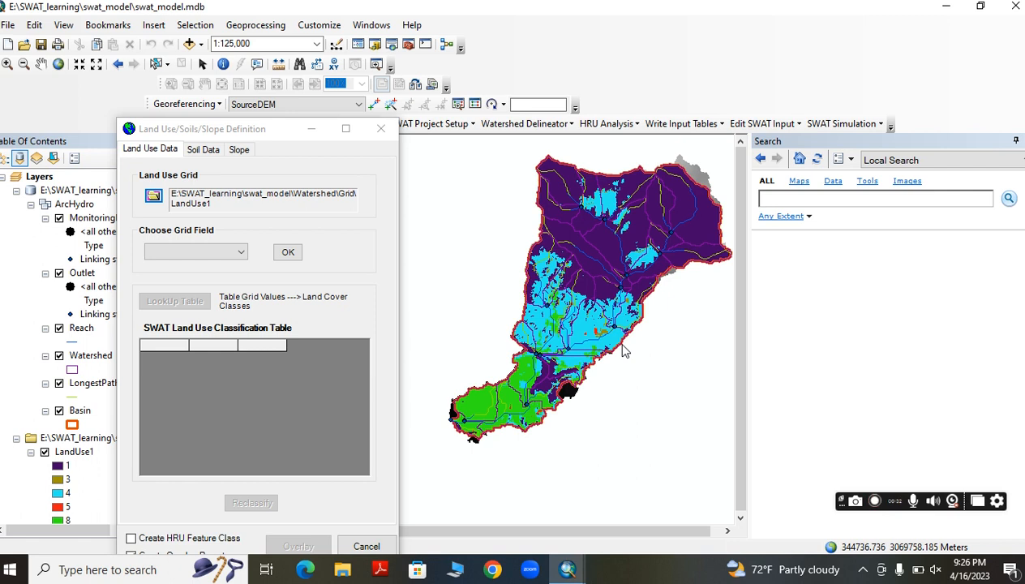
- Use VALUE as the land use grid field and assign the SWAT land cover classes with the user table LULC_lookup_gau.txt
{"action": "left_click", "coordinate": [235, 252]}
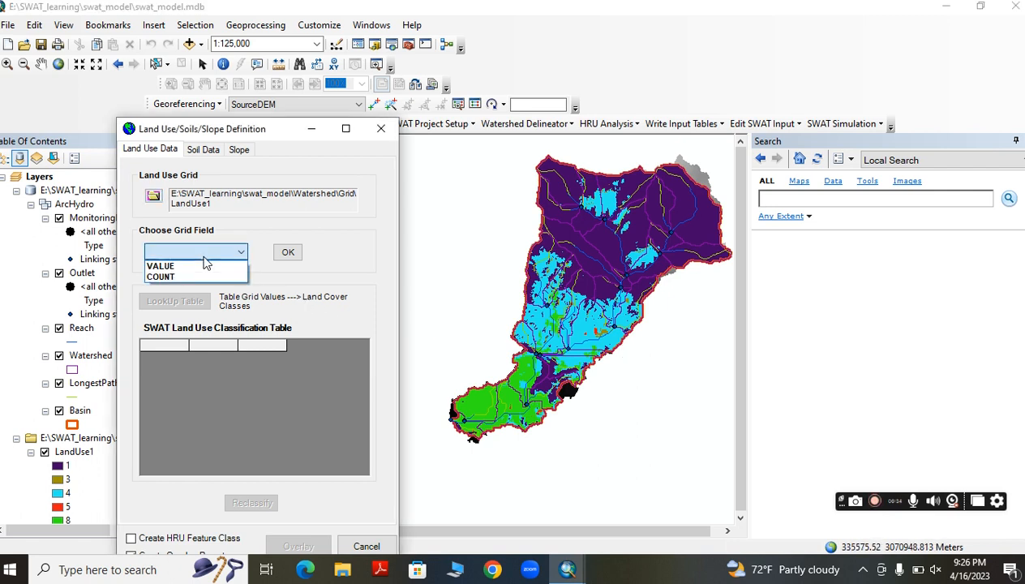
{"action": "left_click", "coordinate": [192, 270]}
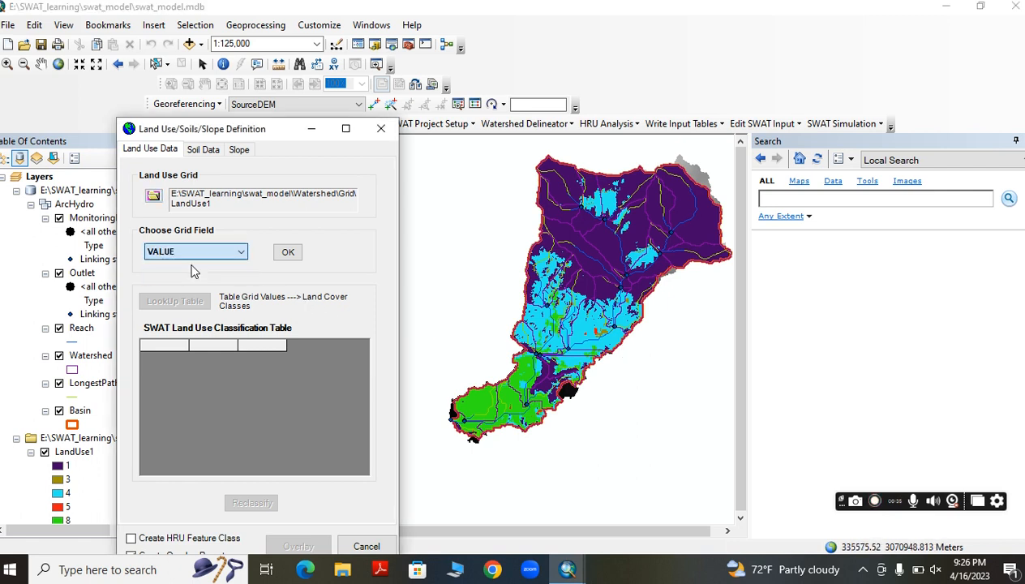
{"action": "left_click", "coordinate": [287, 252]}
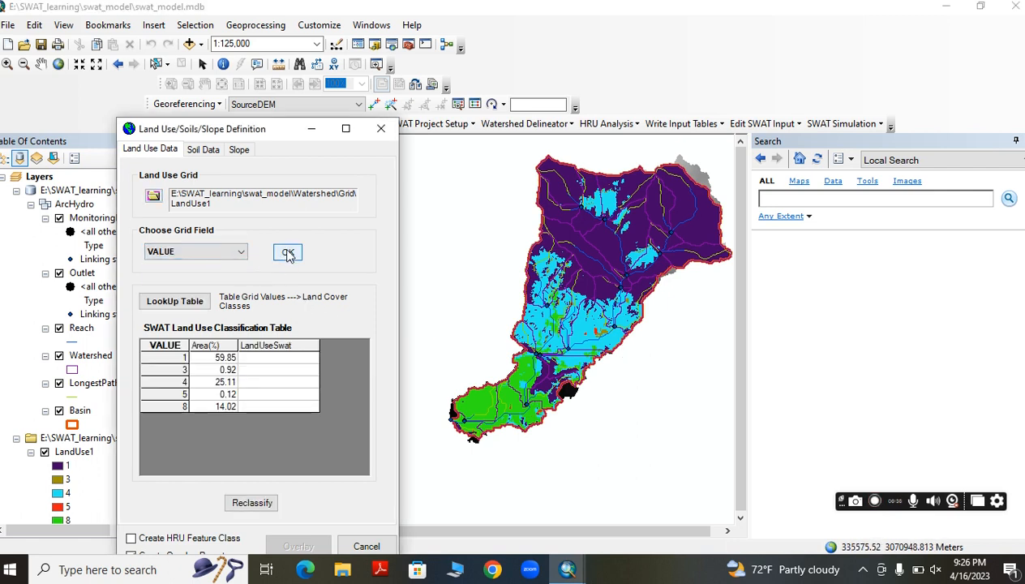
{"action": "left_click", "coordinate": [178, 302]}
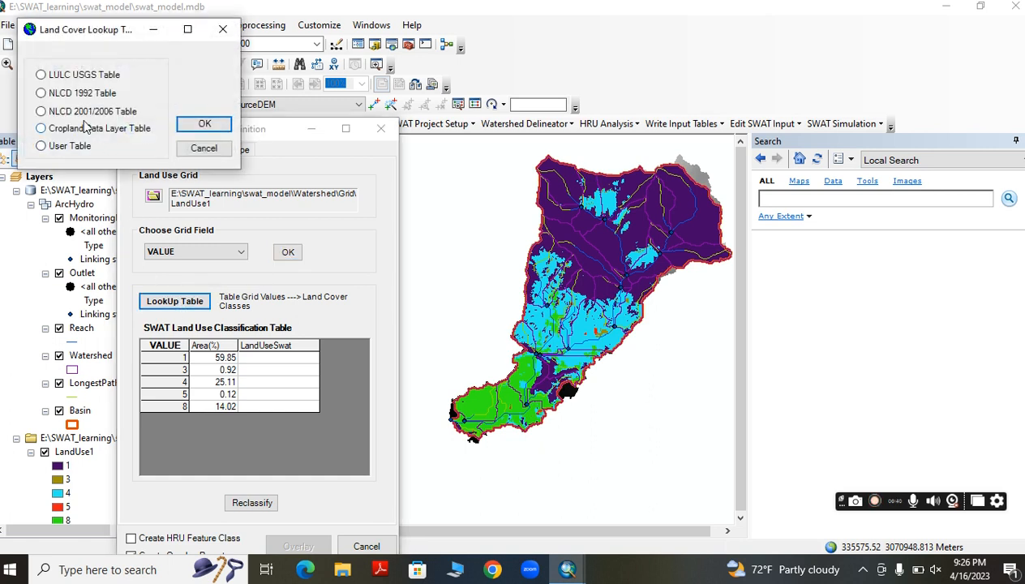
{"action": "left_click", "coordinate": [69, 146]}
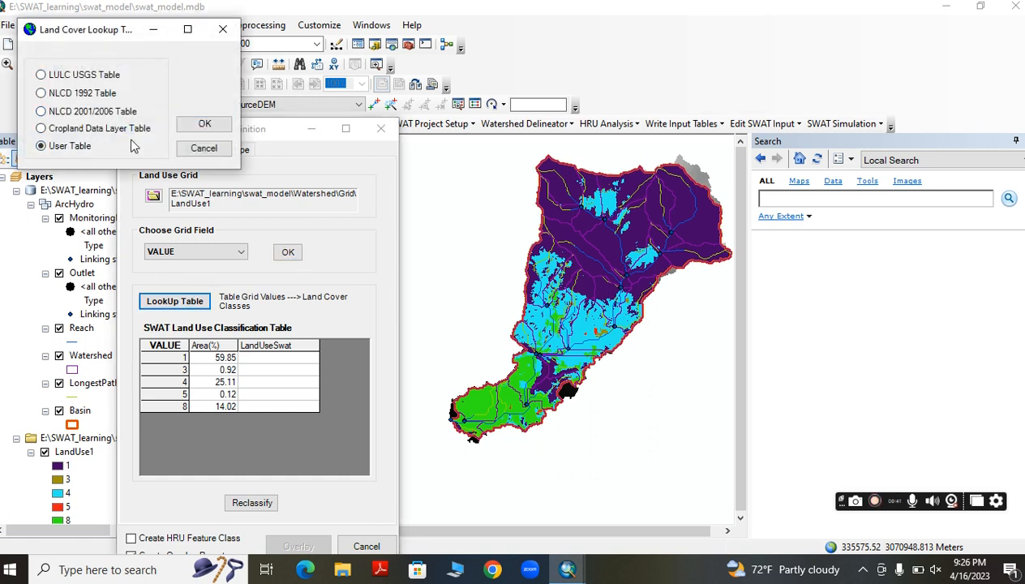
{"action": "left_click", "coordinate": [203, 125]}
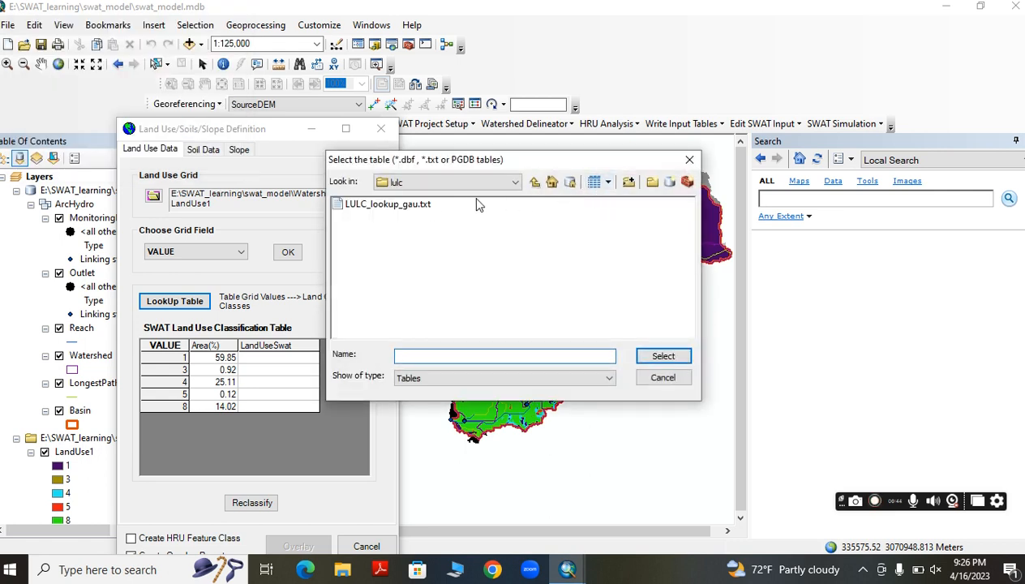
{"action": "left_click", "coordinate": [387, 204]}
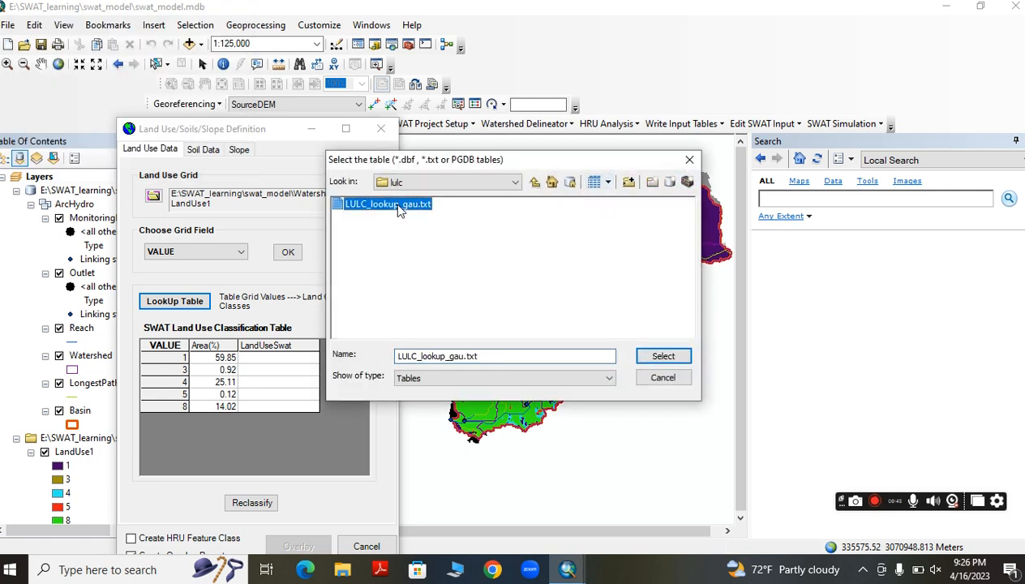
{"action": "left_click", "coordinate": [660, 356]}
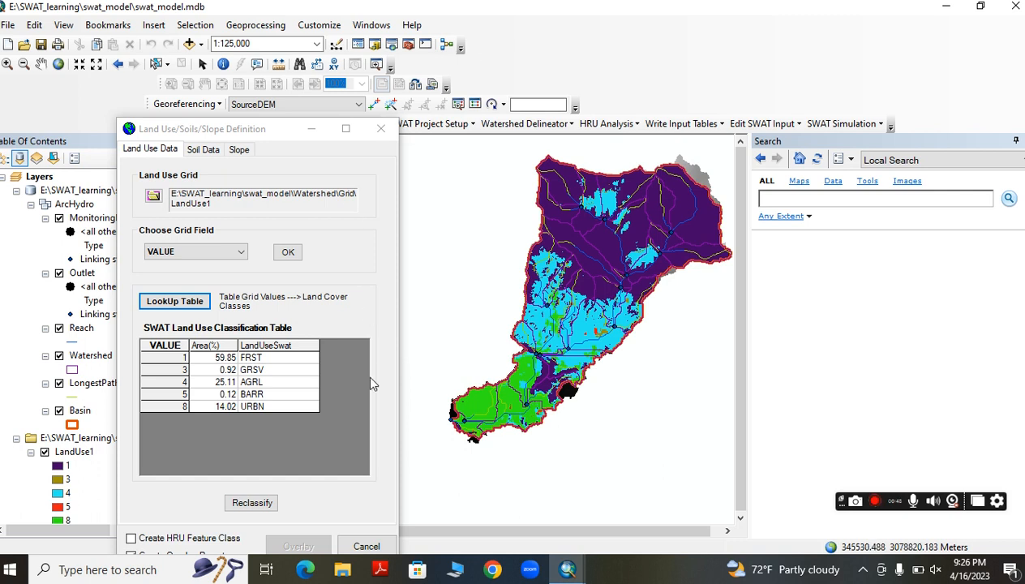
- Reclassify the land use grid and bring up the soil data definition
{"action": "left_click", "coordinate": [252, 502]}
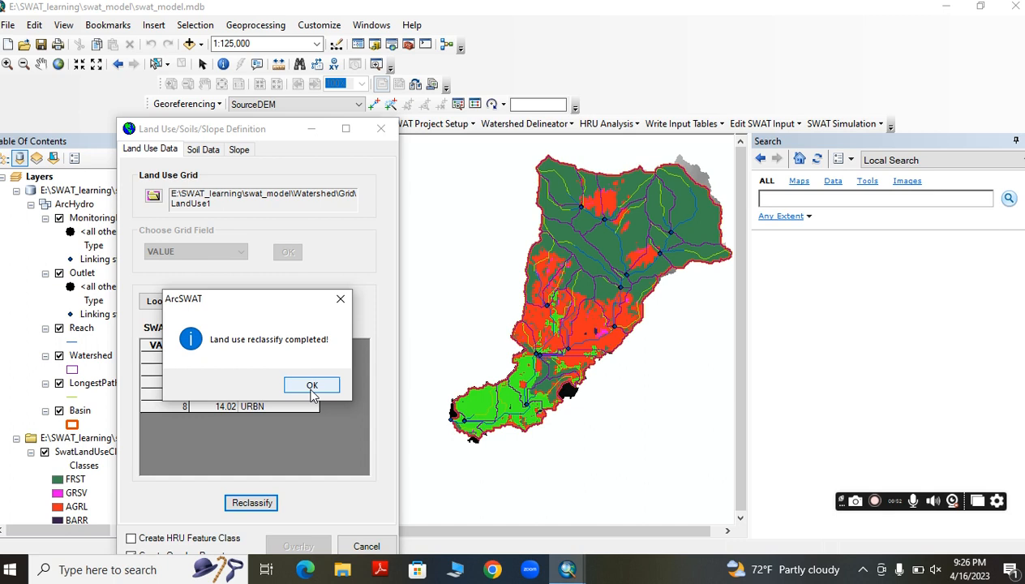
{"action": "left_click", "coordinate": [312, 386]}
{"action": "left_click", "coordinate": [203, 150]}
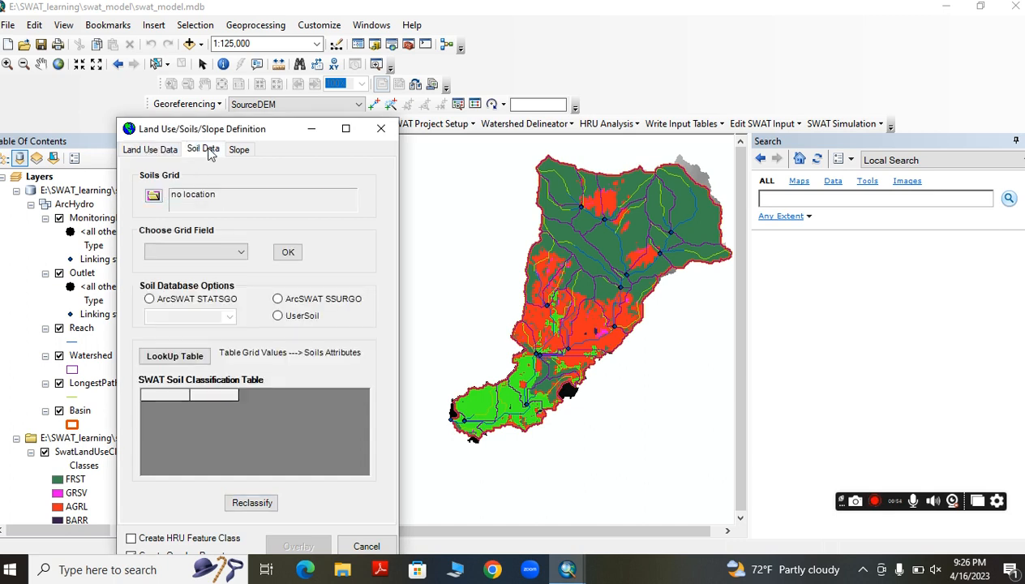
- Load the soils raster from disk as the soils grid, from the soil folder under Inputdata
{"action": "left_click", "coordinate": [166, 194]}
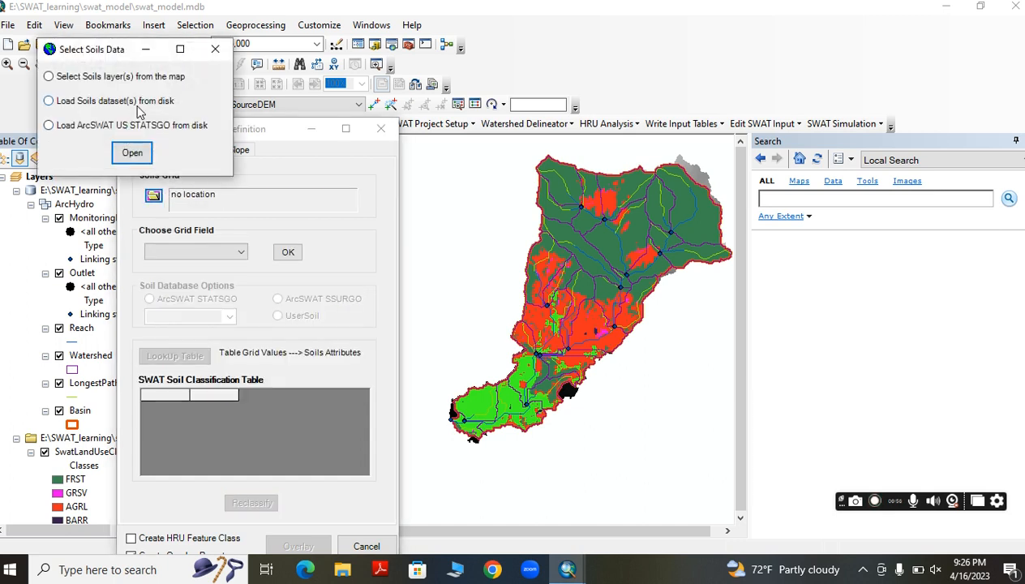
{"action": "left_click", "coordinate": [118, 105]}
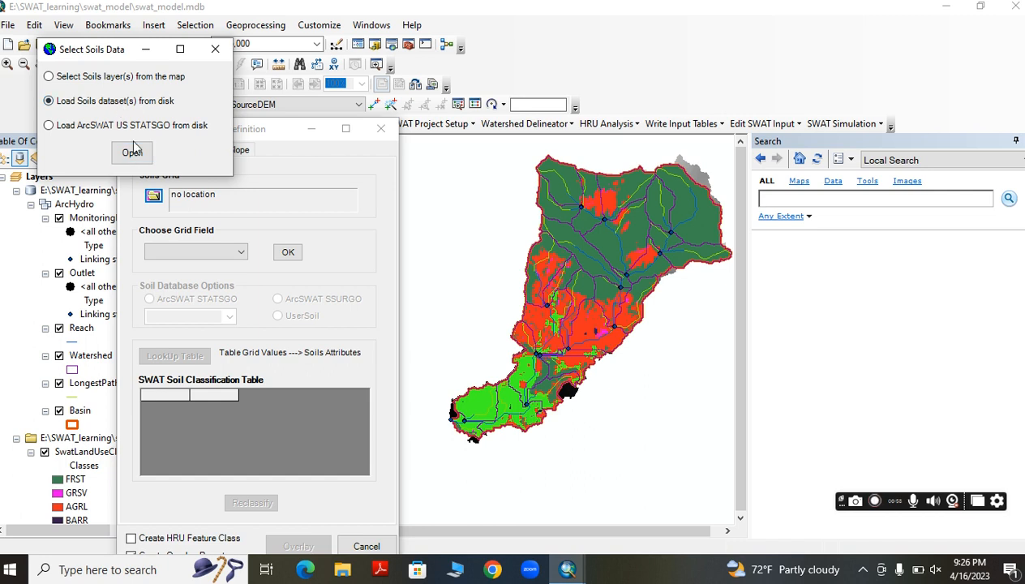
{"action": "left_click", "coordinate": [132, 153]}
{"action": "left_click", "coordinate": [148, 150]}
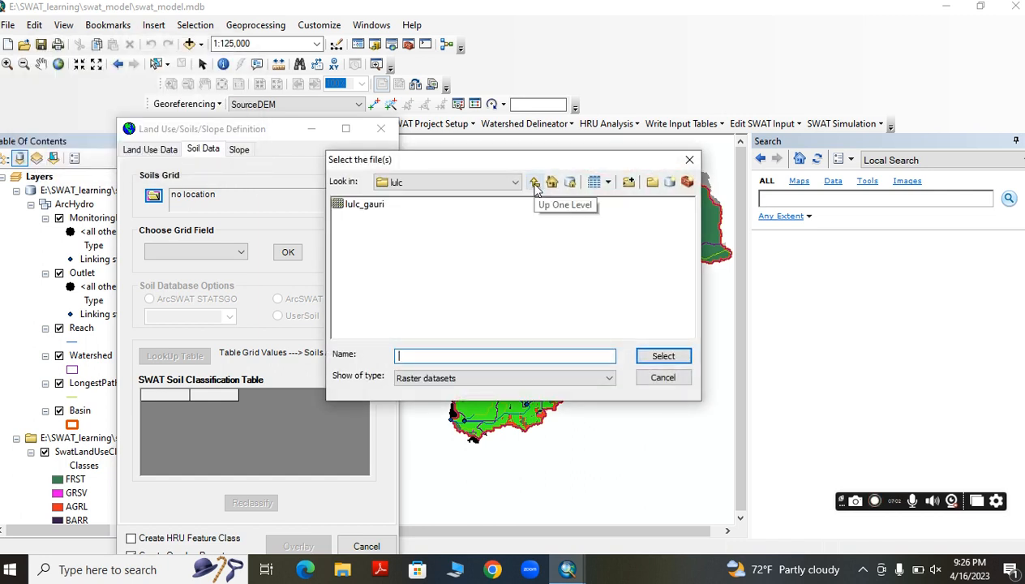
{"action": "left_click", "coordinate": [535, 183]}
{"action": "double_click", "coordinate": [351, 230]}
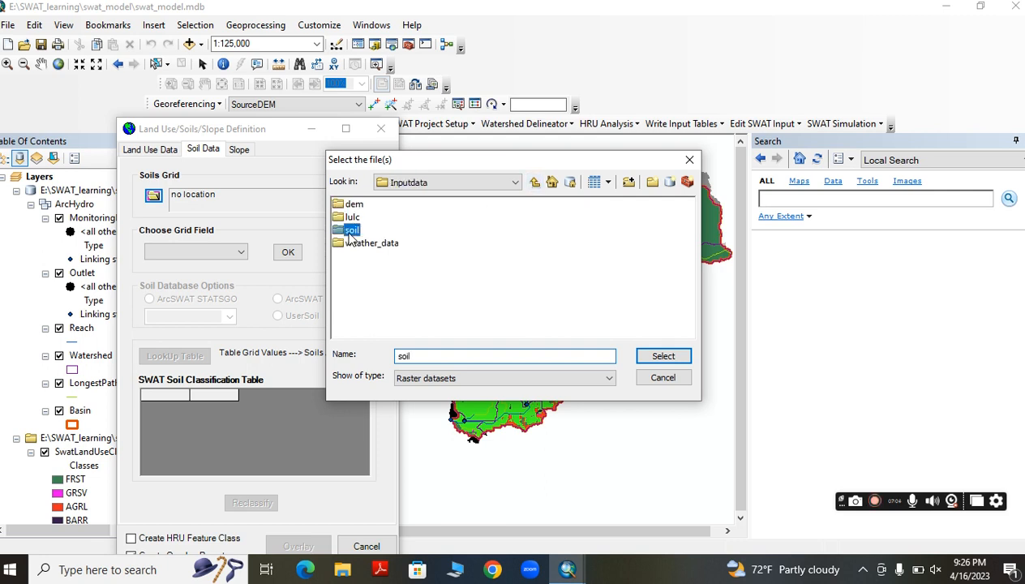
{"action": "left_click", "coordinate": [357, 204]}
{"action": "left_click", "coordinate": [651, 361]}
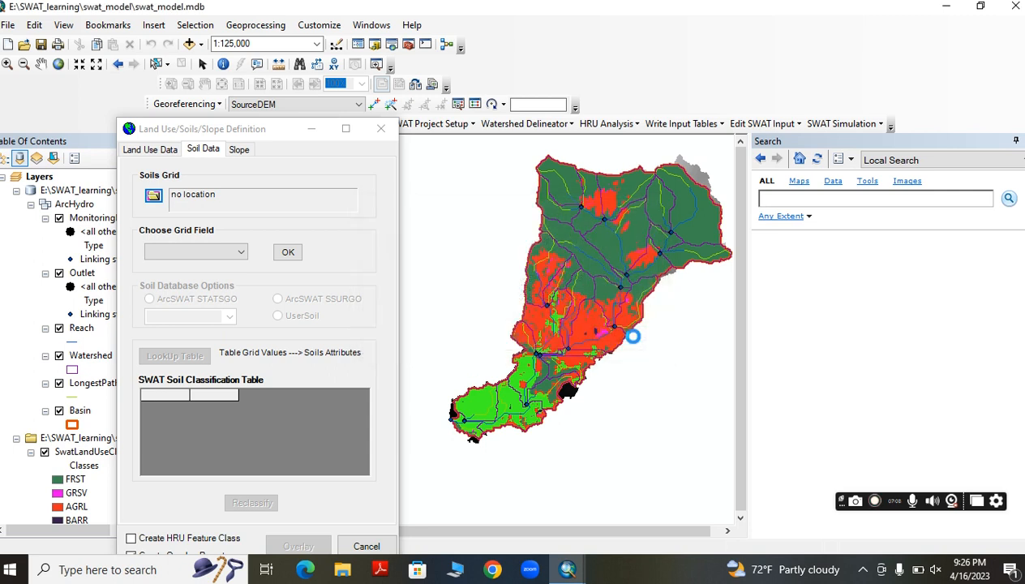
{"action": "left_click", "coordinate": [624, 337]}
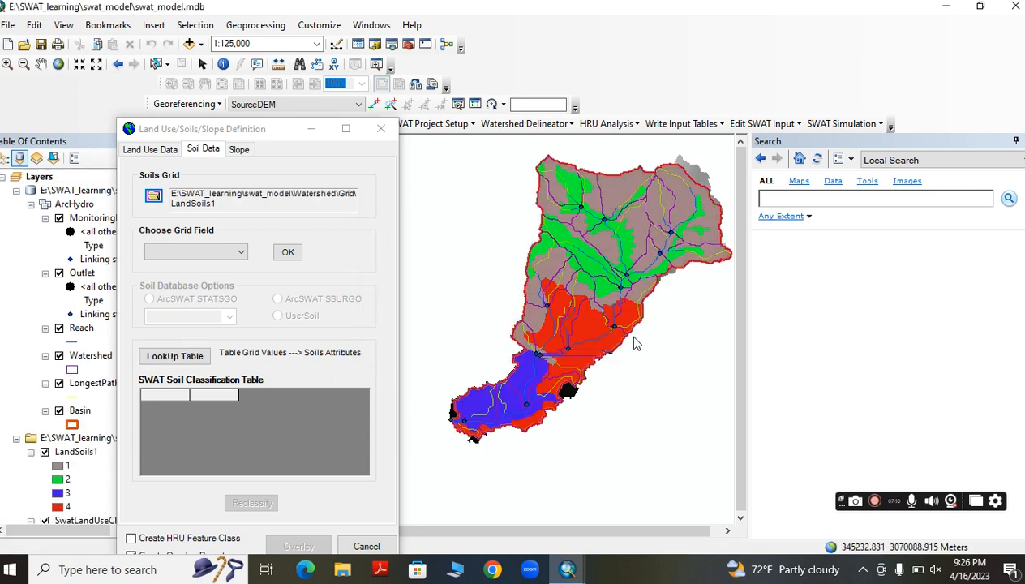
- Use VALUE as the soils grid field and choose UserSoil as the soil database option
{"action": "left_click", "coordinate": [231, 253]}
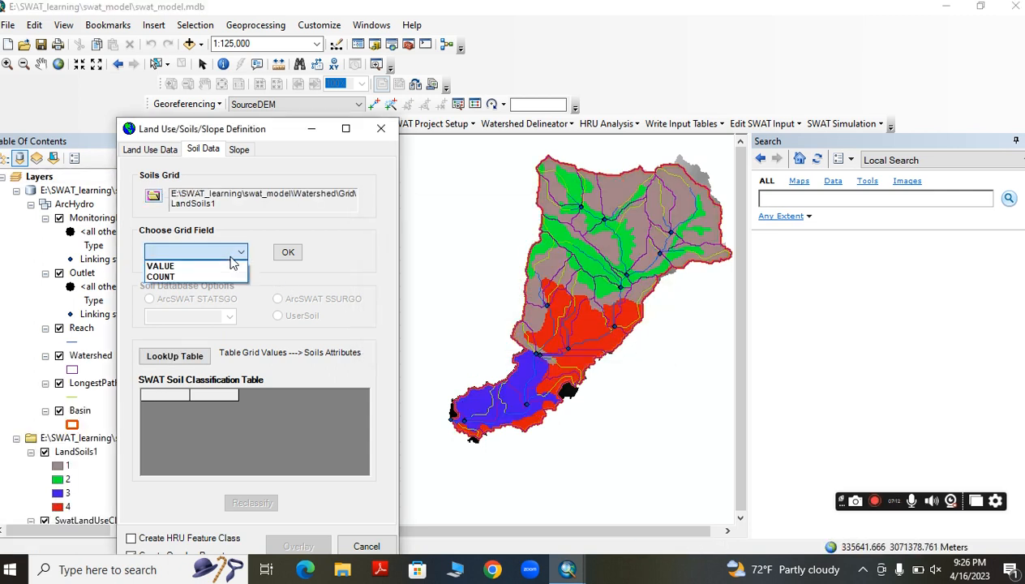
{"action": "left_click", "coordinate": [225, 268]}
{"action": "left_click", "coordinate": [288, 252]}
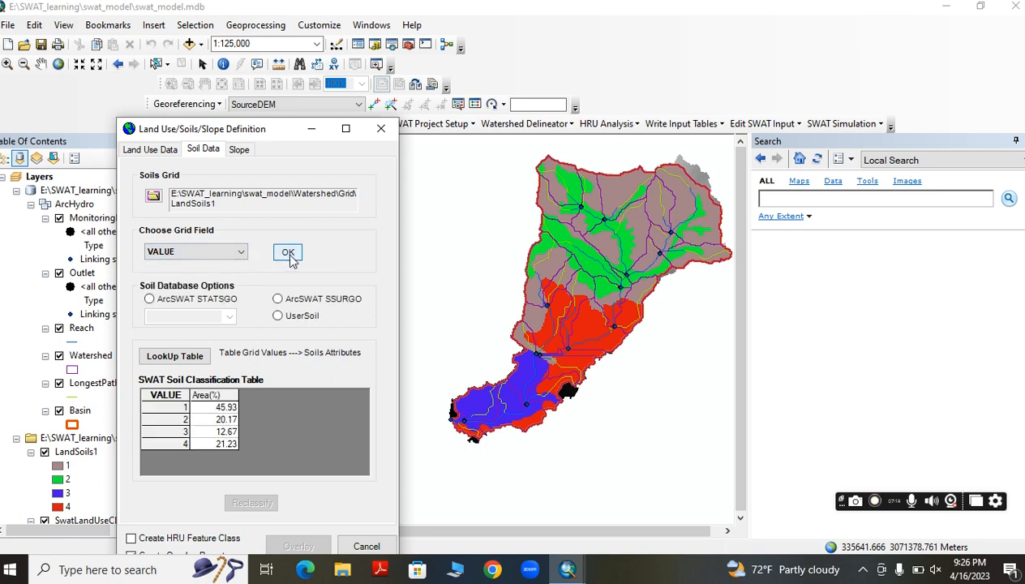
{"action": "left_click", "coordinate": [288, 318]}
- Assign the SWAT soil classes with the lookup table SOIL_lookup_watershed.txt and reclassify the soils grid
{"action": "left_click", "coordinate": [188, 356]}
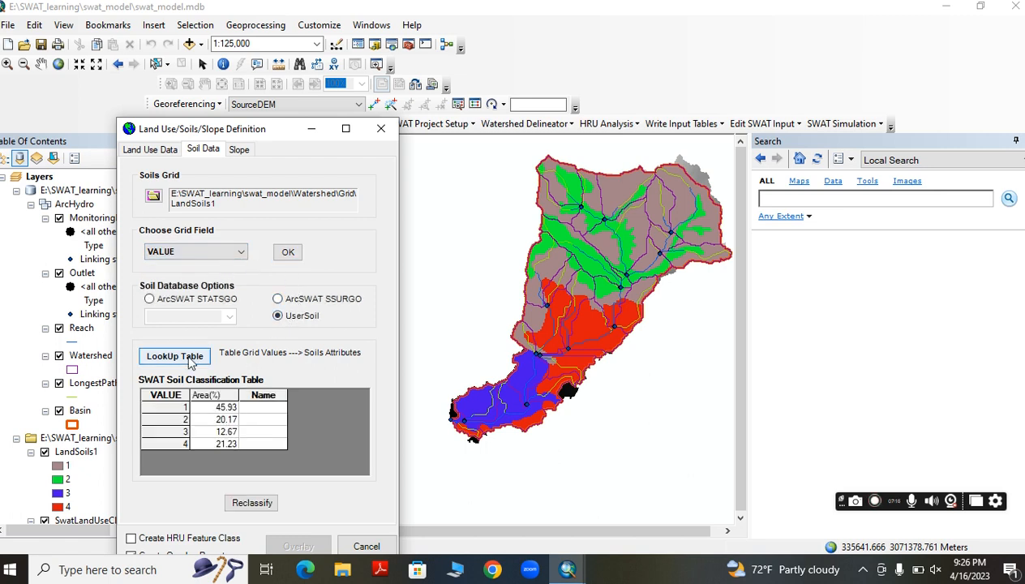
{"action": "left_click", "coordinate": [397, 204]}
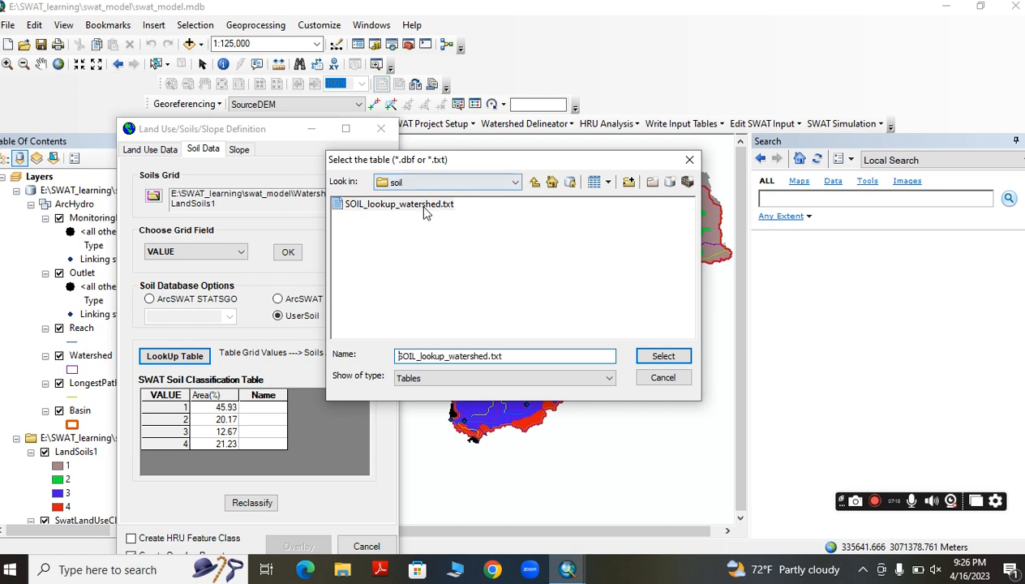
{"action": "left_click", "coordinate": [661, 355]}
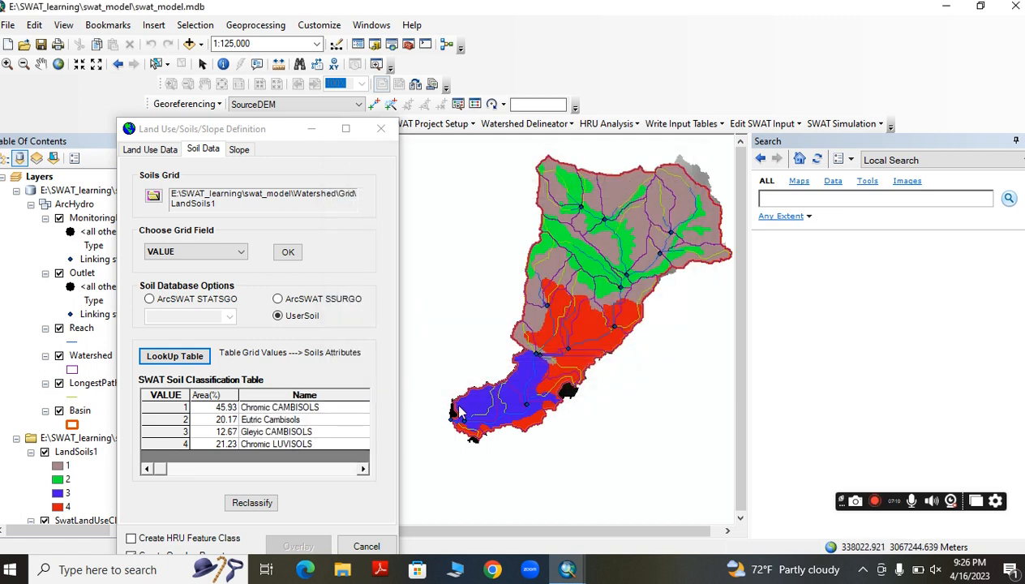
{"action": "left_click", "coordinate": [252, 502]}
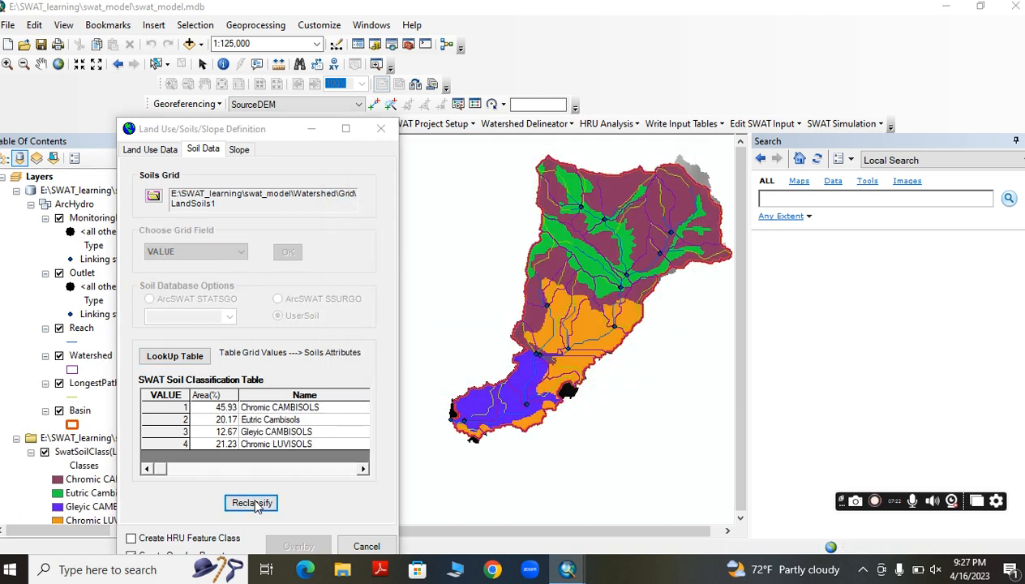
{"action": "left_click", "coordinate": [300, 384]}
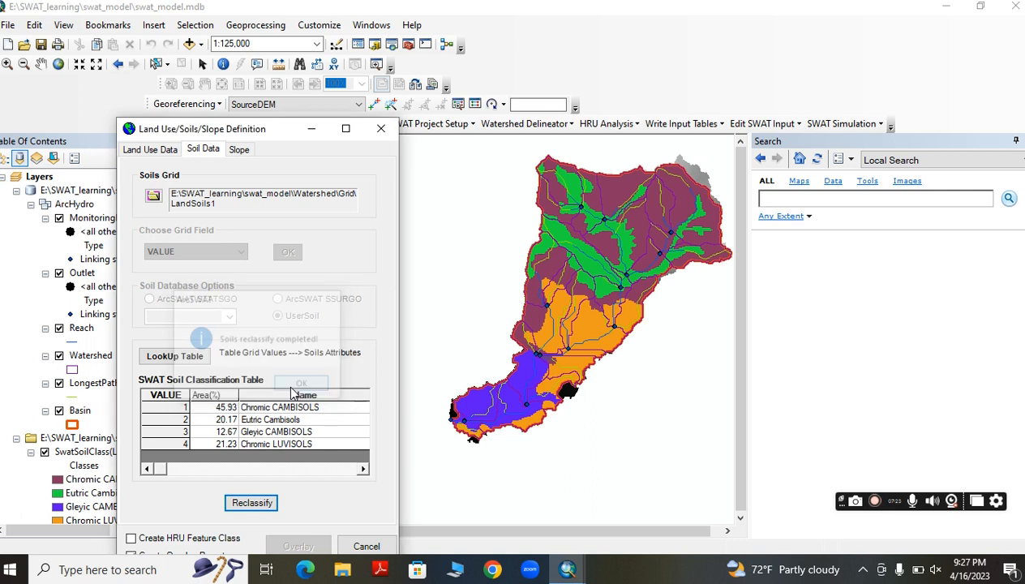
- Set the slope discretization to multiple slope with 3 slope classes
{"action": "left_click", "coordinate": [239, 149]}
{"action": "left_click", "coordinate": [181, 213]}
{"action": "left_click", "coordinate": [193, 270]}
{"action": "left_click", "coordinate": [184, 297]}
- Add an upper limit of 5% for slope class 1
{"action": "left_click", "coordinate": [195, 306]}
{"action": "left_click", "coordinate": [192, 325]}
{"action": "left_click", "coordinate": [274, 306]}
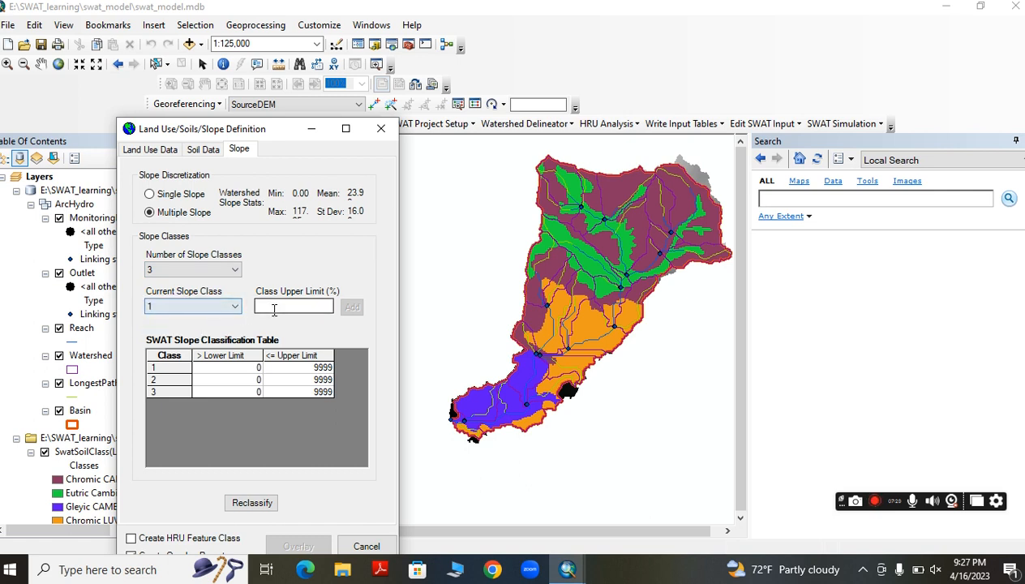
{"action": "type", "text": "5"}
{"action": "left_click", "coordinate": [352, 307]}
- Add an upper limit of 15% for slope class 2 and reclassify the slope grid
{"action": "left_click", "coordinate": [213, 310]}
{"action": "left_click", "coordinate": [197, 329]}
{"action": "left_click_drag", "start_coordinate": [272, 308], "coordinate": [241, 305]}
{"action": "type", "text": "1"}
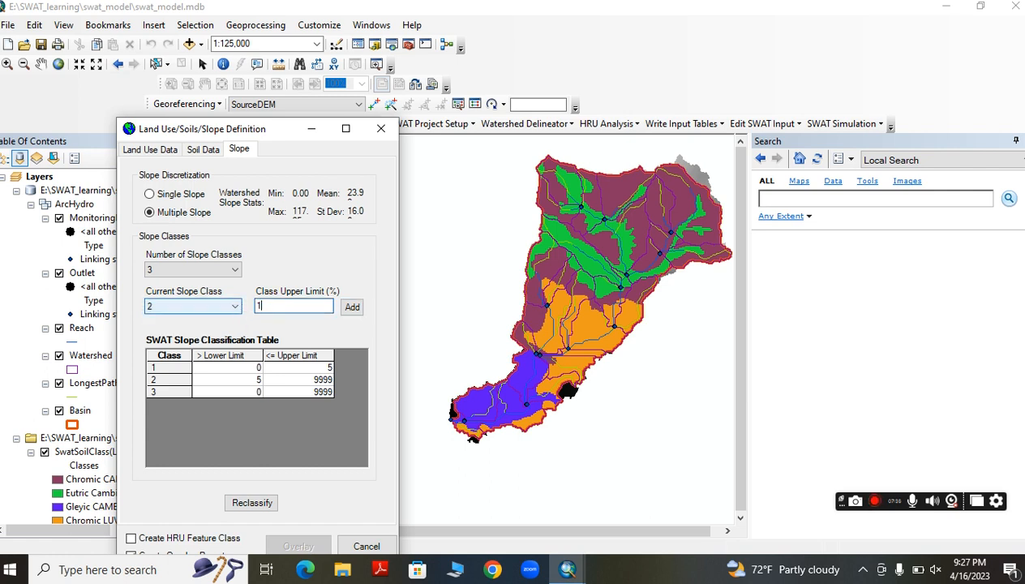
{"action": "type", "text": "5"}
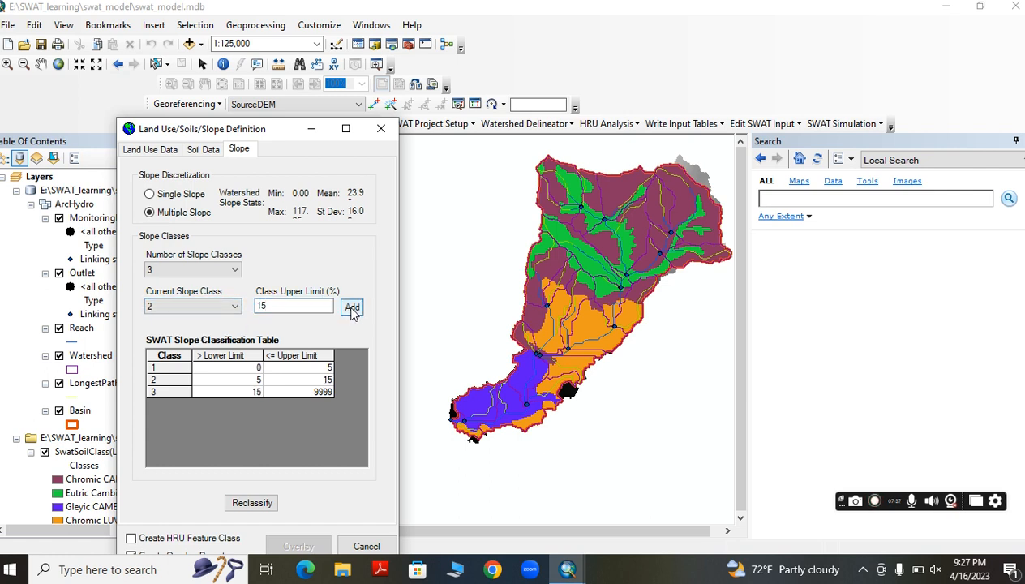
{"action": "left_click", "coordinate": [256, 501]}
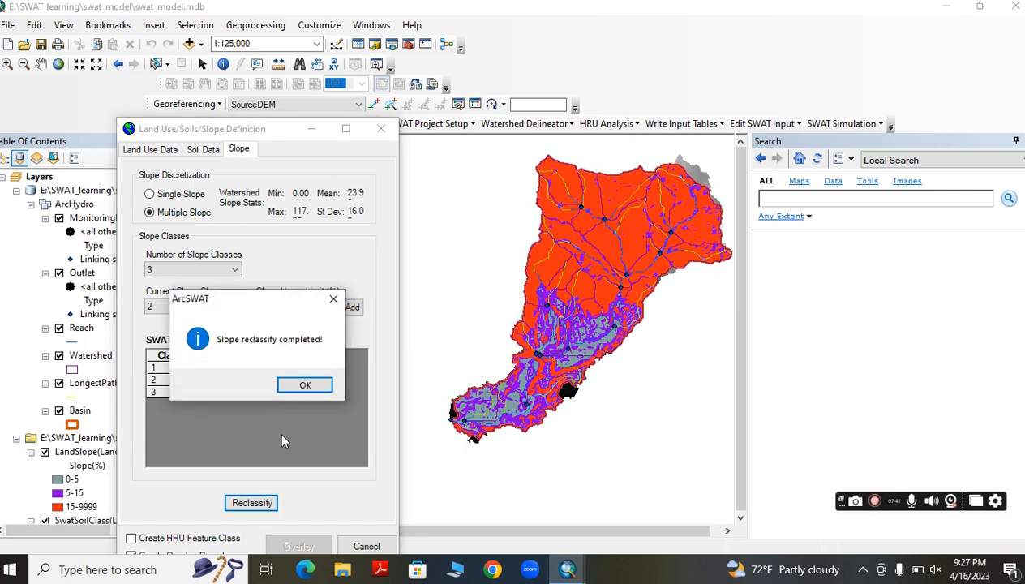
{"action": "left_click", "coordinate": [305, 384]}
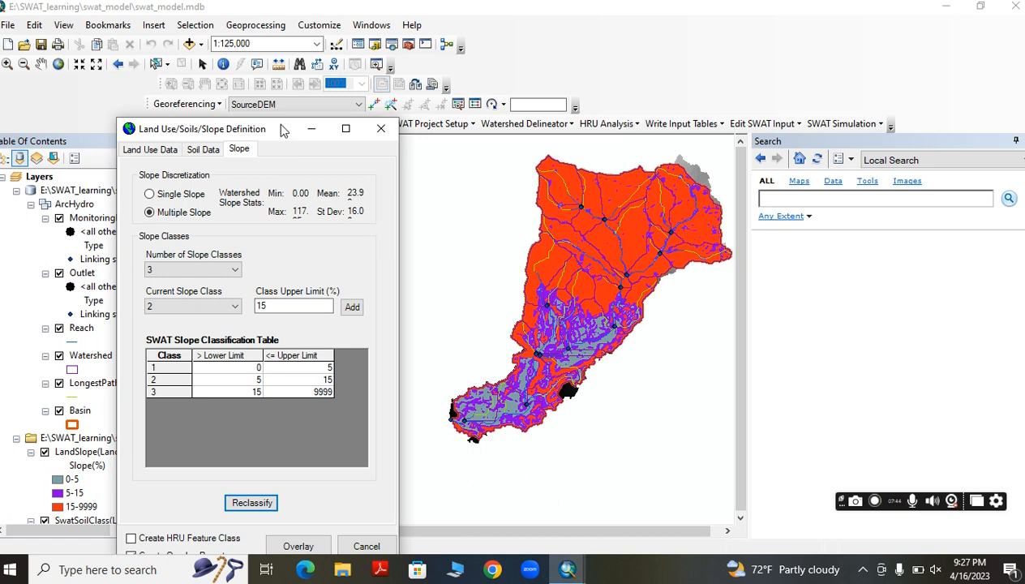
- Enable creation of the HRU feature class and overlay the land use, soil and slope layers
{"action": "left_click_drag", "start_coordinate": [283, 131], "coordinate": [282, 80]}
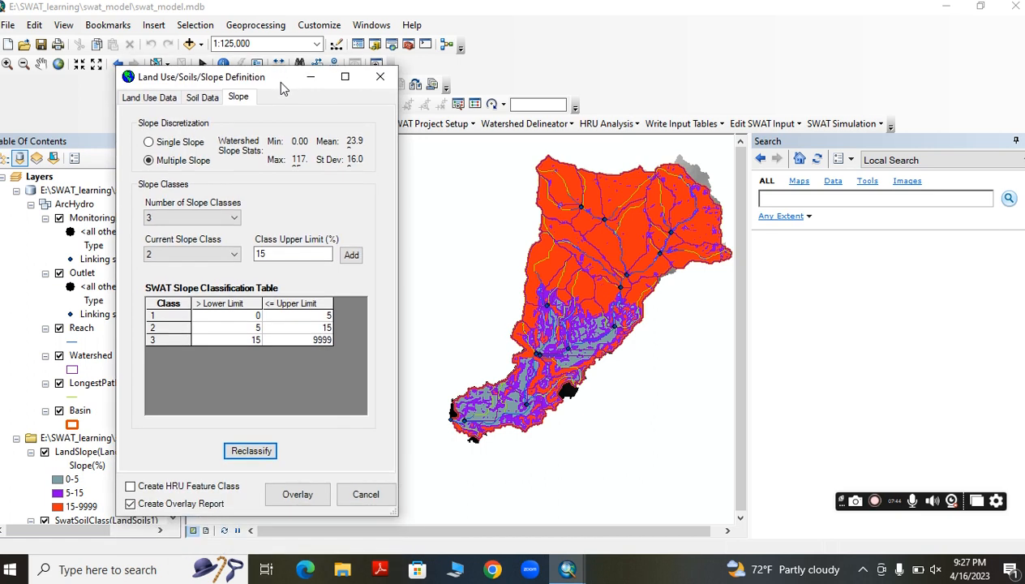
{"action": "left_click", "coordinate": [130, 487]}
{"action": "left_click", "coordinate": [293, 497]}
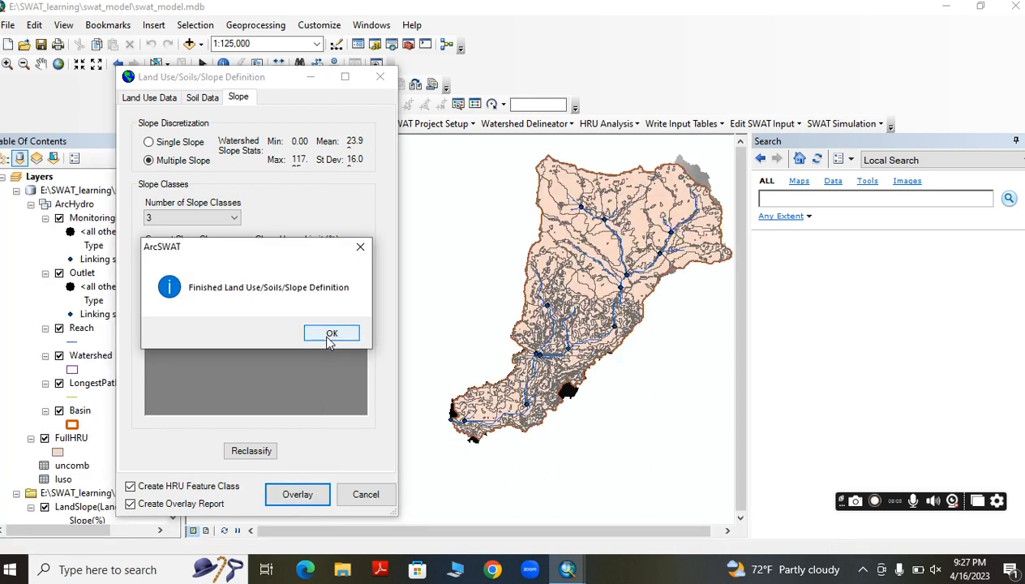
{"action": "left_click", "coordinate": [330, 335]}
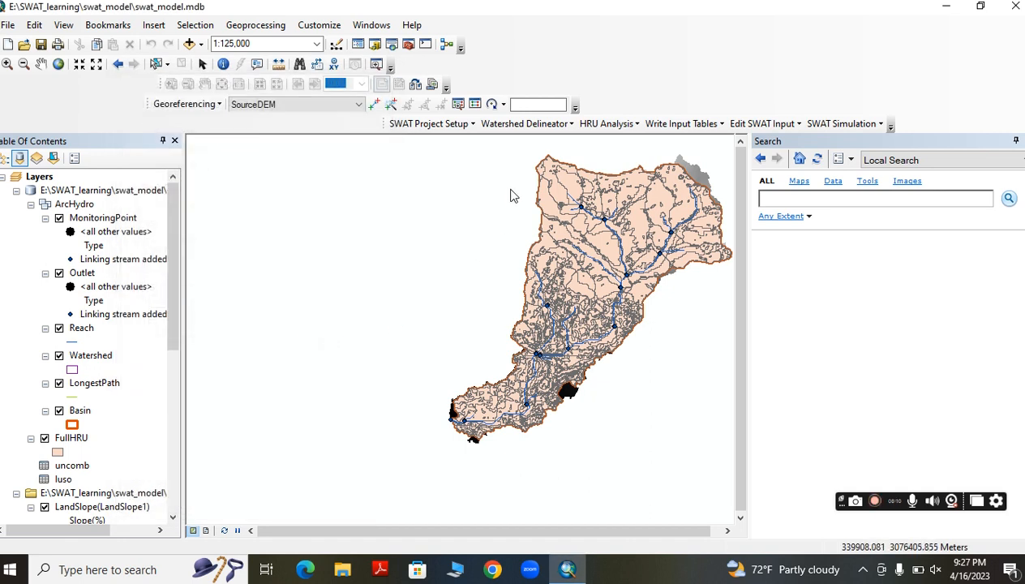
- Start the HRU Definition for multiple HRUs and set the thresholds to 20% land use, 10% soil class and 10% slope class
{"action": "left_click", "coordinate": [592, 126]}
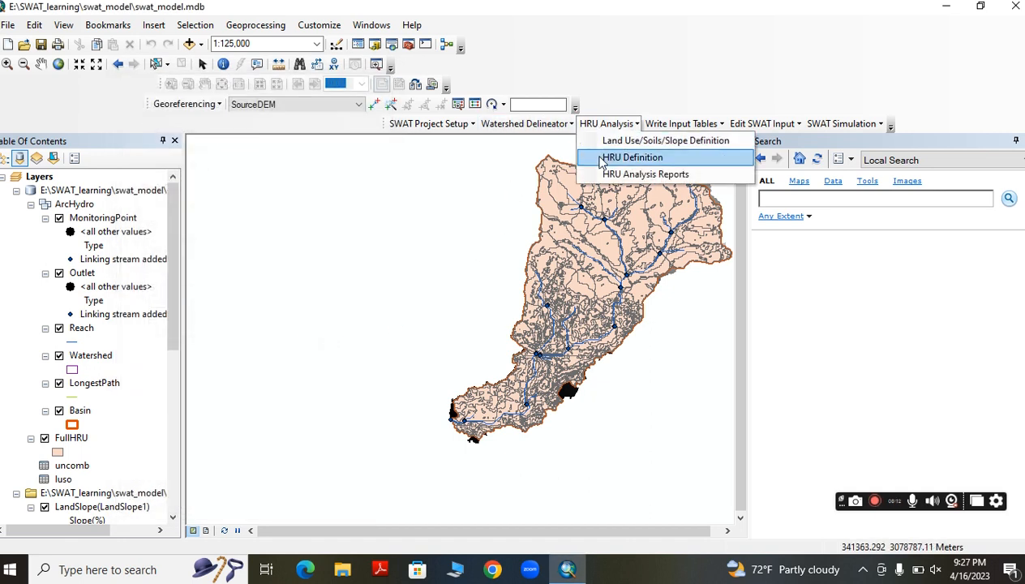
{"action": "left_click", "coordinate": [613, 159]}
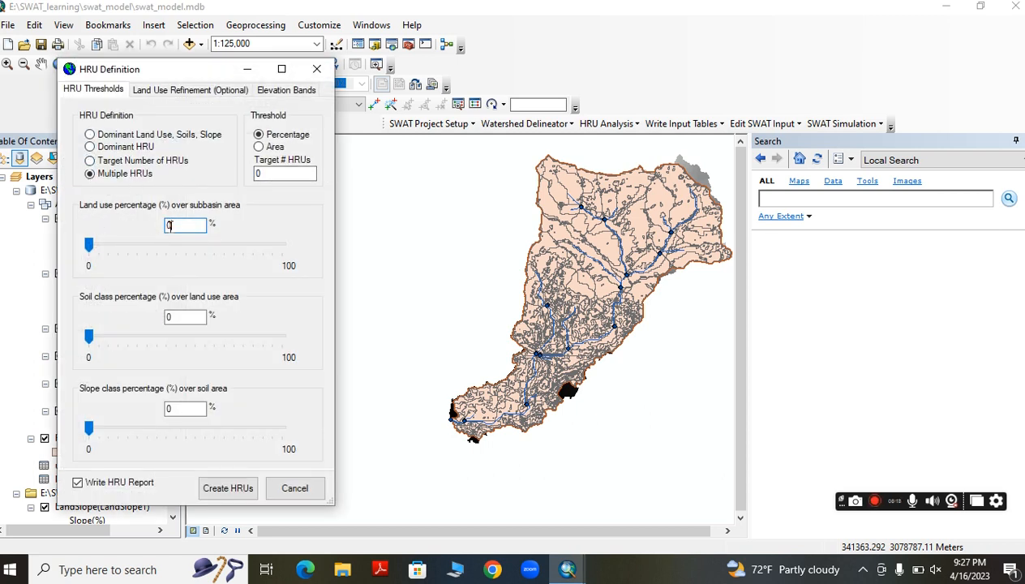
{"action": "type", "text": "20"}
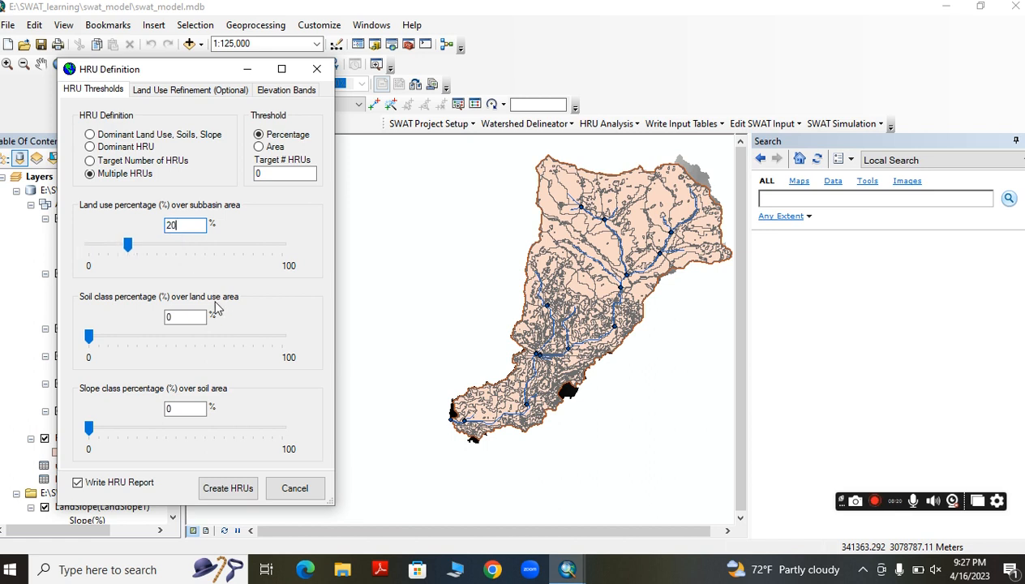
{"action": "double_click", "coordinate": [171, 317]}
{"action": "type", "text": "10"}
{"action": "double_click", "coordinate": [169, 408]}
{"action": "type", "text": "10"}
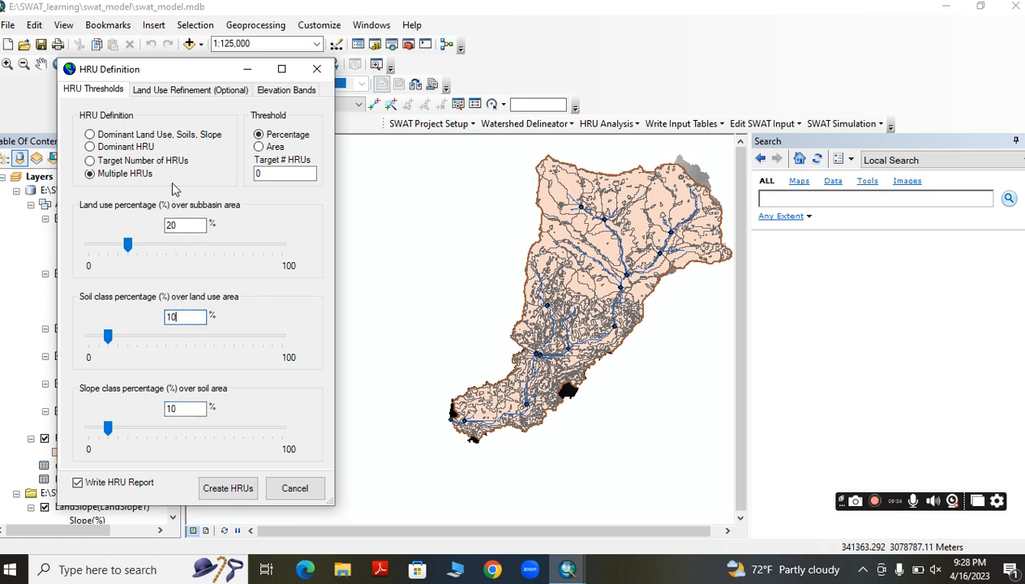
- Enable elevation band generation with the 500 minimum elevation range and 2 bands, and create the HRUs
{"action": "left_click", "coordinate": [189, 91]}
{"action": "left_click", "coordinate": [284, 90]}
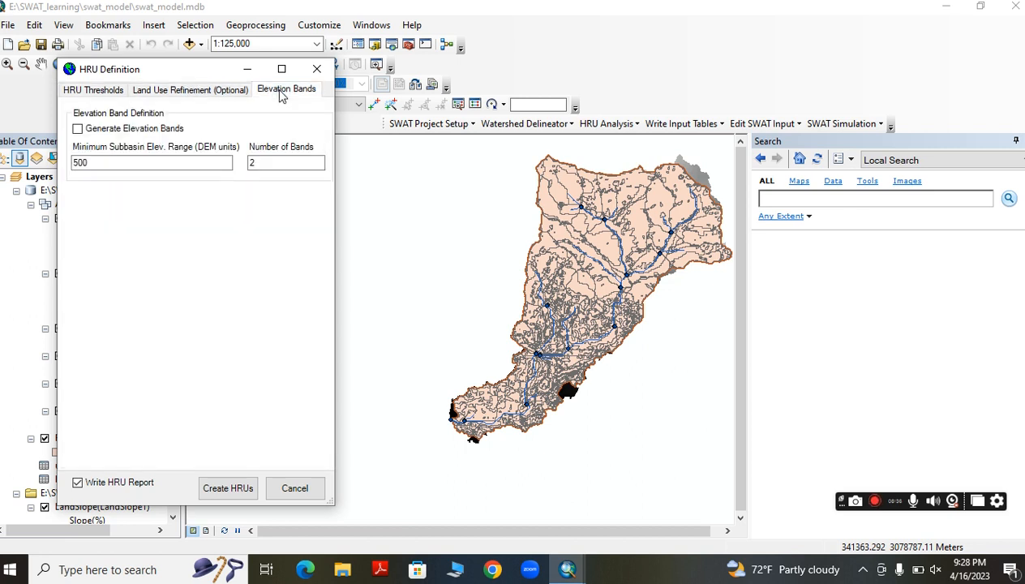
{"action": "left_click", "coordinate": [78, 129]}
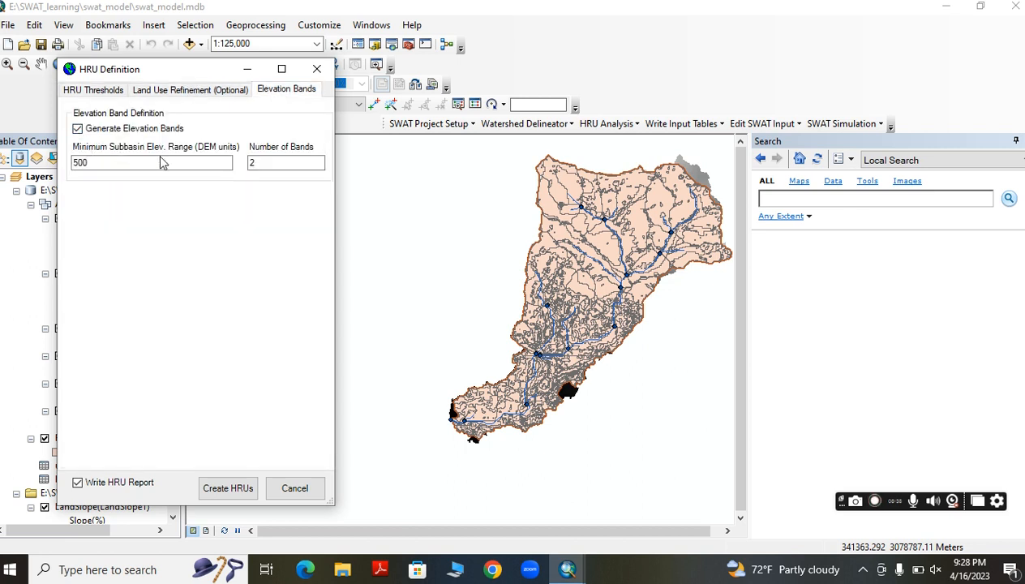
{"action": "left_click", "coordinate": [218, 489]}
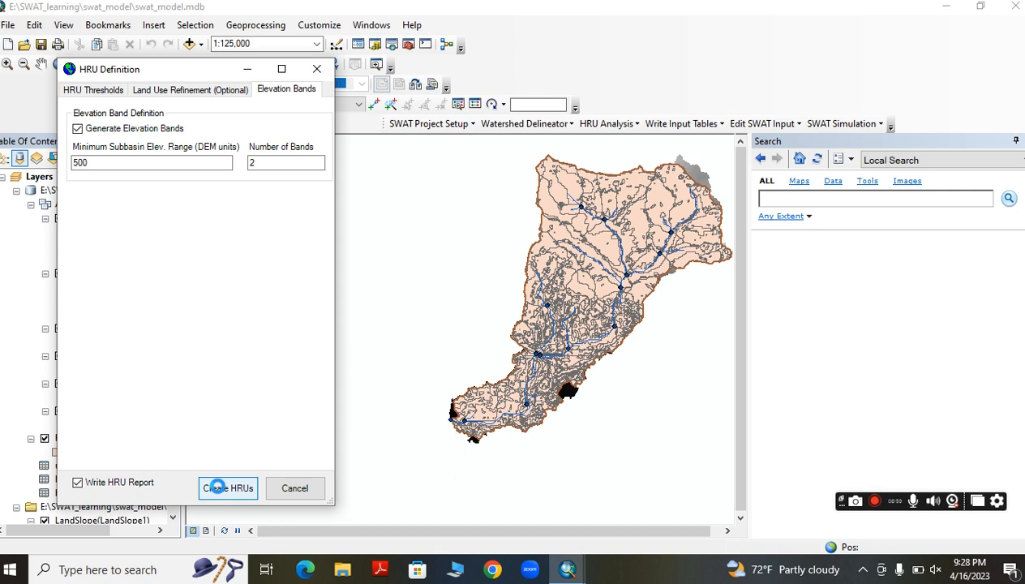
{"action": "left_click", "coordinate": [216, 486]}
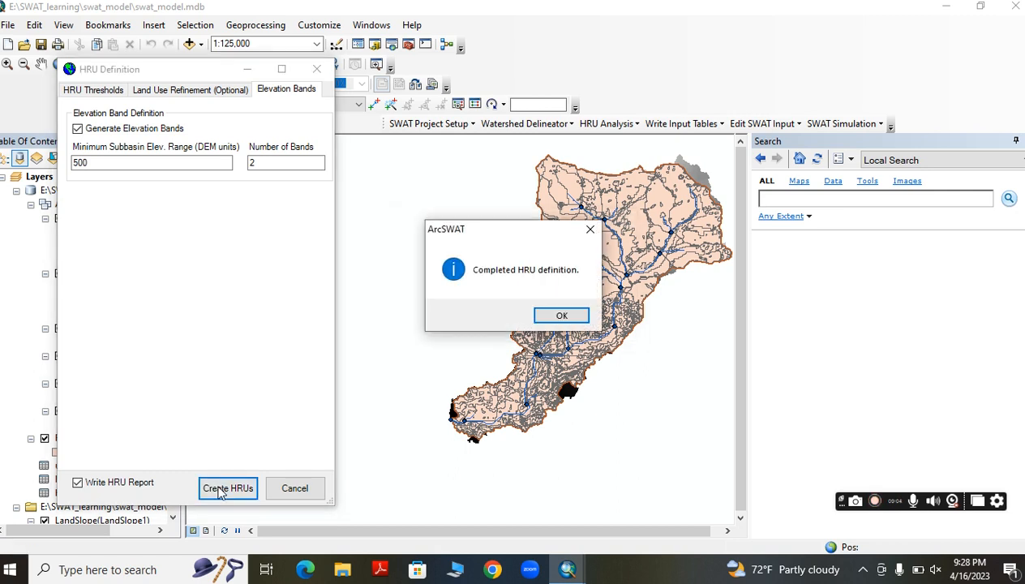
{"action": "left_click", "coordinate": [561, 316]}
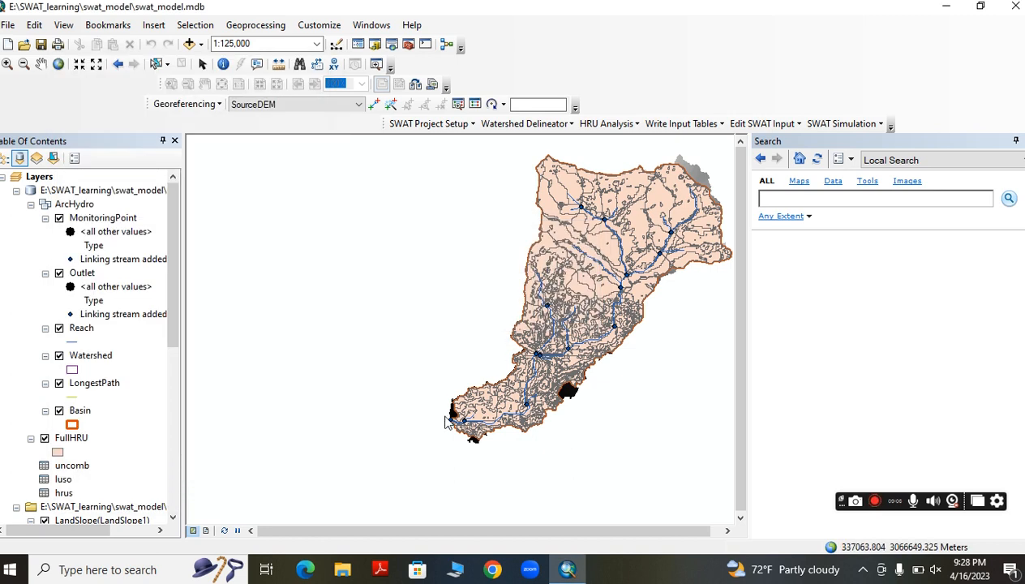
- Open the Land Use, Soils, Slope Distribution report from the HRU analysis reports and review the watershed and subbasin areas
{"action": "left_click", "coordinate": [604, 123]}
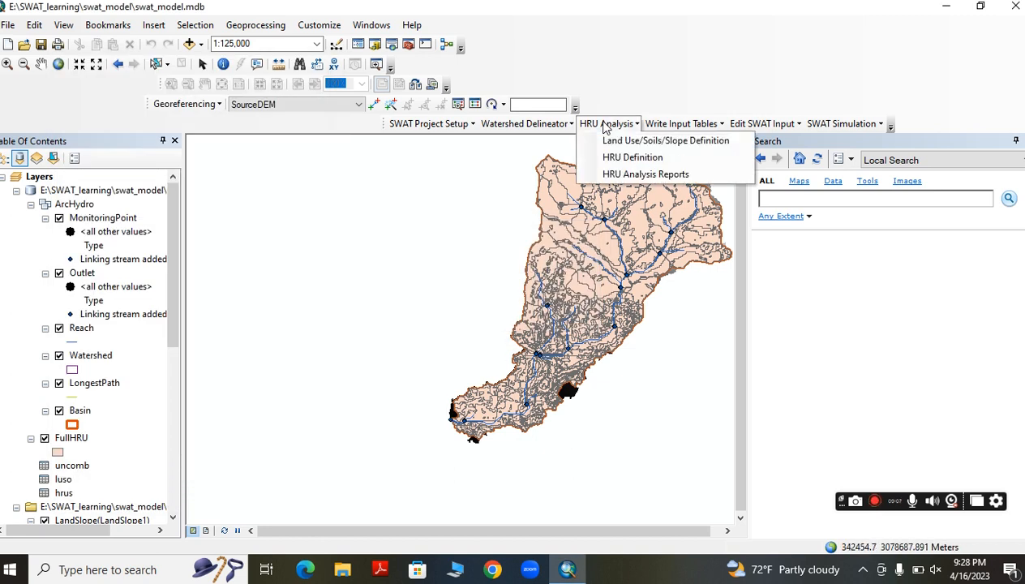
{"action": "left_click", "coordinate": [615, 175]}
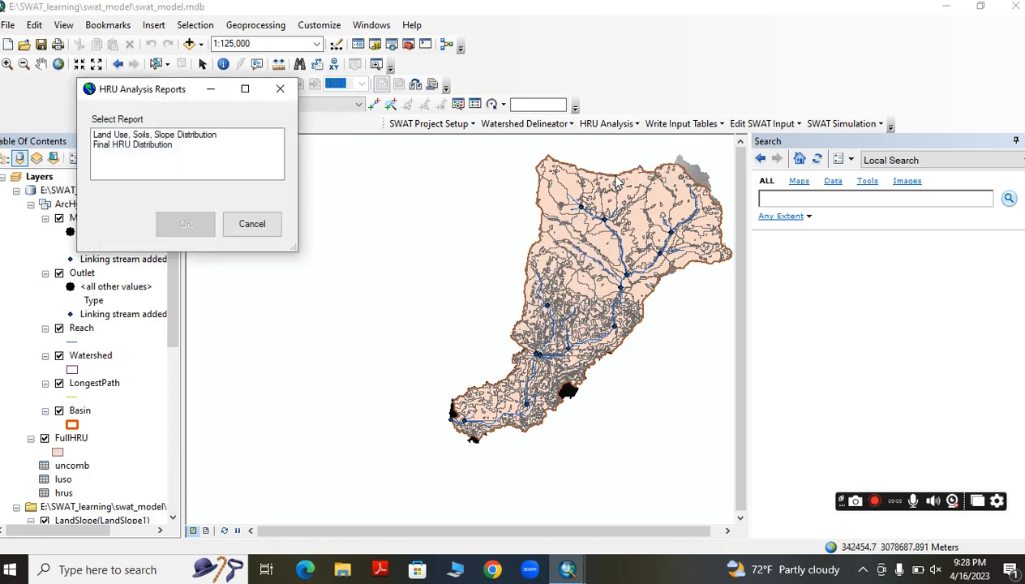
{"action": "left_click", "coordinate": [136, 134]}
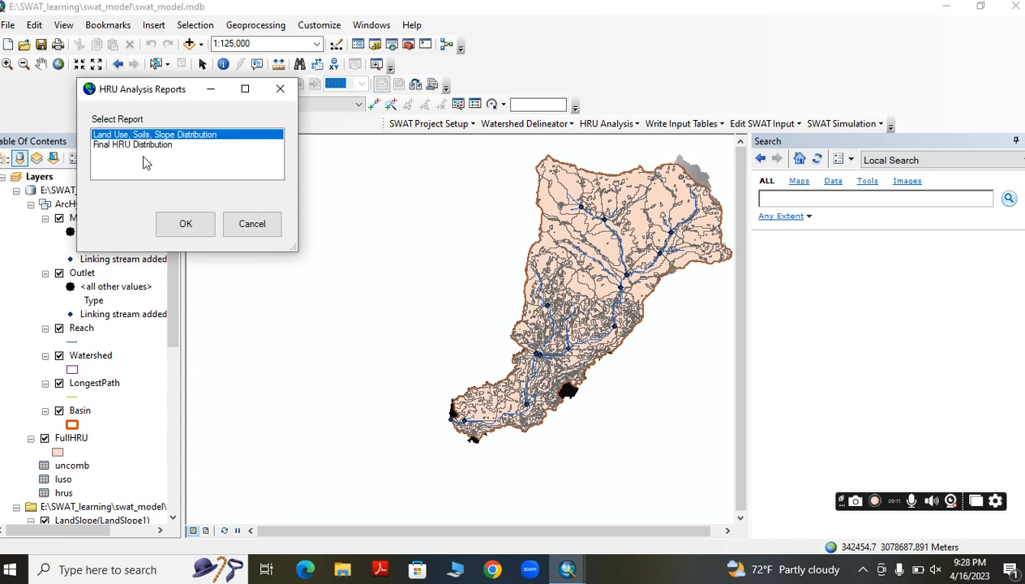
{"action": "left_click", "coordinate": [194, 223]}
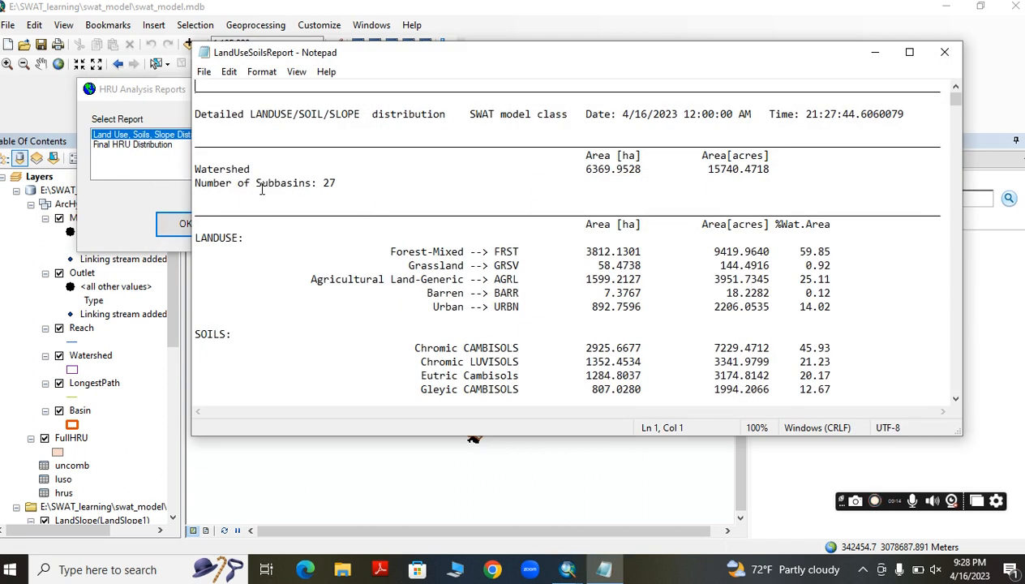
{"action": "scroll", "coordinate": [669, 191], "scroll_direction": "down", "scroll_amount": 20}
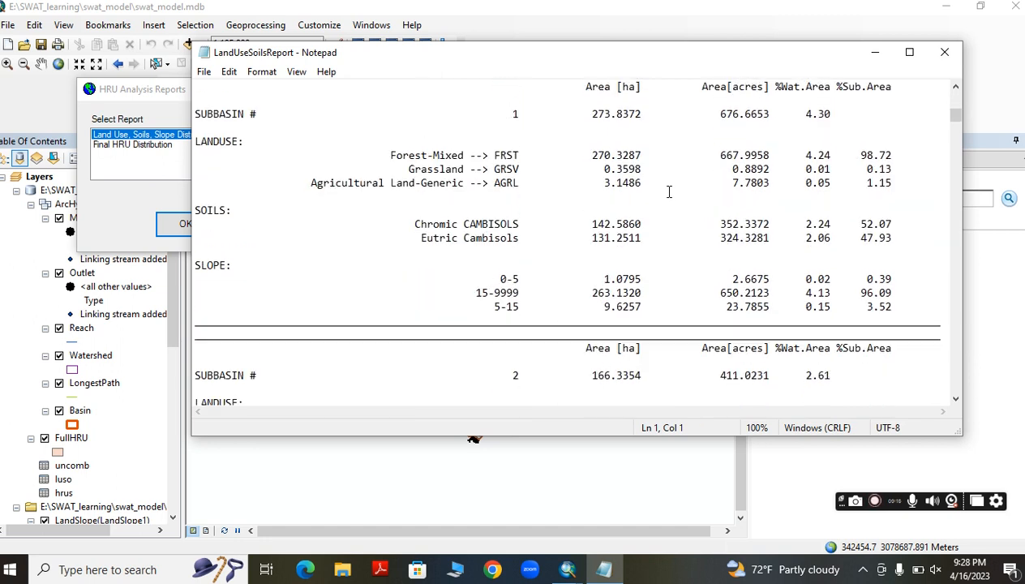
- Review the remaining subbasins in the land use report and the Final HRU Distribution report, then close the HRU analysis reports
{"action": "scroll", "coordinate": [669, 191], "scroll_direction": "down", "scroll_amount": 20}
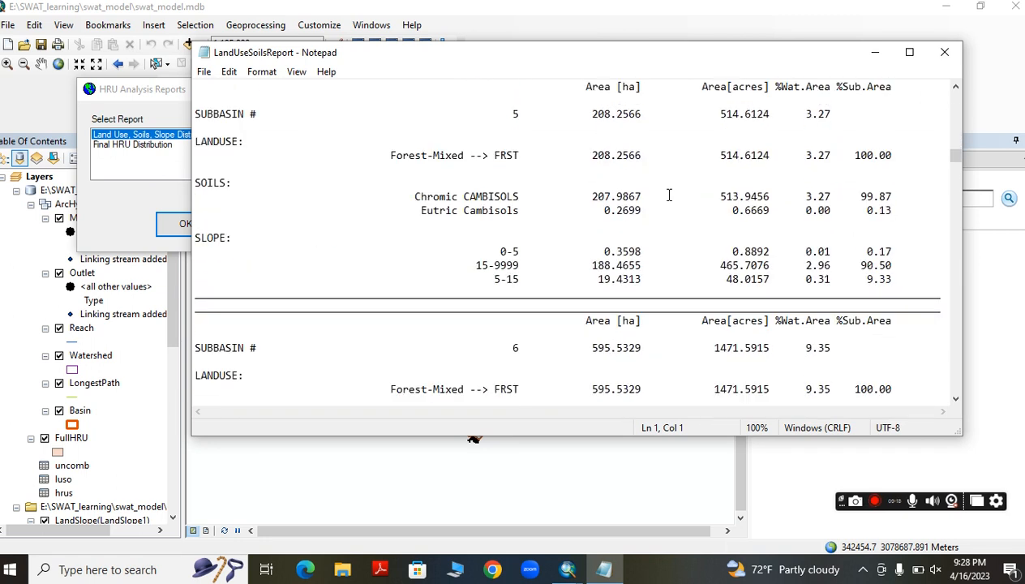
{"action": "left_click", "coordinate": [944, 52]}
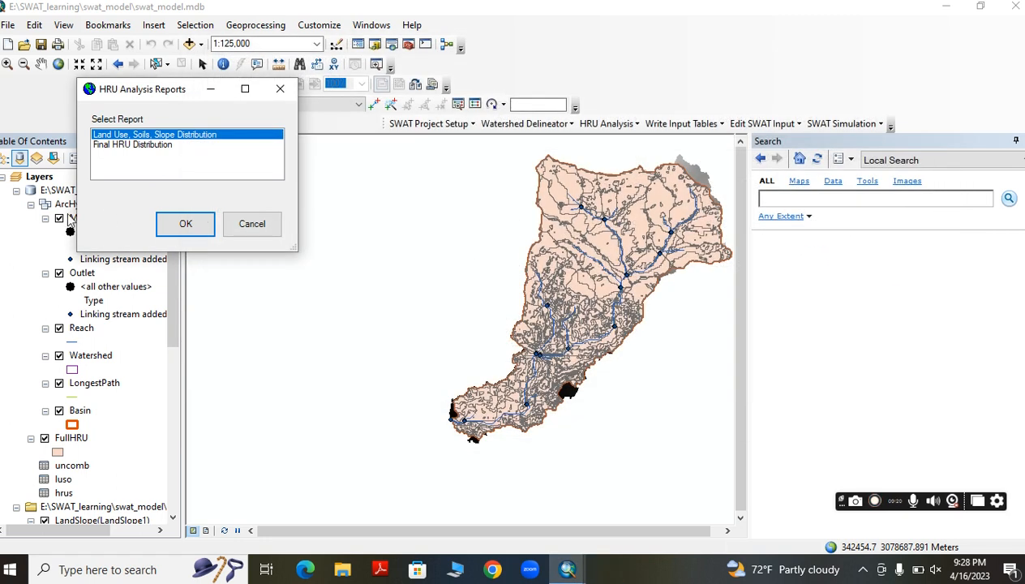
{"action": "left_click", "coordinate": [129, 145]}
{"action": "left_click", "coordinate": [187, 223]}
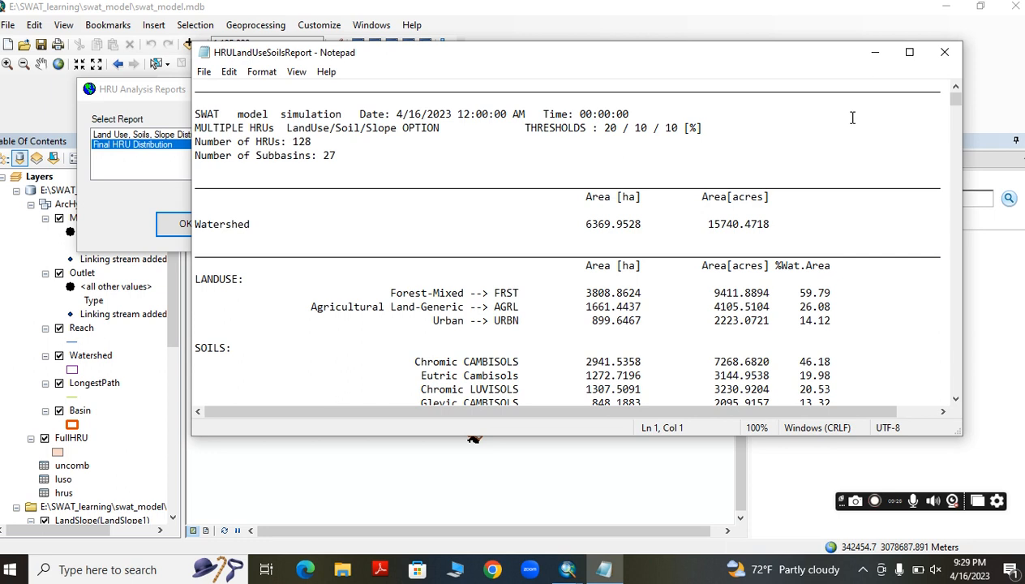
{"action": "left_click", "coordinate": [944, 52]}
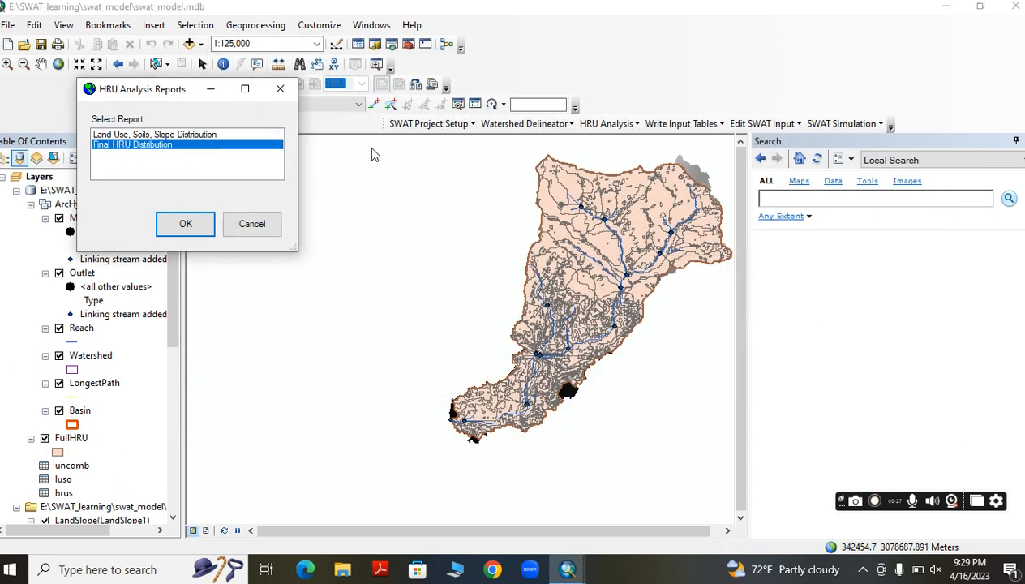
{"action": "left_click", "coordinate": [281, 90]}
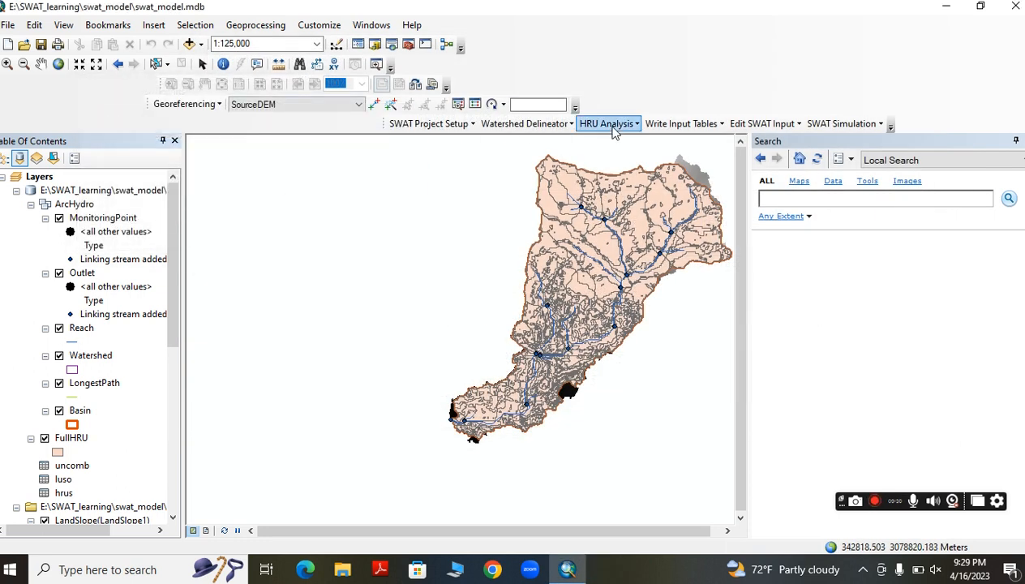
- Start the weather stations definition and apply WGEN_user as the monthly weather generator locations table
{"action": "left_click", "coordinate": [679, 124]}
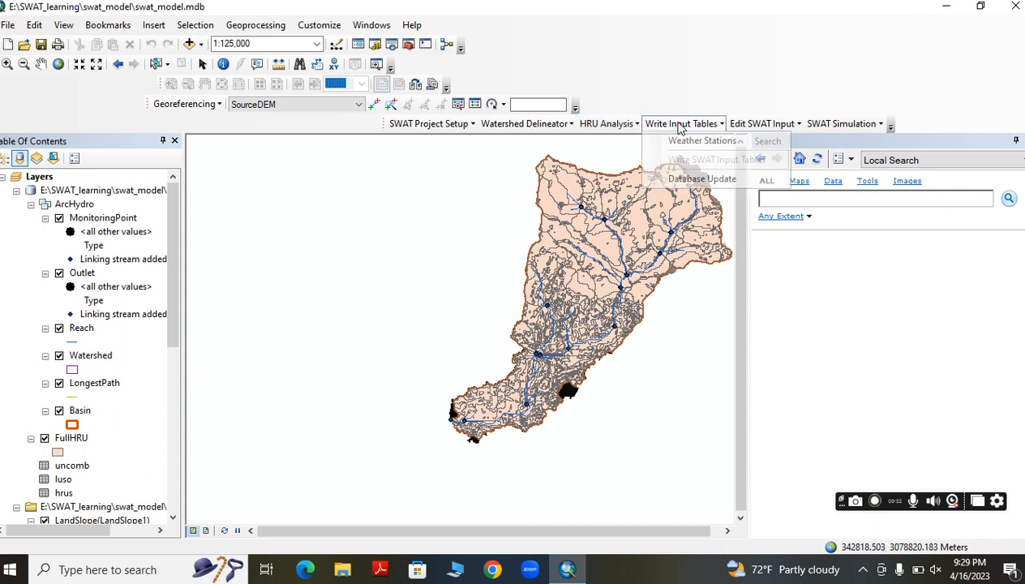
{"action": "left_click", "coordinate": [681, 142]}
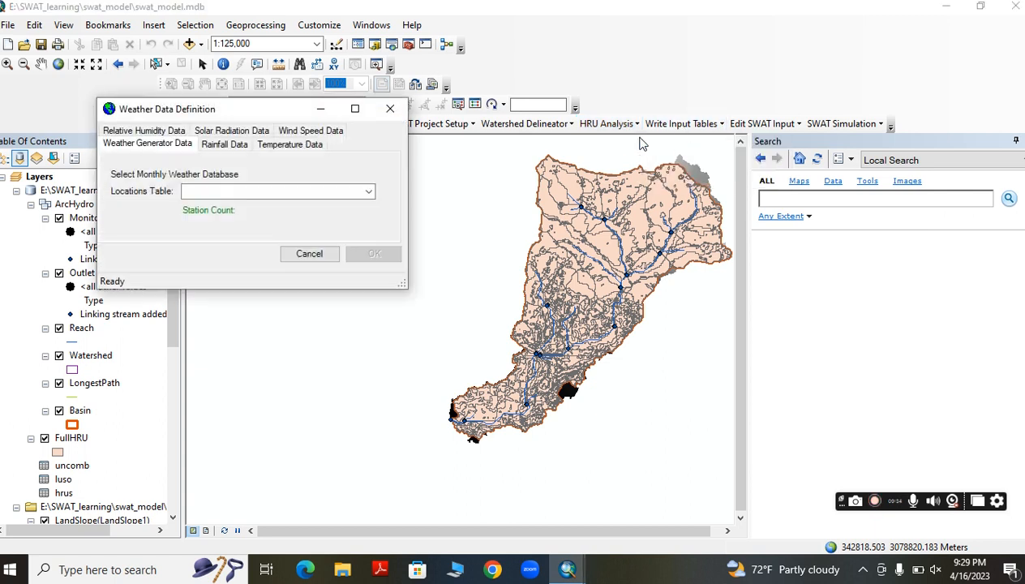
{"action": "left_click", "coordinate": [369, 191]}
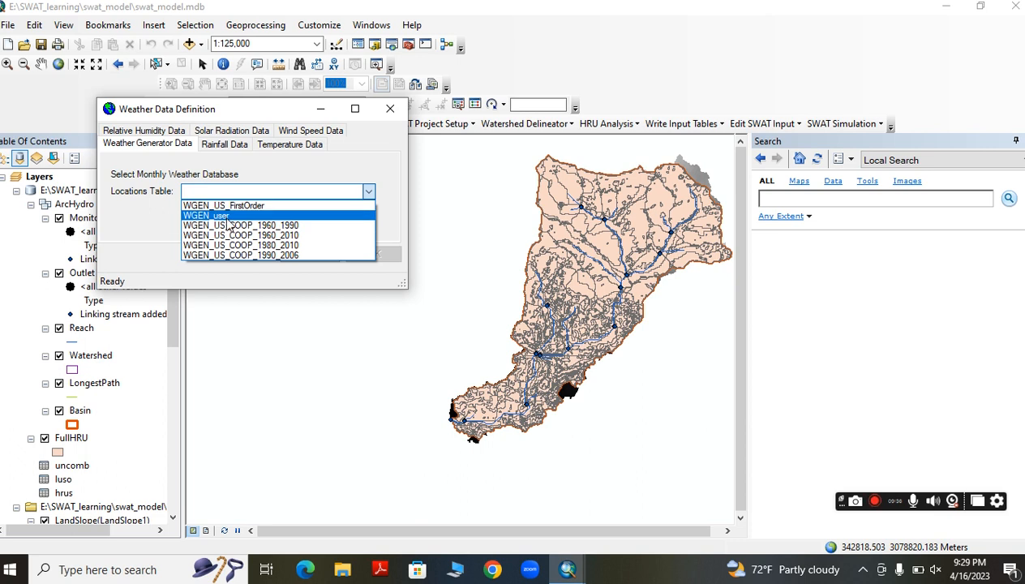
{"action": "left_click", "coordinate": [228, 216]}
{"action": "left_click", "coordinate": [369, 253]}
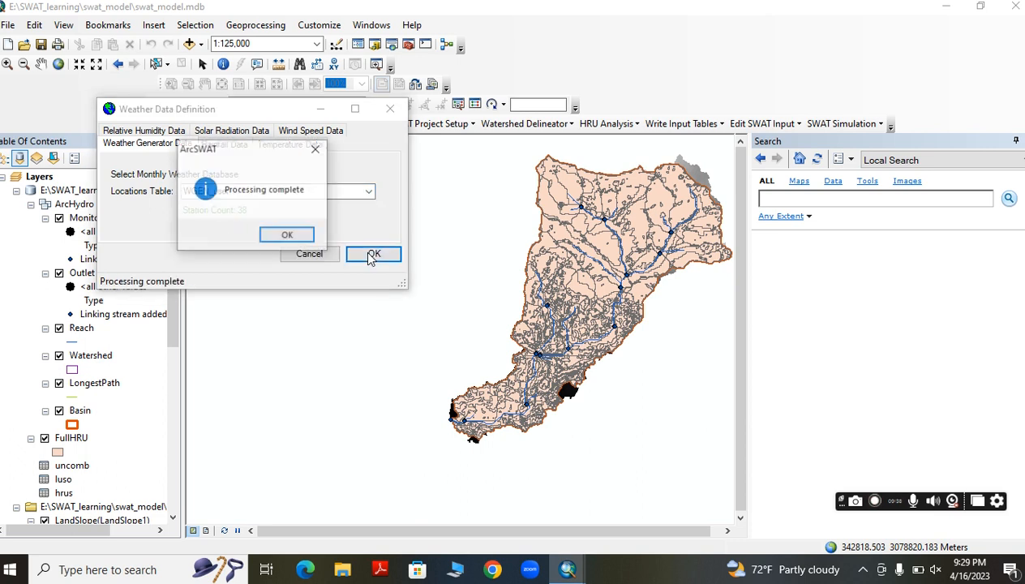
{"action": "left_click", "coordinate": [299, 241]}
- Set the rainfall data source to Raingages with a Daily precipitation timestep
{"action": "left_click", "coordinate": [223, 149]}
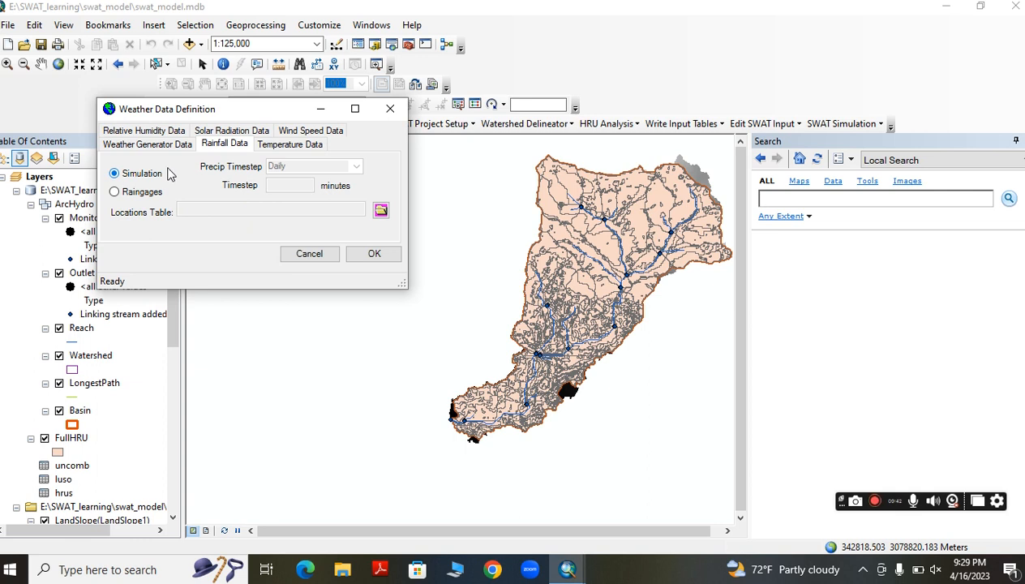
{"action": "left_click", "coordinate": [116, 193]}
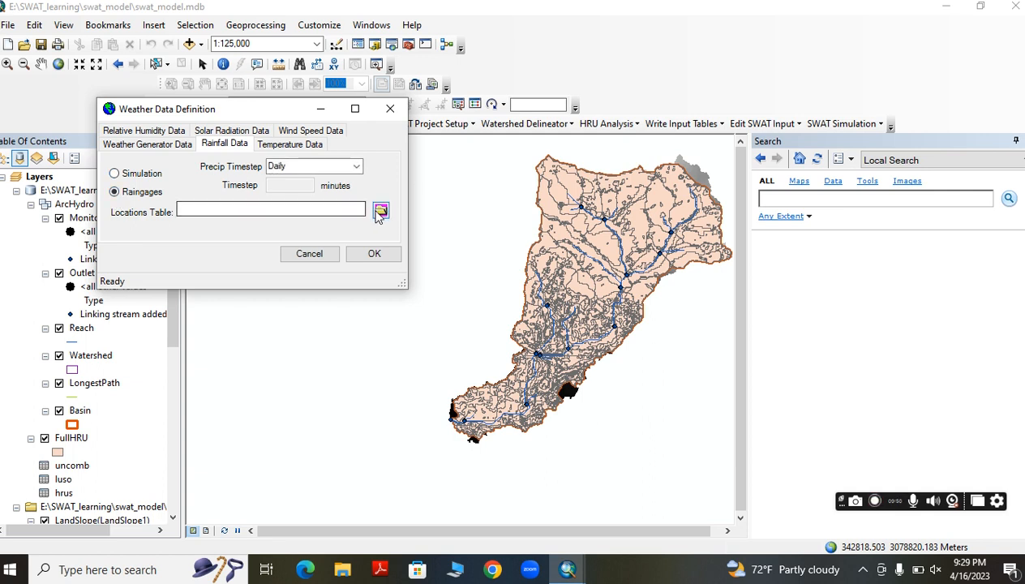
{"action": "left_click", "coordinate": [356, 167]}
{"action": "left_click", "coordinate": [357, 167]}
{"action": "left_click", "coordinate": [356, 175]}
- Load Pcp_location from E:\SWAT_learning\Inputdata\weather_data as the rain gage locations table and process the rainfall data
{"action": "left_click", "coordinate": [380, 210]}
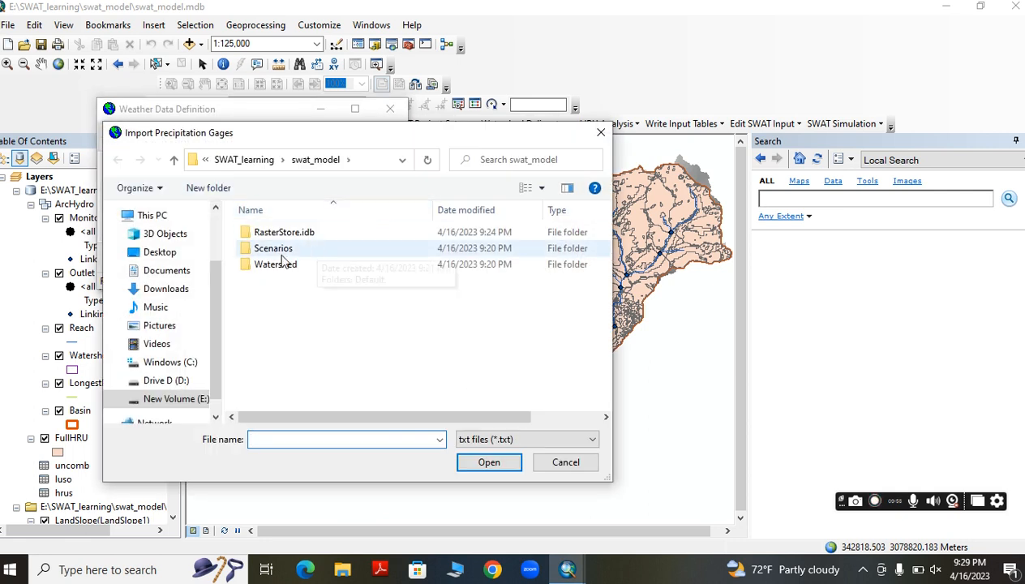
{"action": "left_click", "coordinate": [182, 403]}
{"action": "double_click", "coordinate": [302, 296]}
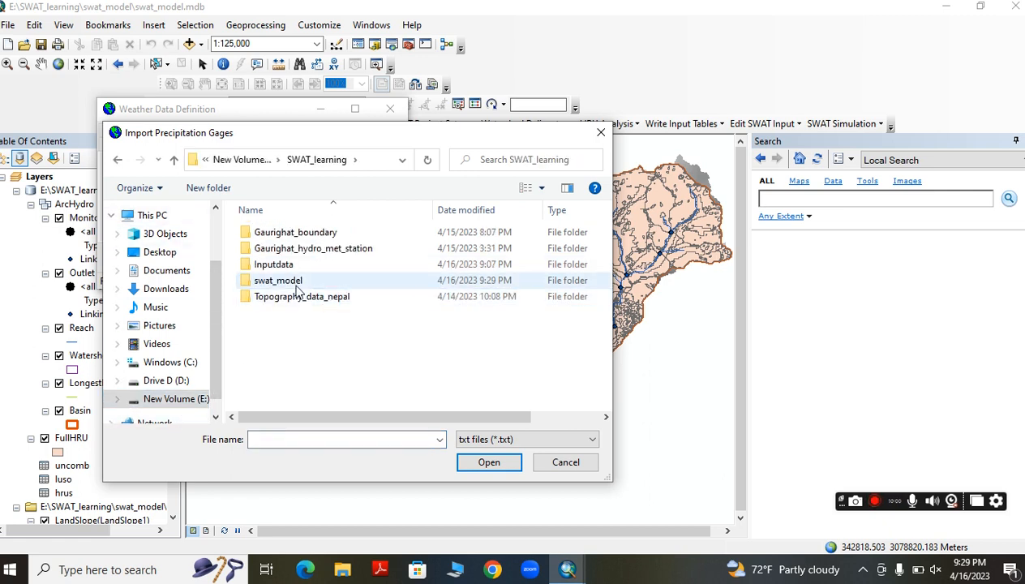
{"action": "double_click", "coordinate": [292, 264]}
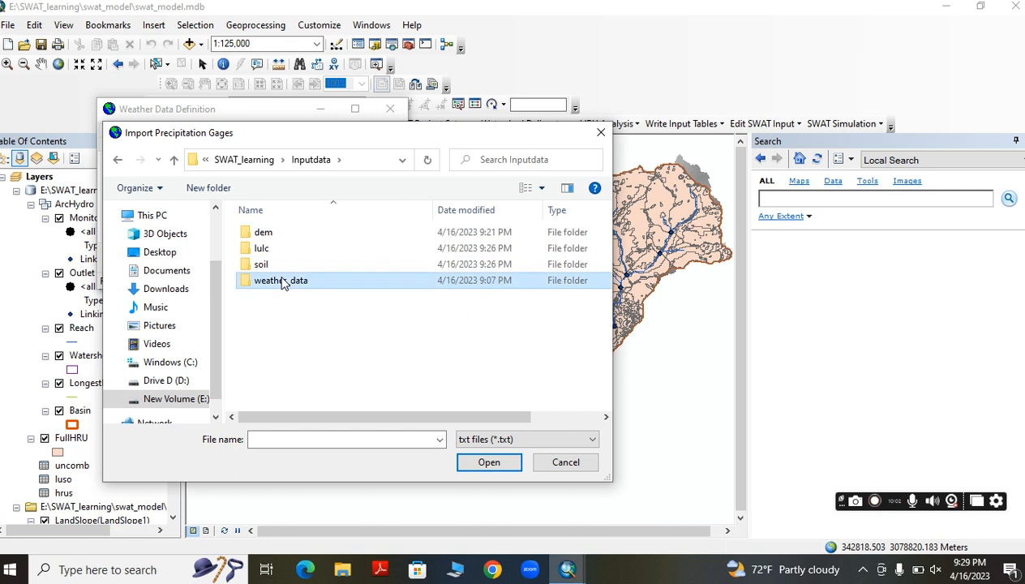
{"action": "double_click", "coordinate": [286, 280]}
{"action": "left_click", "coordinate": [285, 237]}
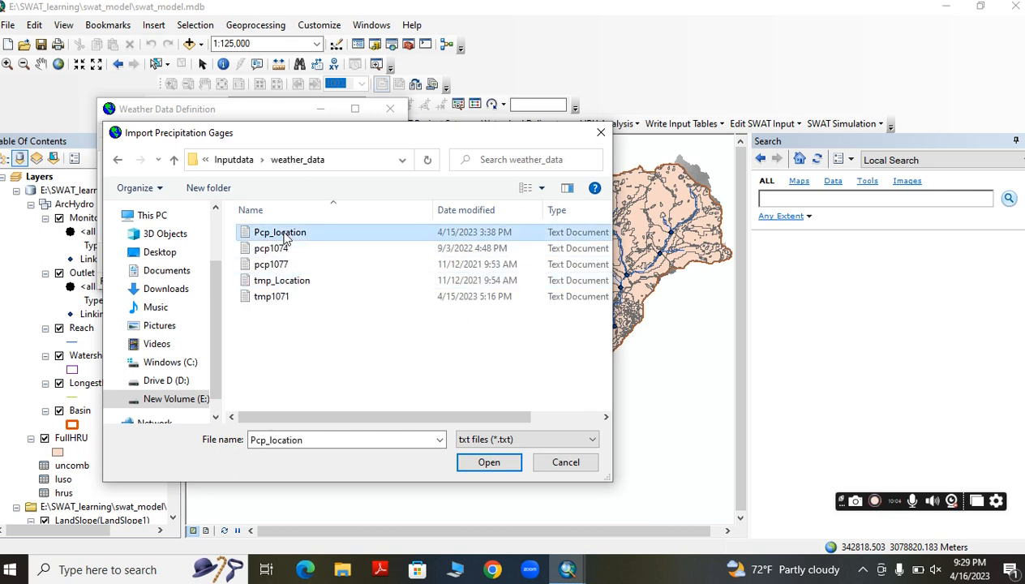
{"action": "left_click", "coordinate": [484, 463]}
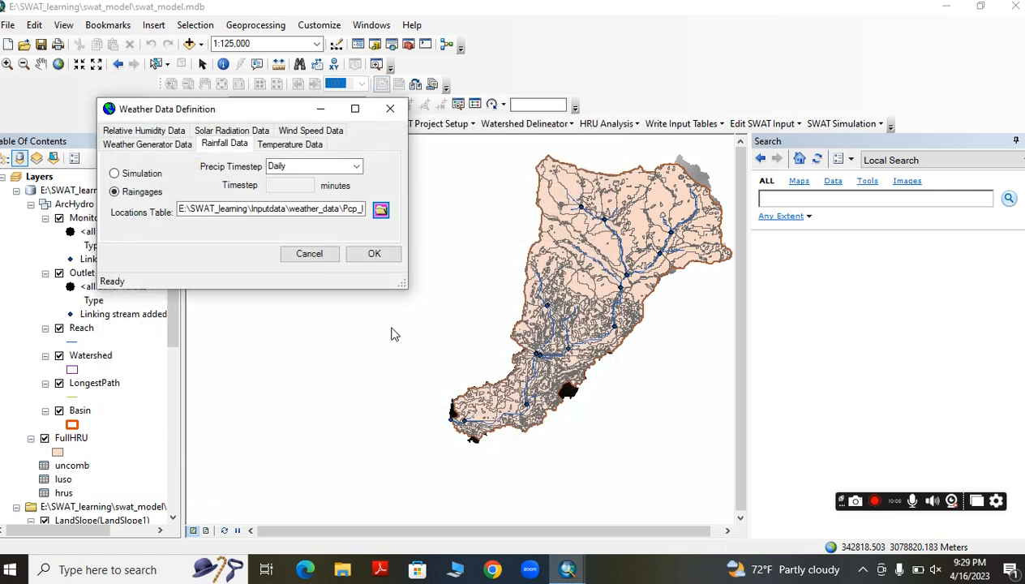
{"action": "left_click", "coordinate": [375, 254]}
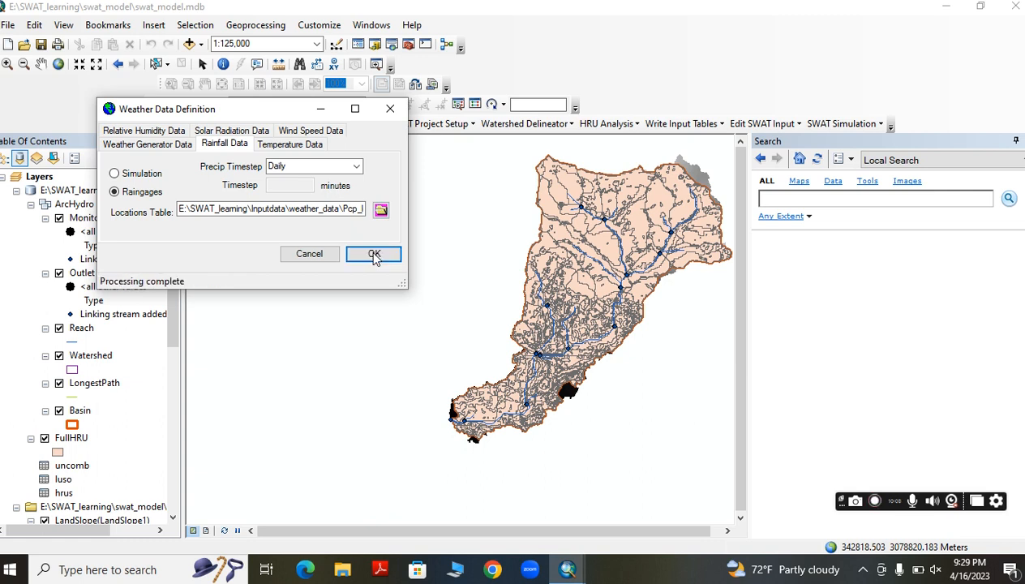
{"action": "left_click", "coordinate": [303, 237]}
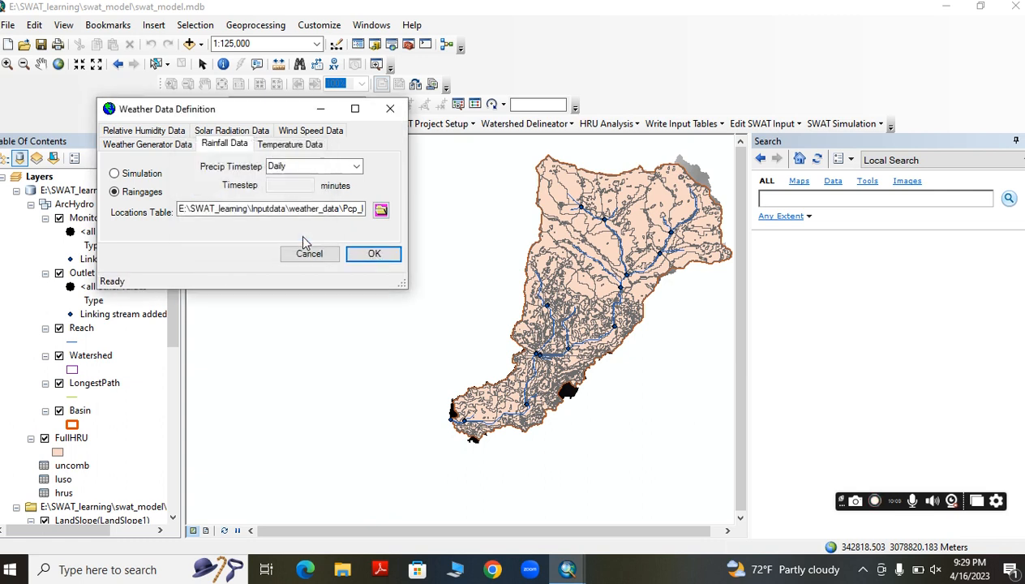
- Set the temperature data source to Simulation and process it
{"action": "left_click", "coordinate": [291, 143]}
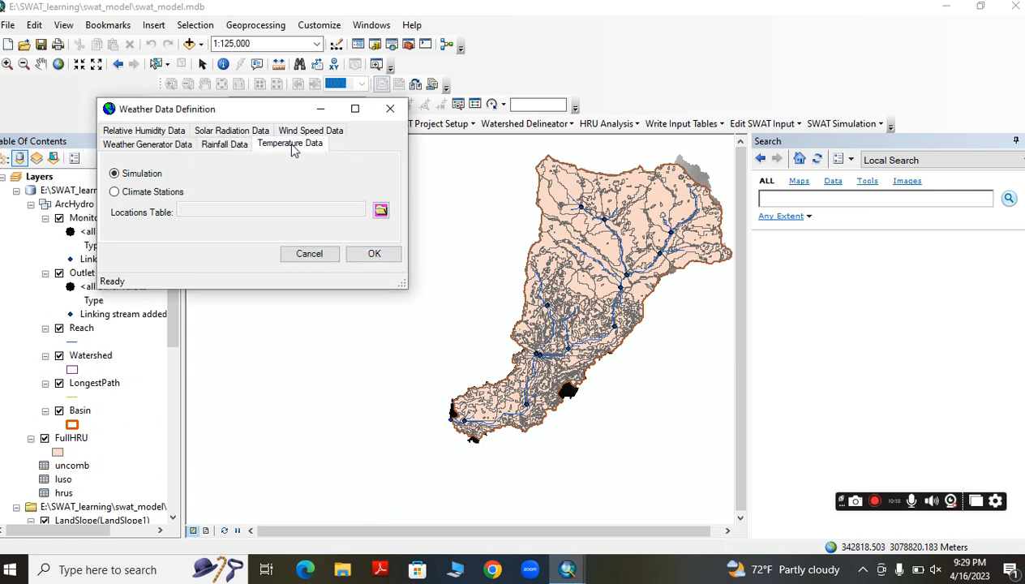
{"action": "left_click", "coordinate": [114, 192]}
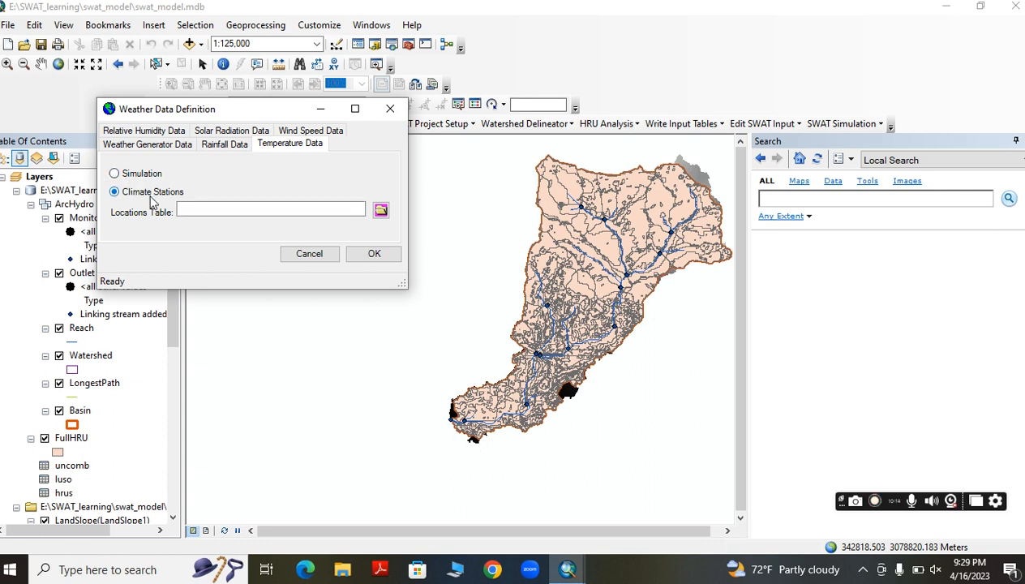
{"action": "left_click", "coordinate": [117, 175]}
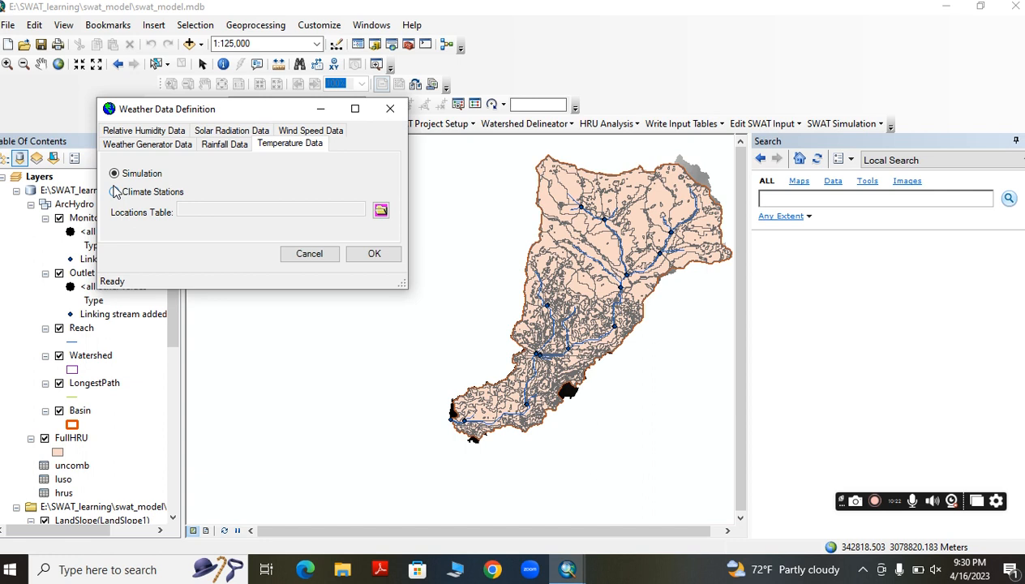
{"action": "left_click", "coordinate": [374, 253]}
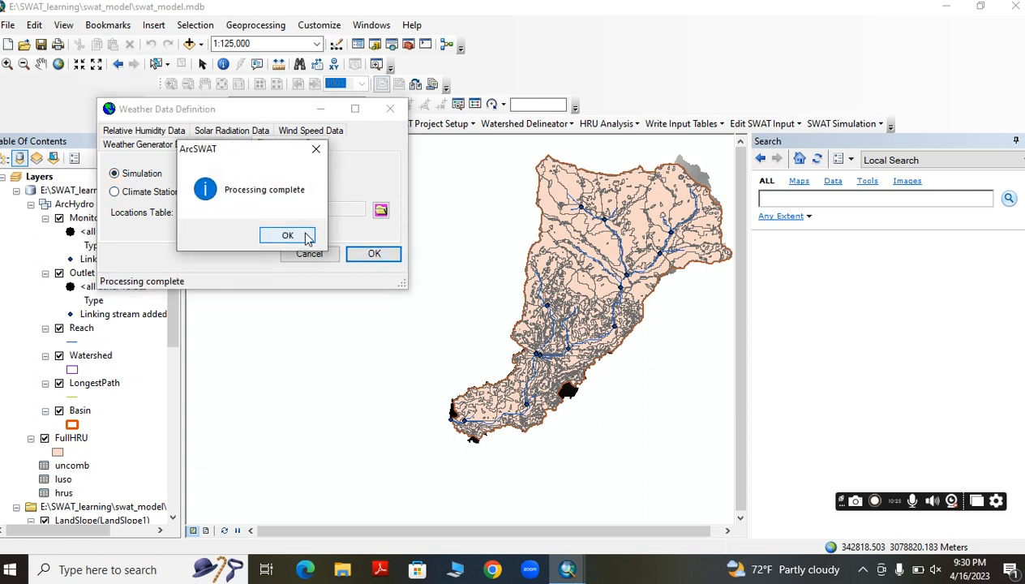
{"action": "left_click", "coordinate": [305, 235]}
- Process the wind speed data and the solar radiation data with the Simulation option
{"action": "left_click", "coordinate": [309, 132]}
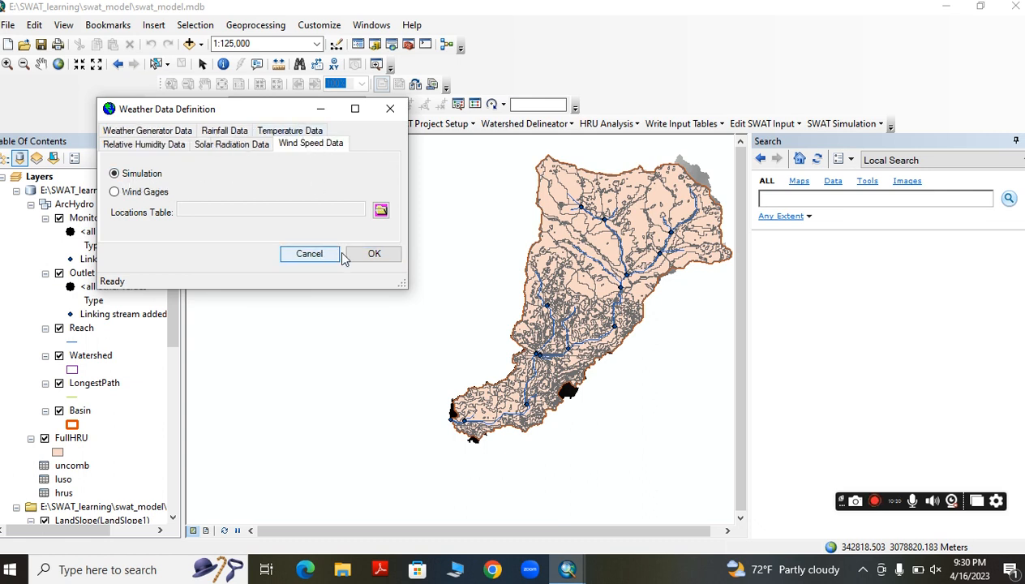
{"action": "left_click", "coordinate": [374, 253]}
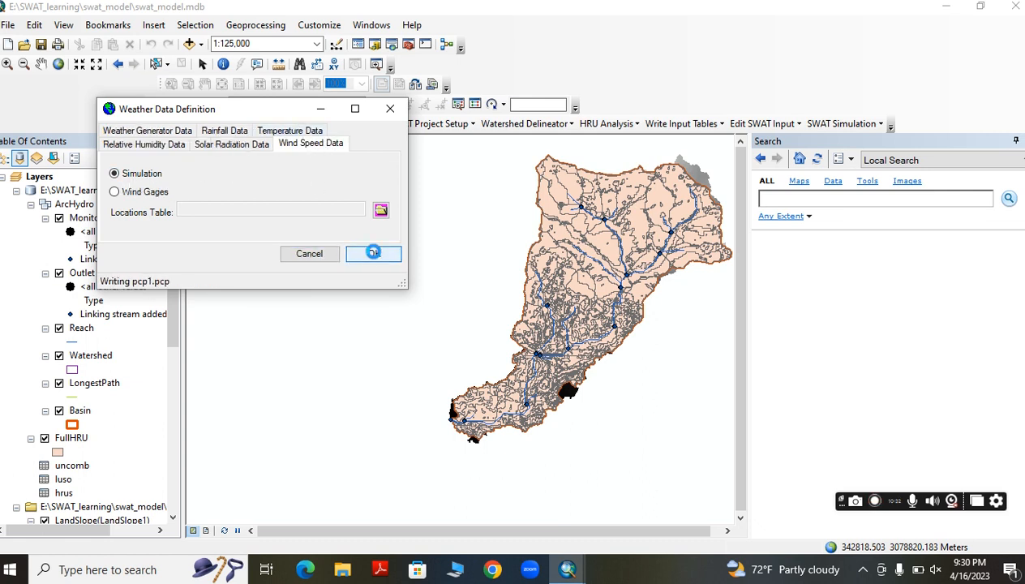
{"action": "left_click", "coordinate": [310, 235]}
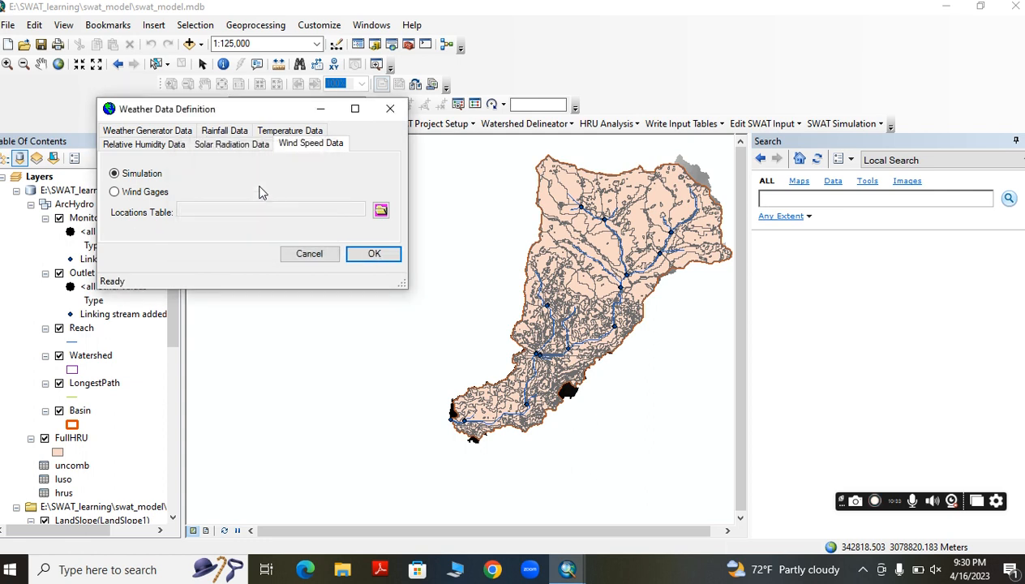
{"action": "left_click", "coordinate": [229, 148]}
{"action": "left_click", "coordinate": [373, 254]}
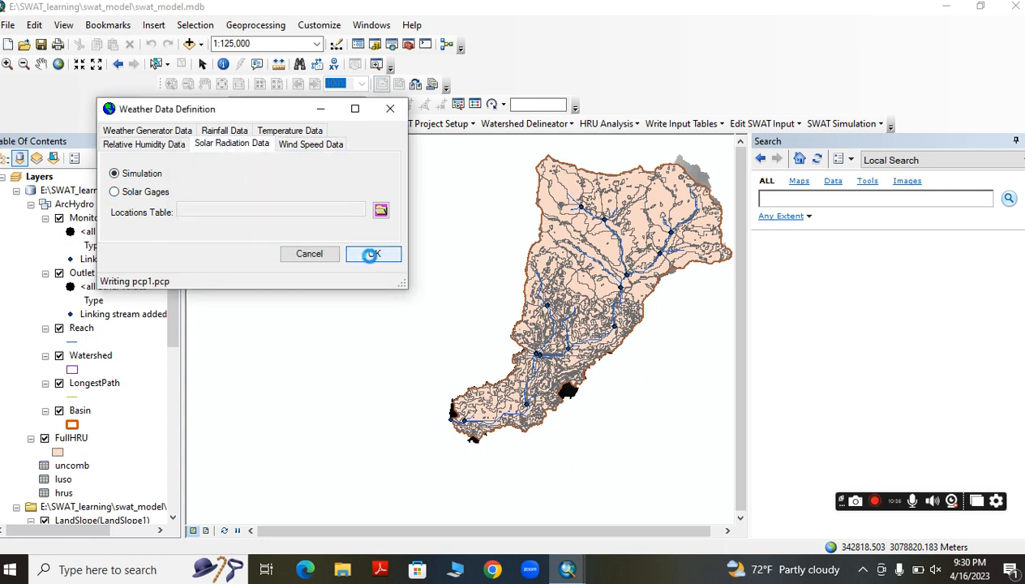
{"action": "left_click", "coordinate": [309, 236]}
- Process the relative humidity data with the Simulation option and close the weather data definition
{"action": "left_click", "coordinate": [143, 145]}
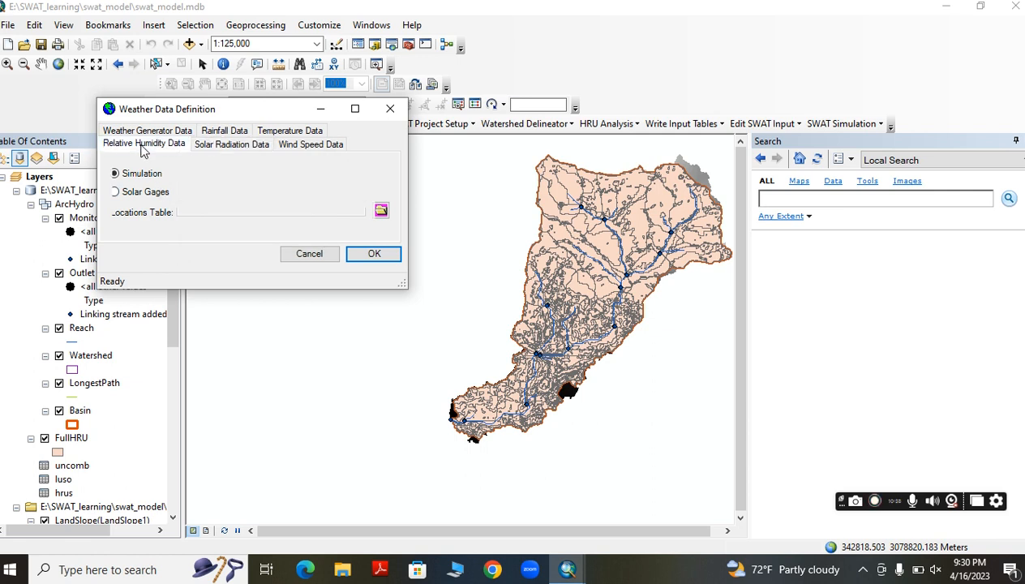
{"action": "left_click", "coordinate": [373, 255]}
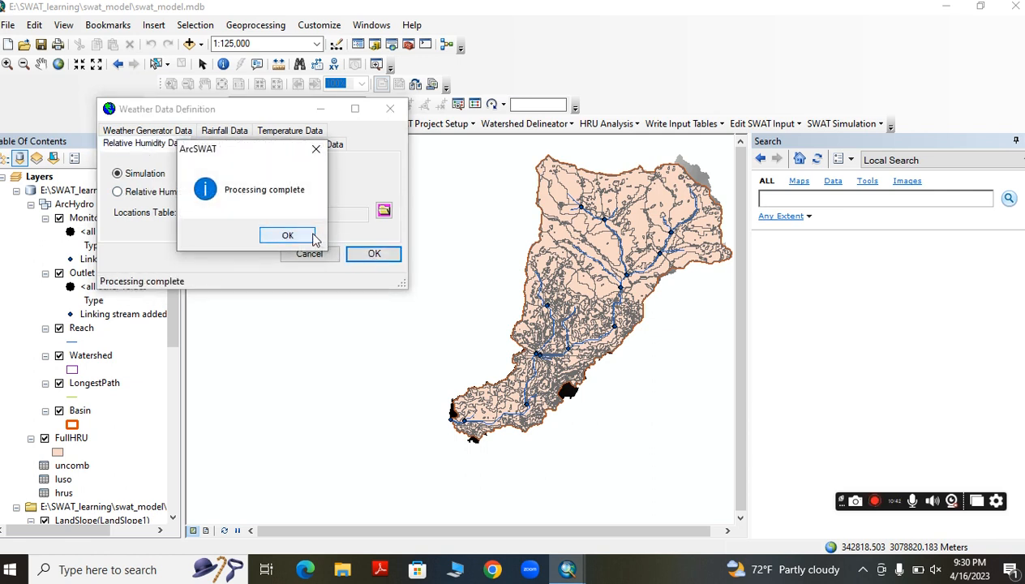
{"action": "left_click", "coordinate": [312, 235]}
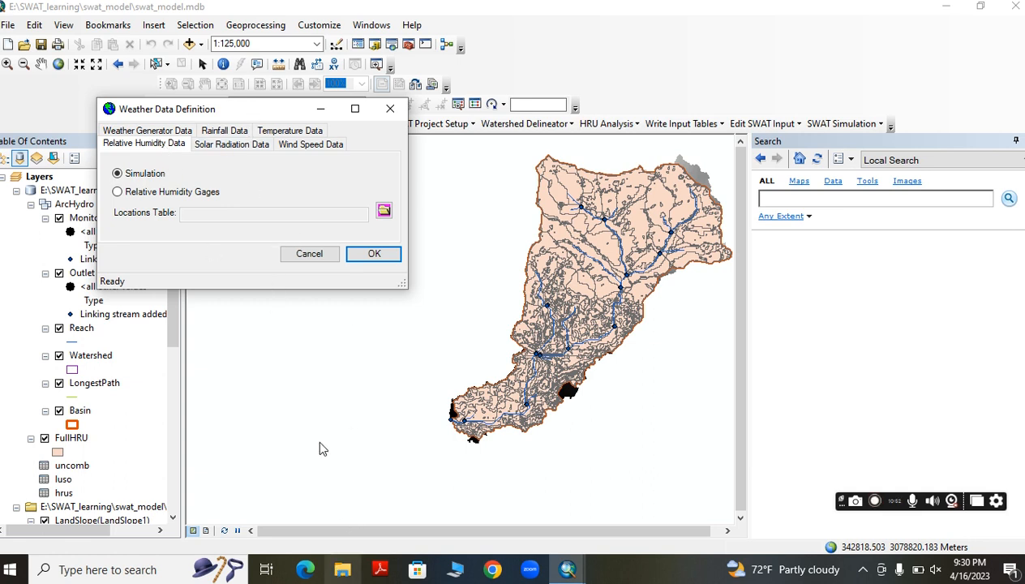
{"action": "left_click", "coordinate": [309, 254]}
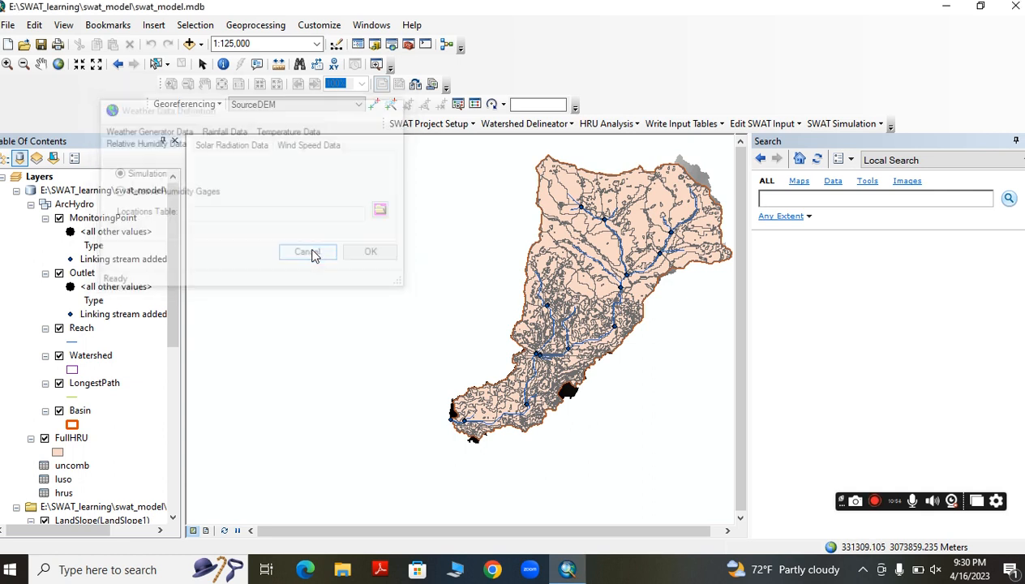
- Switch to File Explorer and open the Example2 folder in C:\SWAT\ArcSWAT\Databases to view the sample input files
{"action": "left_click", "coordinate": [341, 569]}
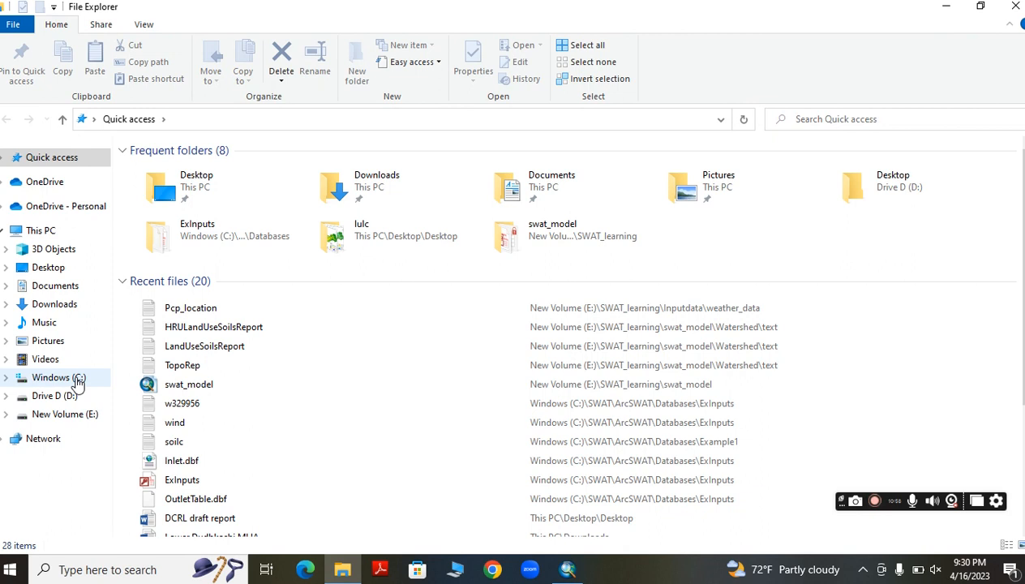
{"action": "left_click", "coordinate": [79, 381]}
{"action": "left_click", "coordinate": [156, 251]}
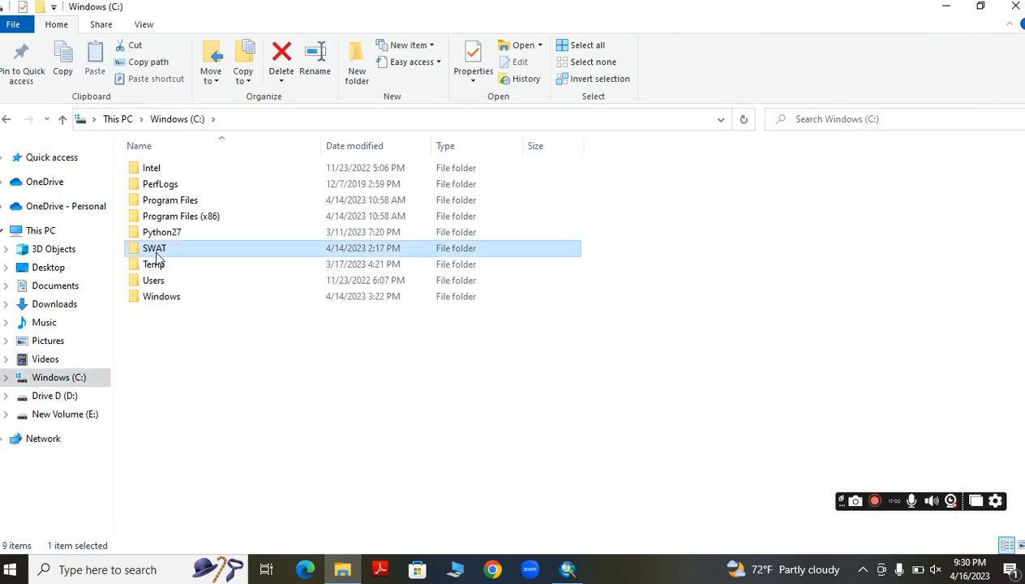
{"action": "double_click", "coordinate": [156, 251]}
{"action": "double_click", "coordinate": [168, 172]}
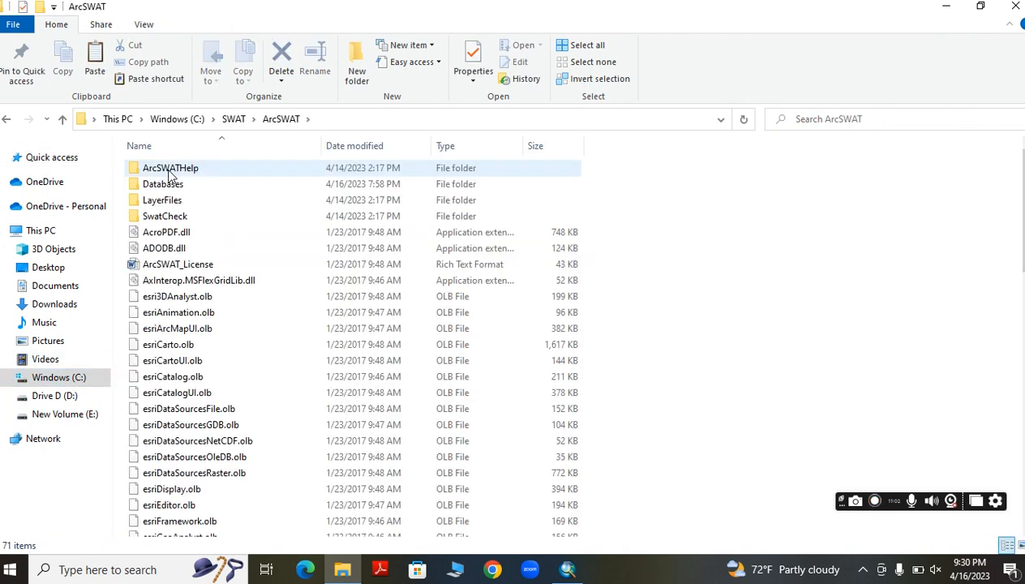
{"action": "double_click", "coordinate": [166, 184]}
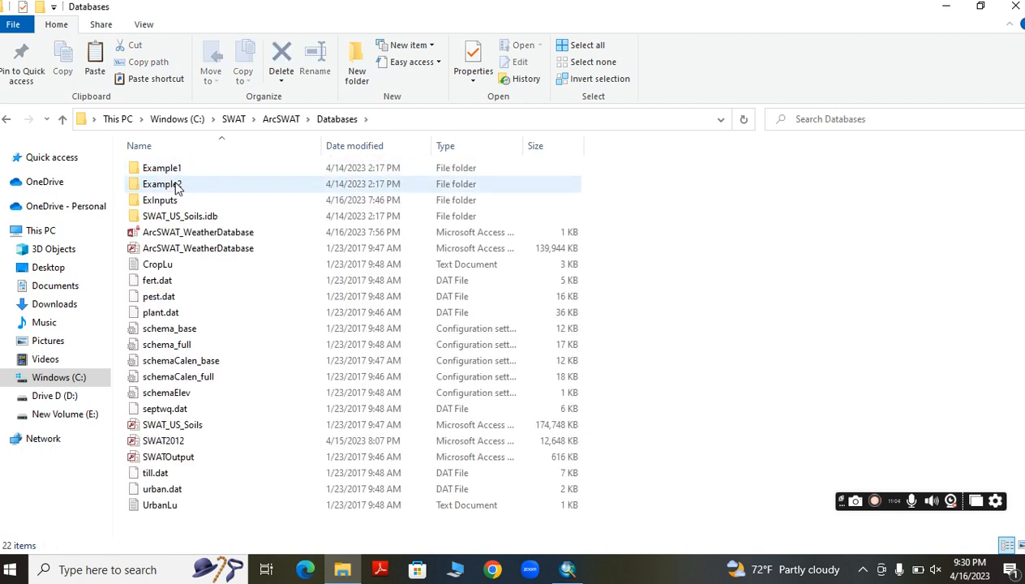
{"action": "double_click", "coordinate": [173, 185]}
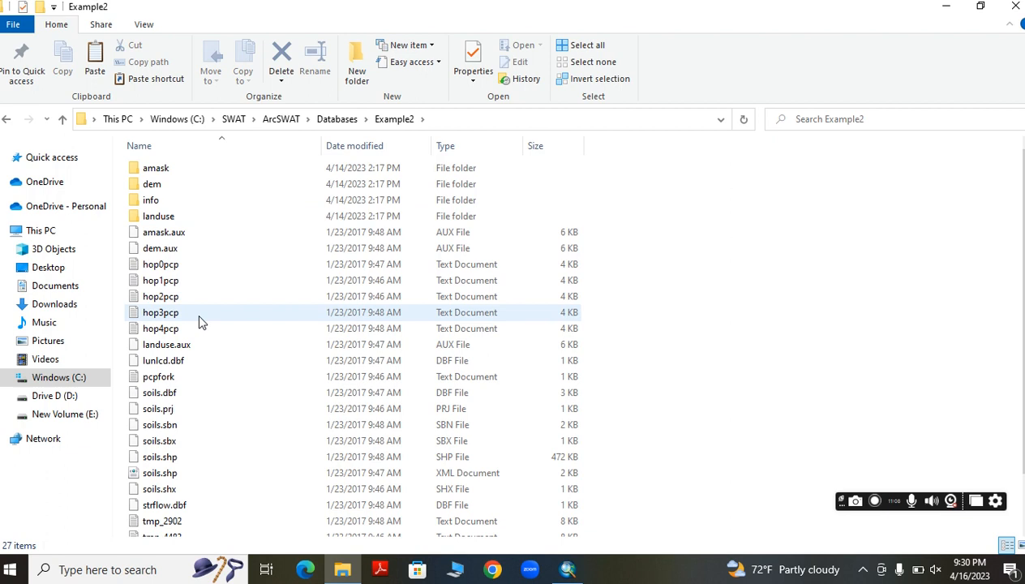
- Look through the sample input files in the Example2 folder and the Example1 folder under Databases
{"action": "scroll", "coordinate": [204, 334], "scroll_direction": "down", "scroll_amount": 2}
{"action": "scroll", "coordinate": [213, 354], "scroll_direction": "up", "scroll_amount": 2}
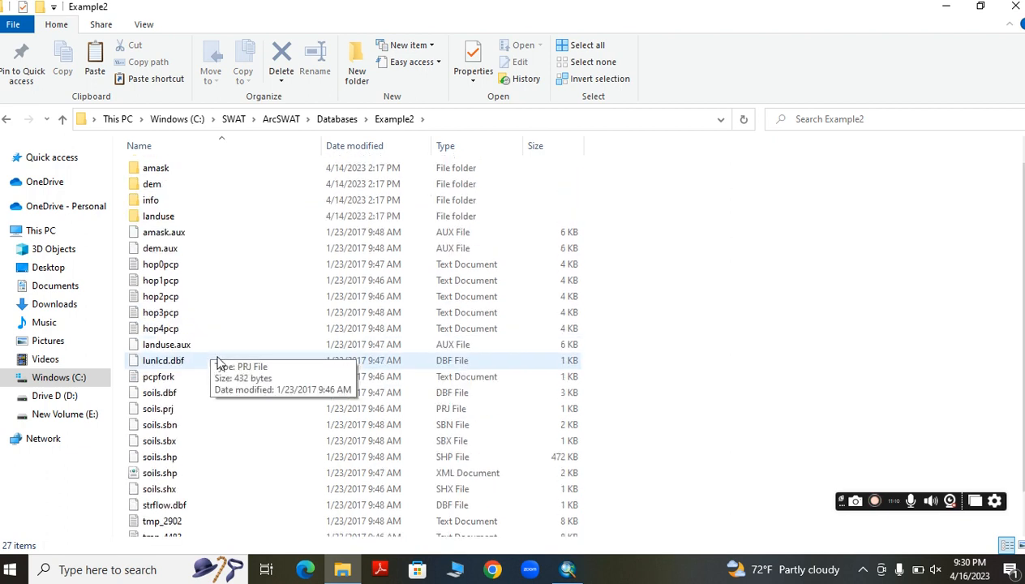
{"action": "left_click", "coordinate": [63, 120]}
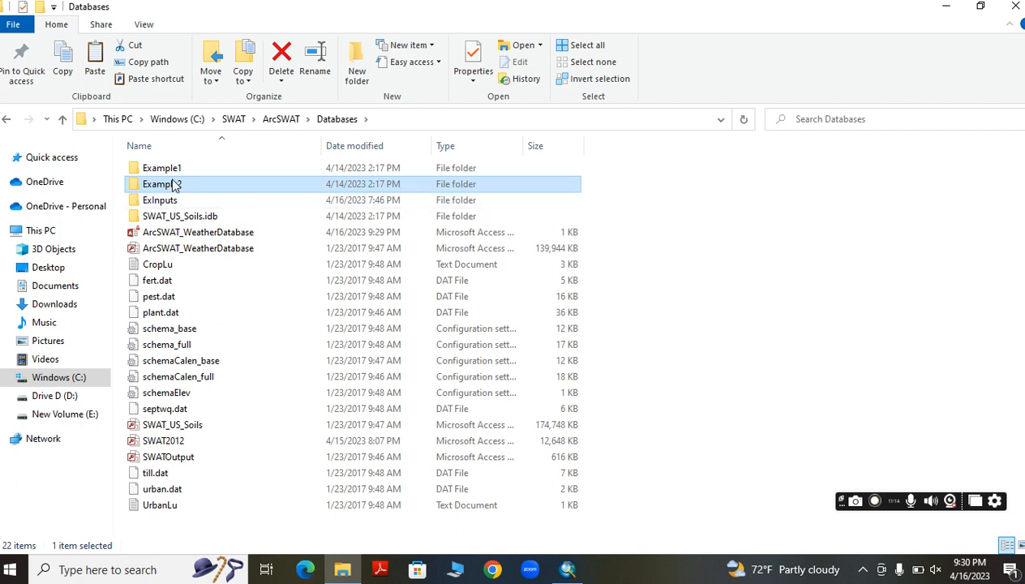
{"action": "double_click", "coordinate": [167, 169]}
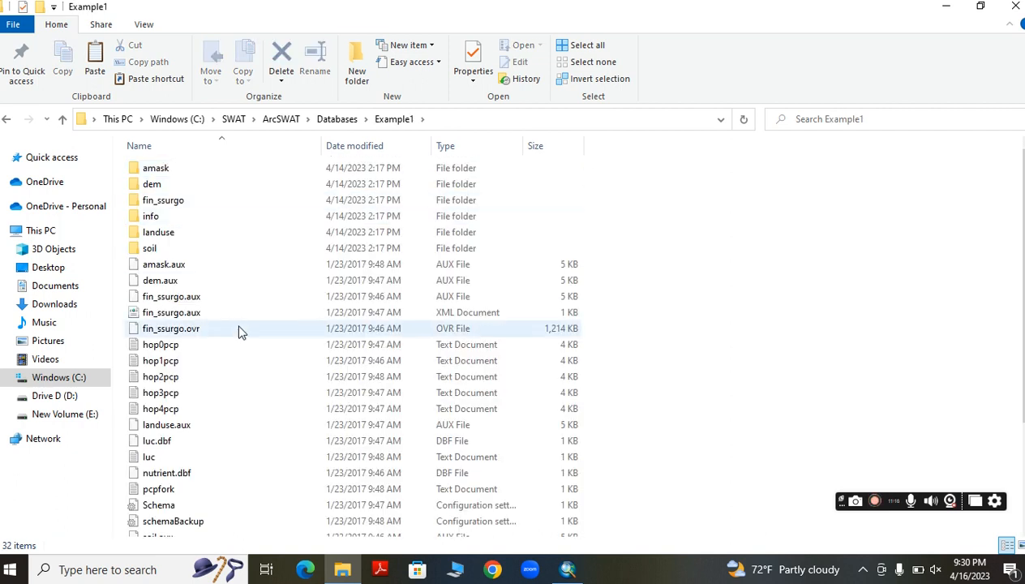
{"action": "scroll", "coordinate": [240, 331], "scroll_direction": "down", "scroll_amount": 3}
{"action": "scroll", "coordinate": [246, 355], "scroll_direction": "up", "scroll_amount": 3}
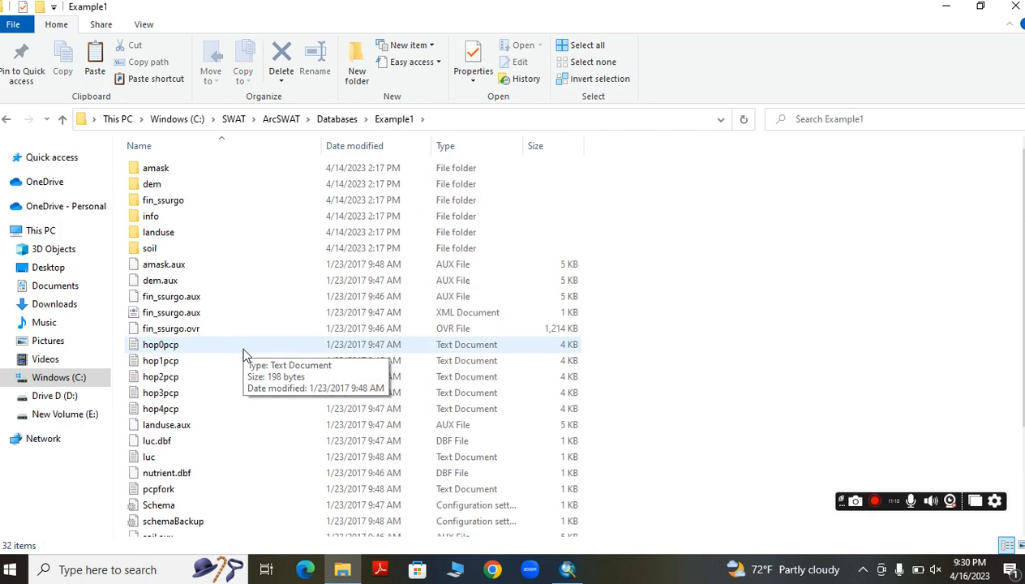
- Open the ExInputs folder and view the wind station list and the w329956 wind data file in Notepad
{"action": "left_click", "coordinate": [63, 120]}
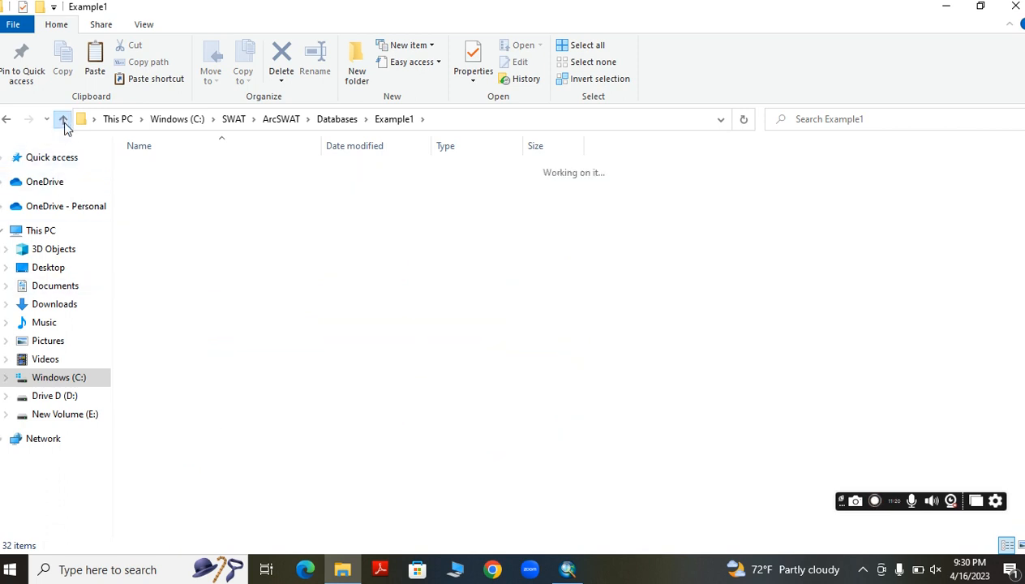
{"action": "double_click", "coordinate": [154, 204]}
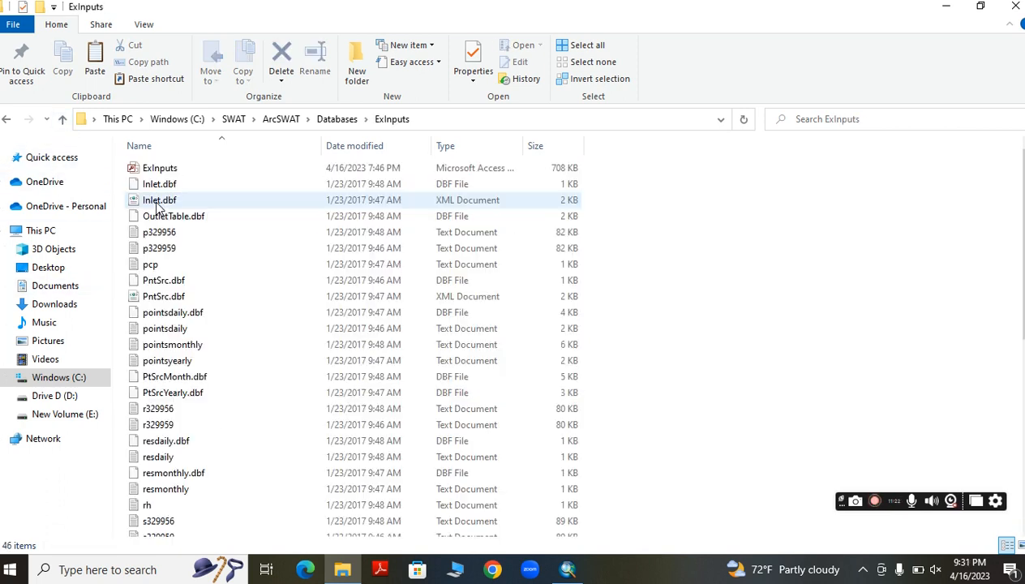
{"action": "scroll", "coordinate": [157, 208], "scroll_direction": "down", "scroll_amount": 7}
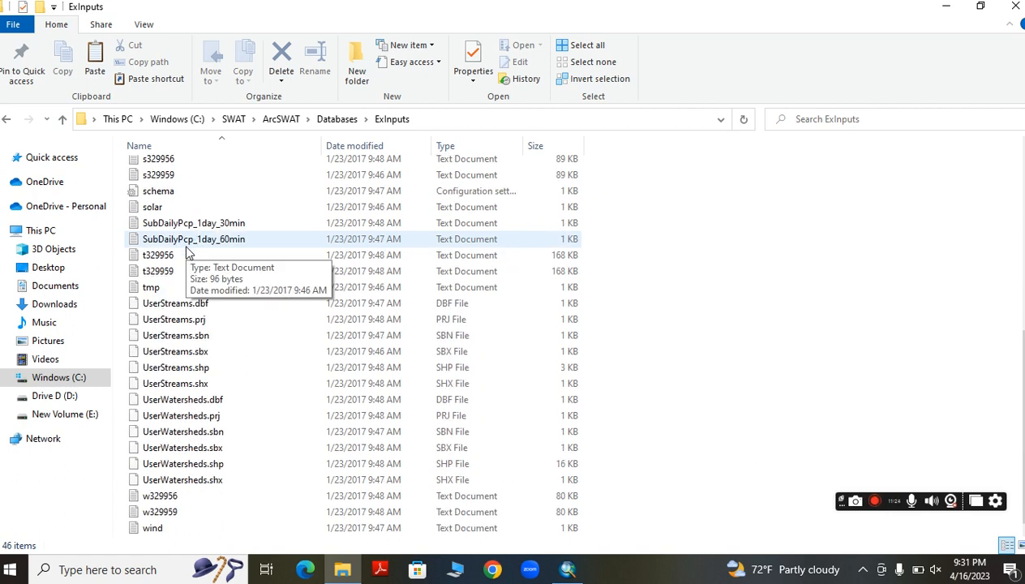
{"action": "left_click", "coordinate": [157, 530]}
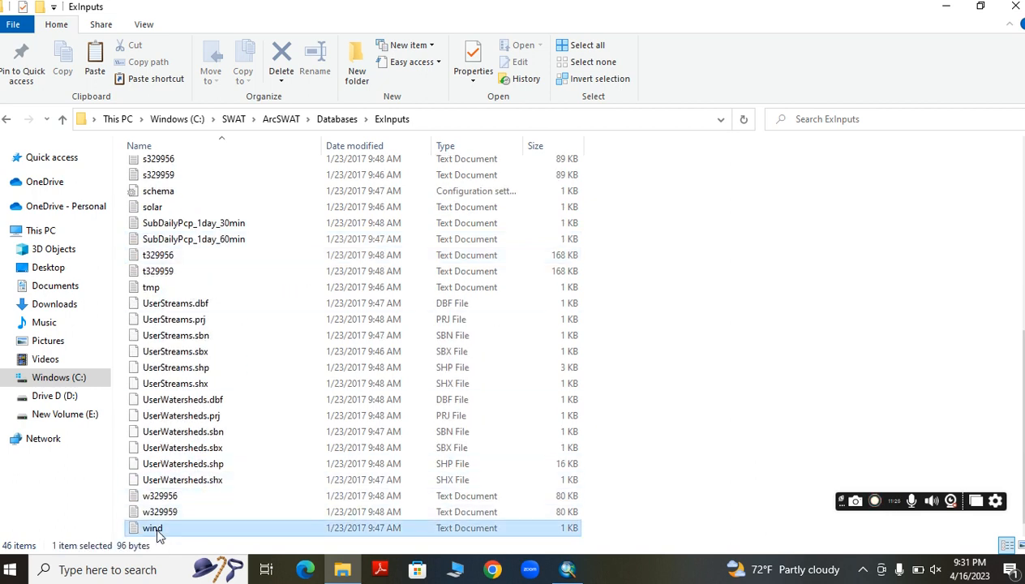
{"action": "double_click", "coordinate": [156, 530]}
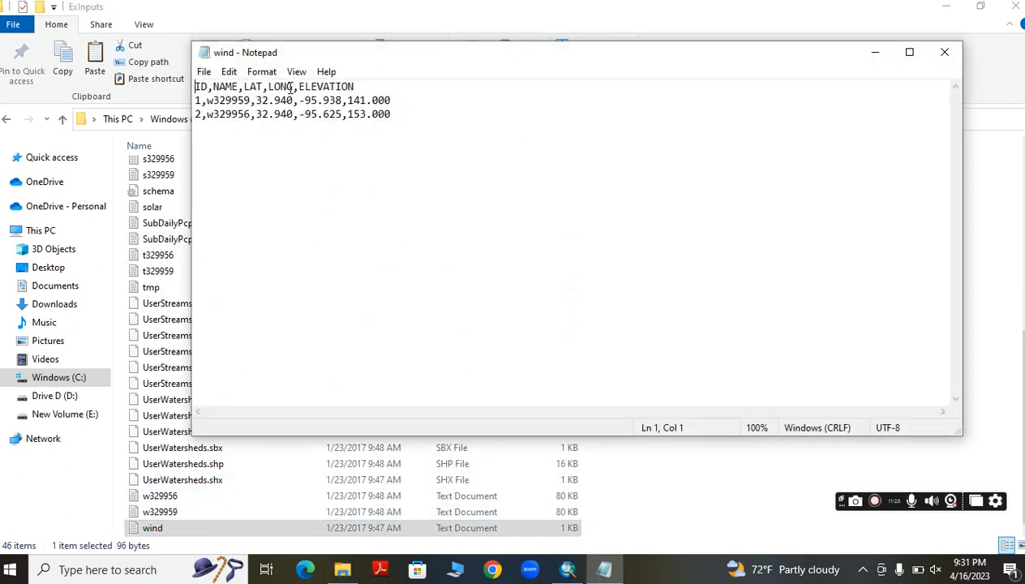
{"action": "left_click", "coordinate": [945, 52]}
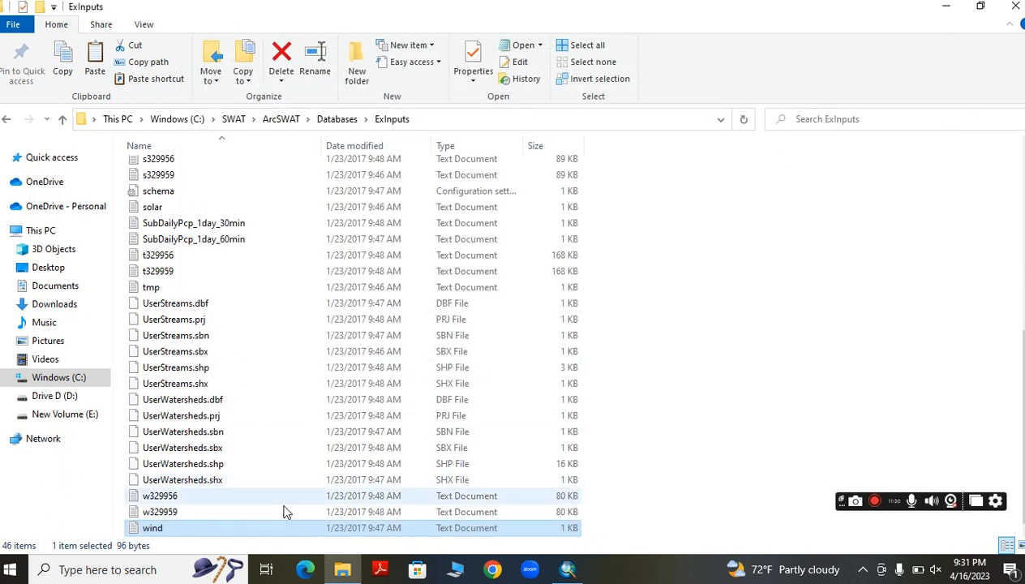
{"action": "double_click", "coordinate": [177, 498]}
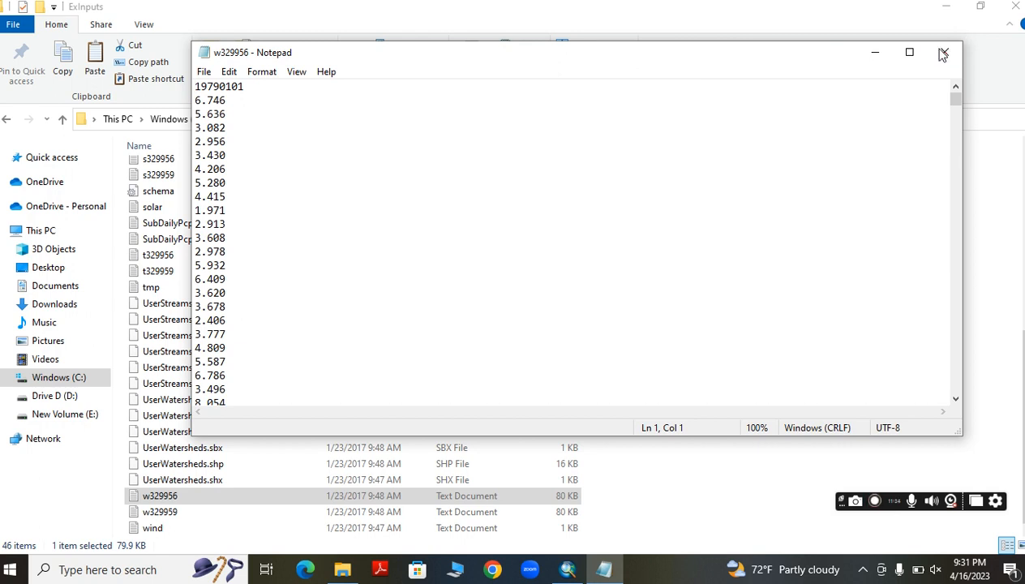
{"action": "left_click", "coordinate": [944, 52]}
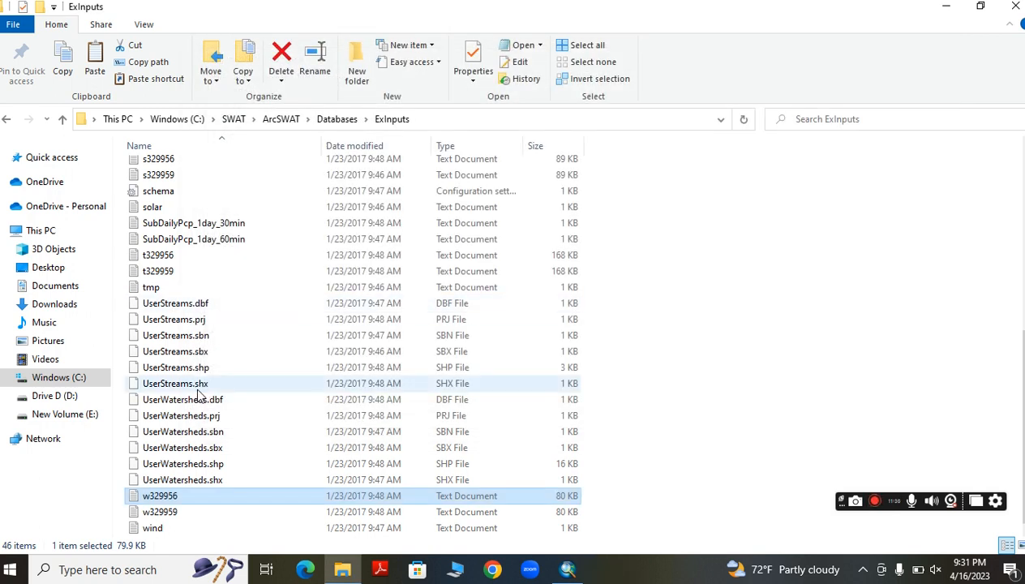
- View the rh and solar station list files in ExInputs, close them and return to the ArcSWAT folder
{"action": "scroll", "coordinate": [197, 393], "scroll_direction": "up", "scroll_amount": 3}
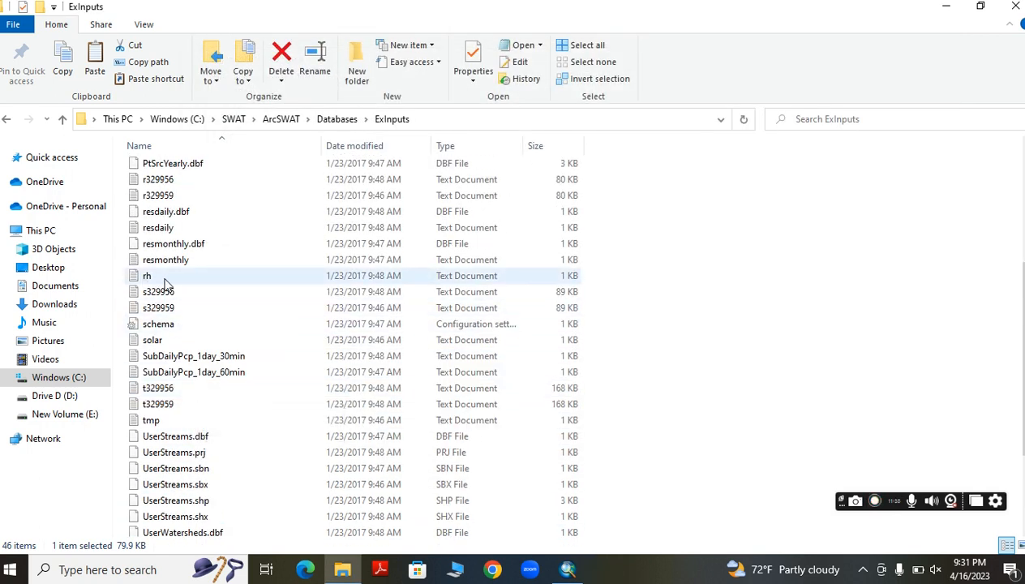
{"action": "left_click", "coordinate": [158, 282]}
{"action": "double_click", "coordinate": [158, 282]}
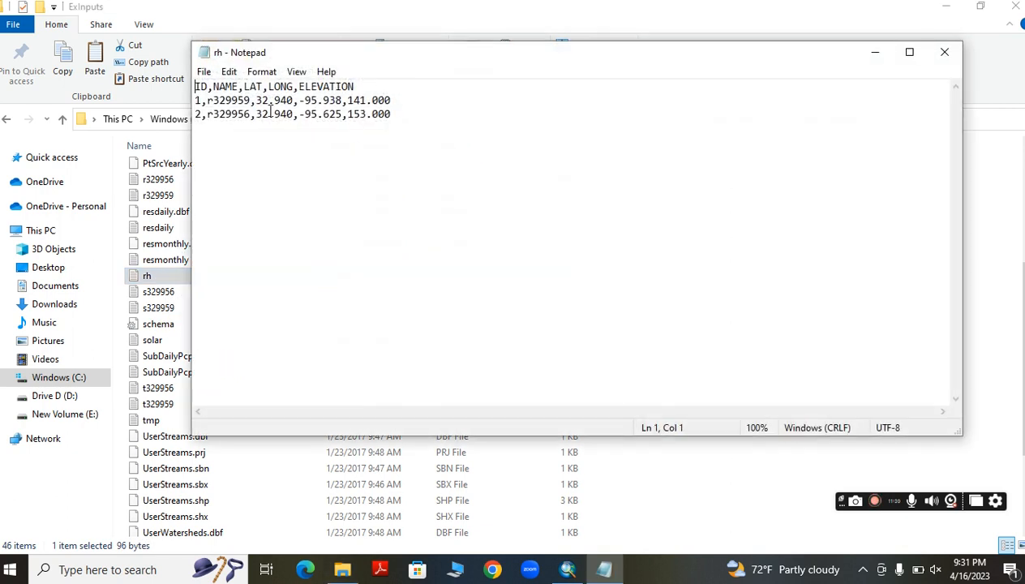
{"action": "left_click", "coordinate": [944, 52]}
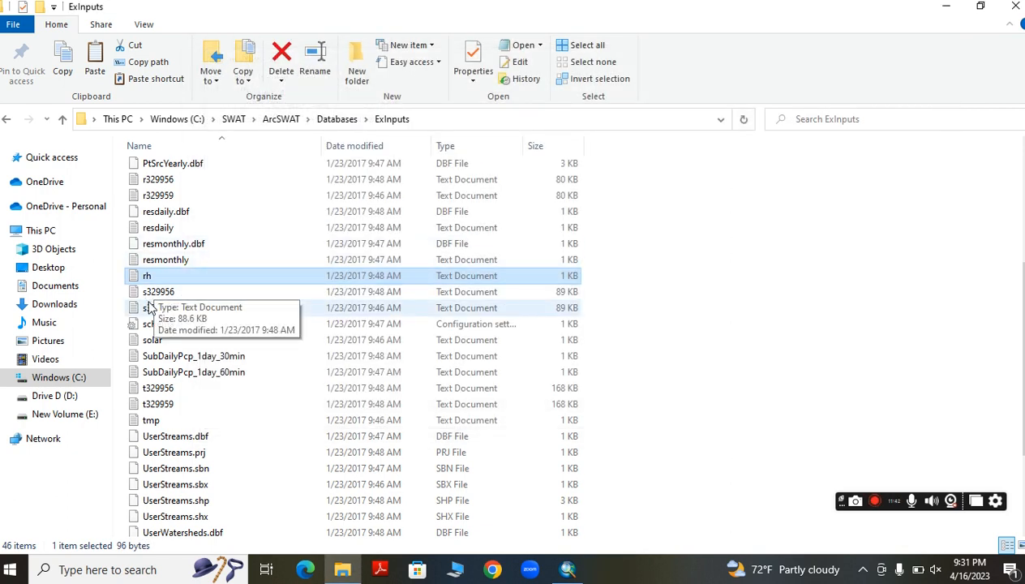
{"action": "double_click", "coordinate": [160, 341]}
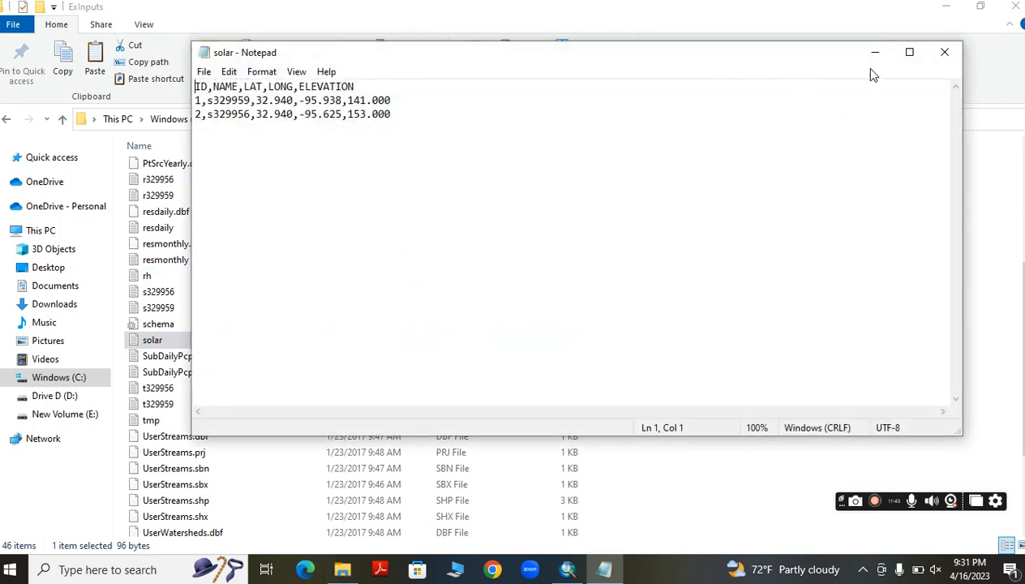
{"action": "left_click", "coordinate": [945, 52]}
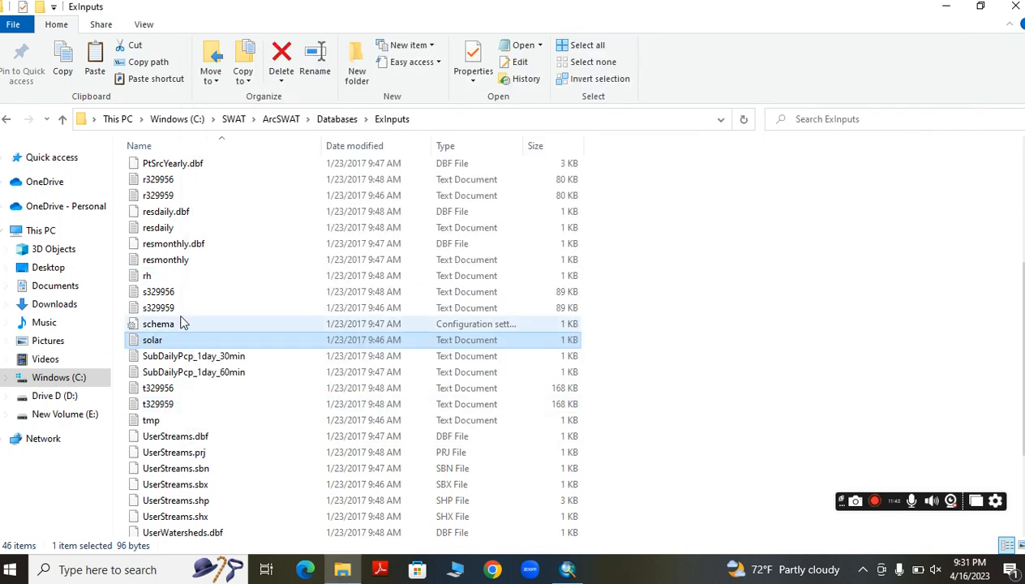
{"action": "scroll", "coordinate": [182, 322], "scroll_direction": "up", "scroll_amount": 5}
{"action": "left_click", "coordinate": [62, 120]}
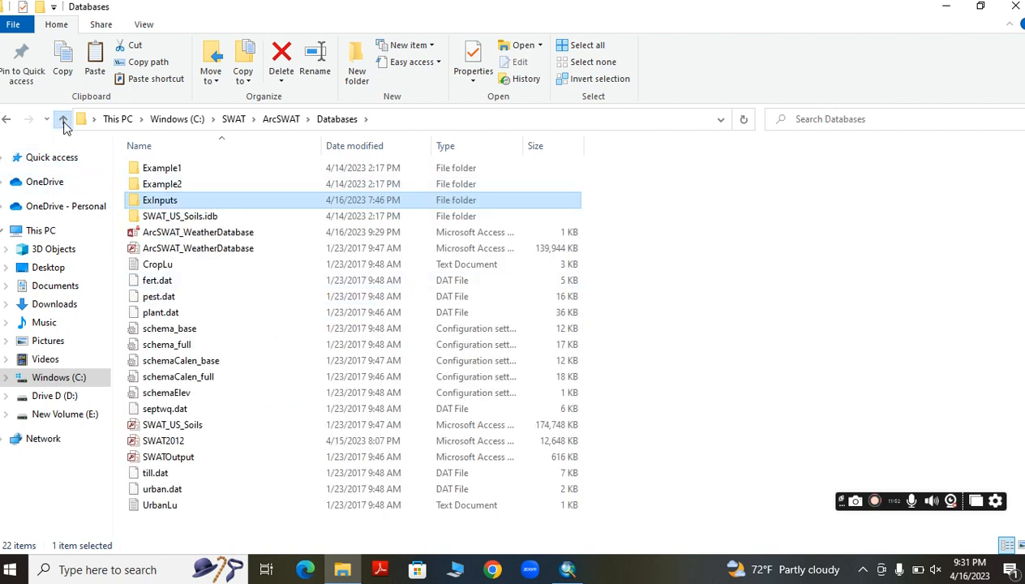
{"action": "left_click", "coordinate": [63, 119]}
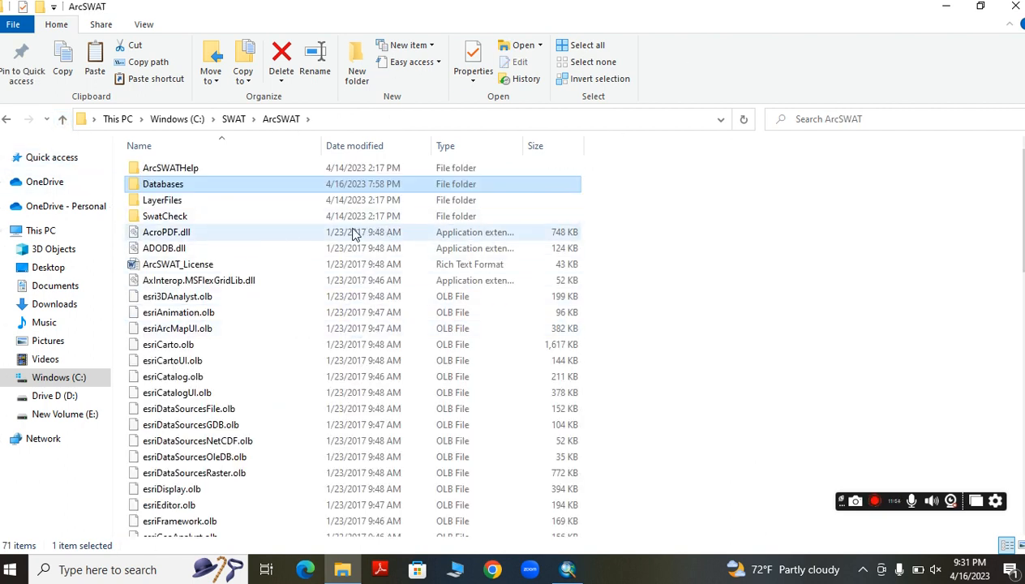
- Switch to Microsoft Edge, search the web for "global data for swat" and open the SWAT Global Data page
{"action": "left_click", "coordinate": [305, 570]}
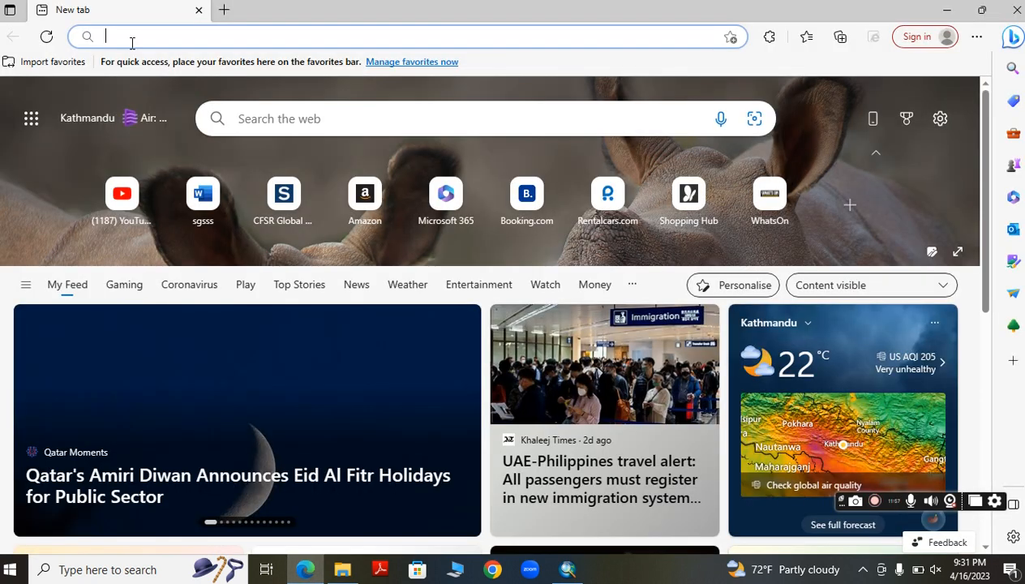
{"action": "left_click", "coordinate": [132, 39]}
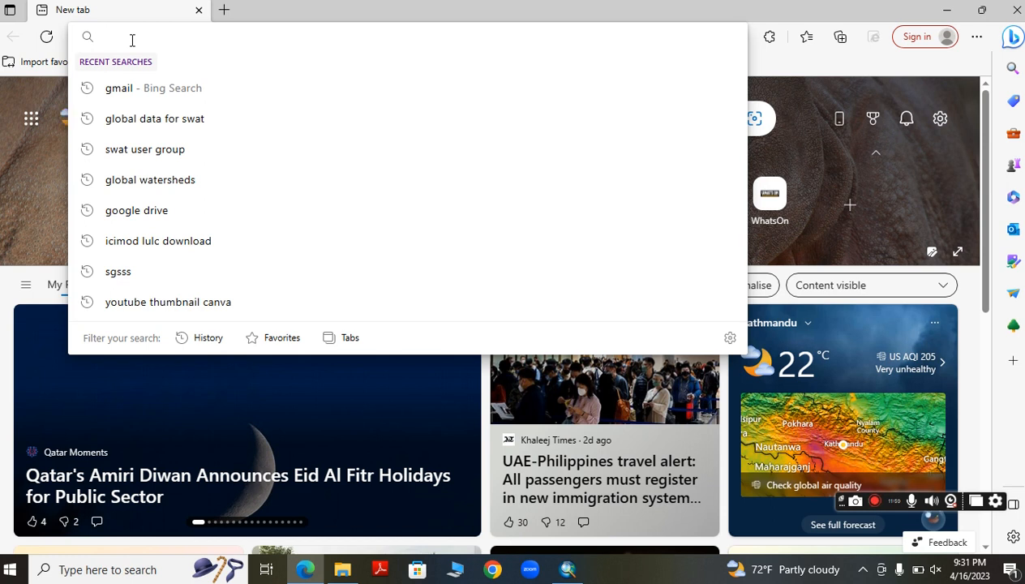
{"action": "type", "text": "global"}
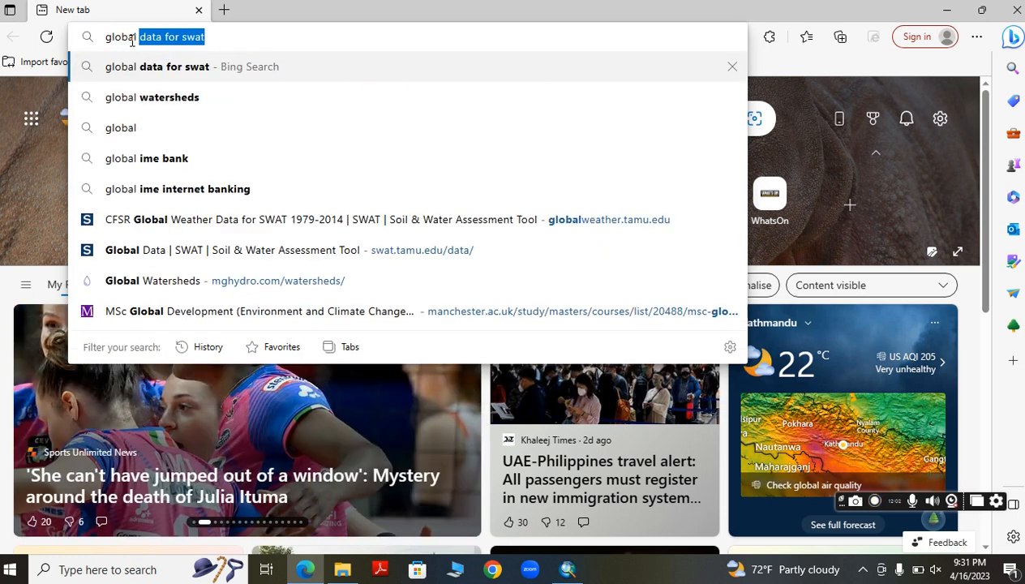
{"action": "type", "text": " data for "}
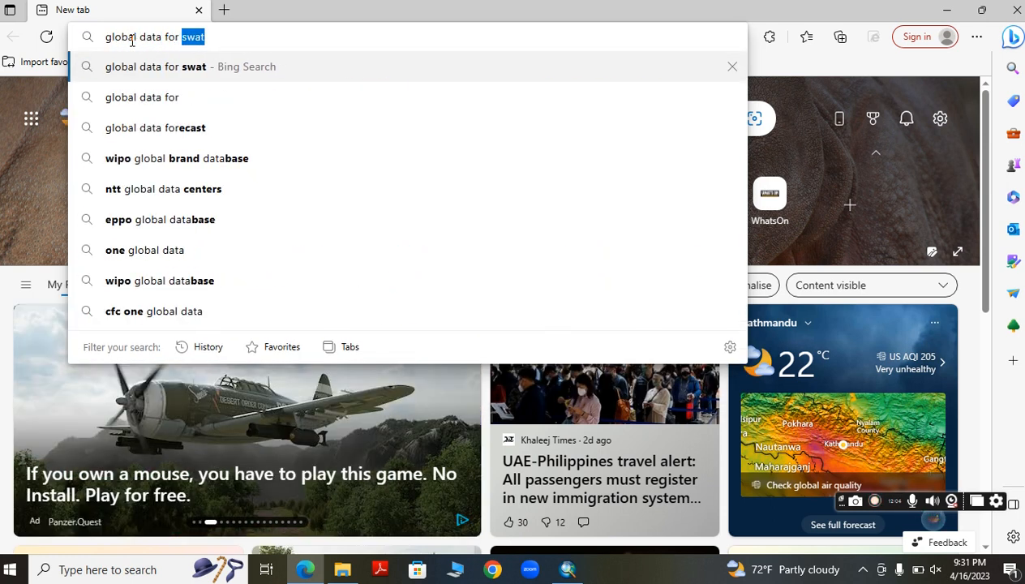
{"action": "type", "text": "swat"}
{"action": "key", "text": "Return"}
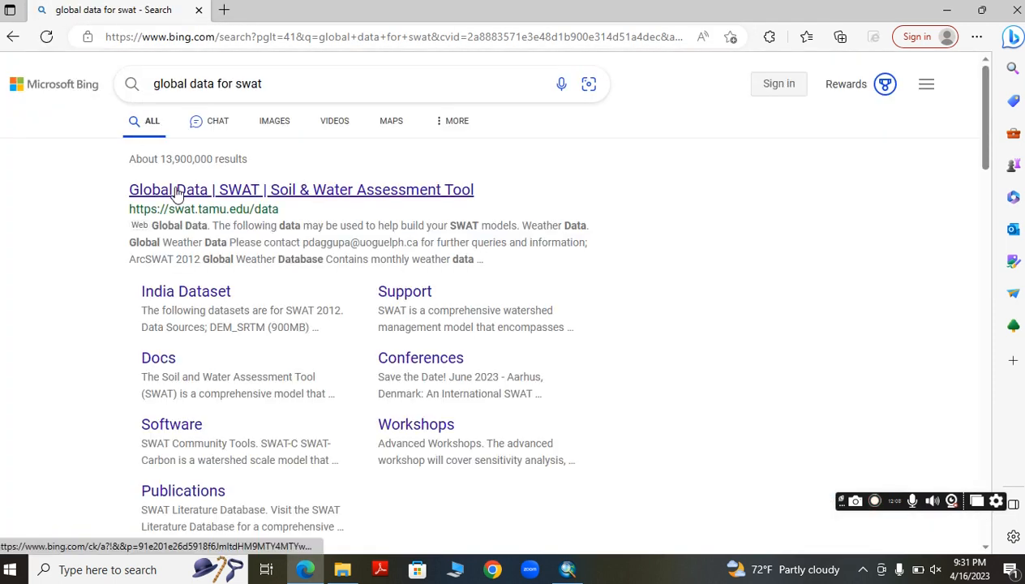
{"action": "left_click", "coordinate": [176, 192]}
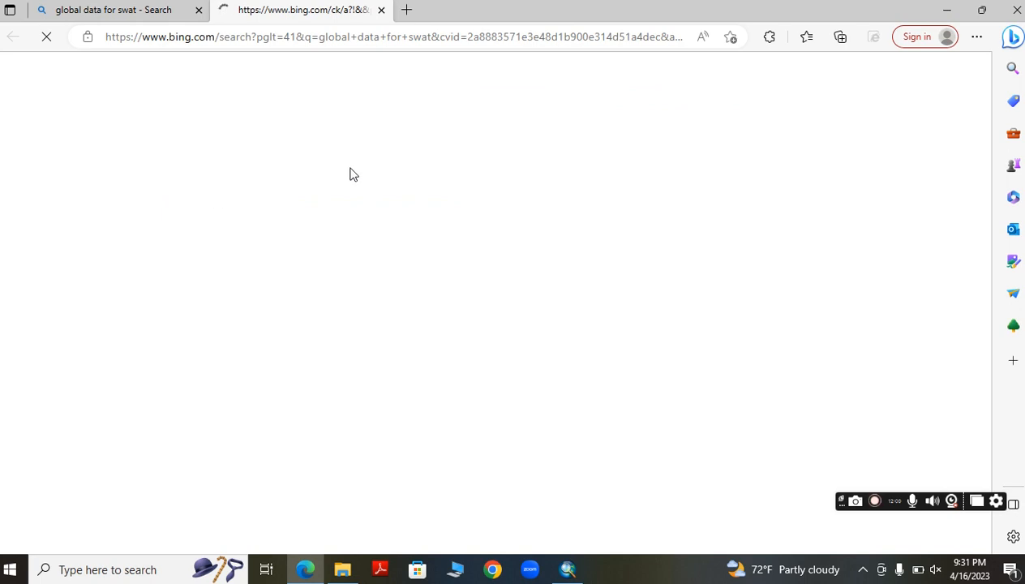
- Review the weather, soil and landuse datasets offered on the SWAT Global Data page, and close the page
{"action": "scroll", "coordinate": [292, 340], "scroll_direction": "down", "scroll_amount": 3}
{"action": "scroll", "coordinate": [292, 340], "scroll_direction": "down", "scroll_amount": 3}
{"action": "scroll", "coordinate": [292, 339], "scroll_direction": "up", "scroll_amount": 3}
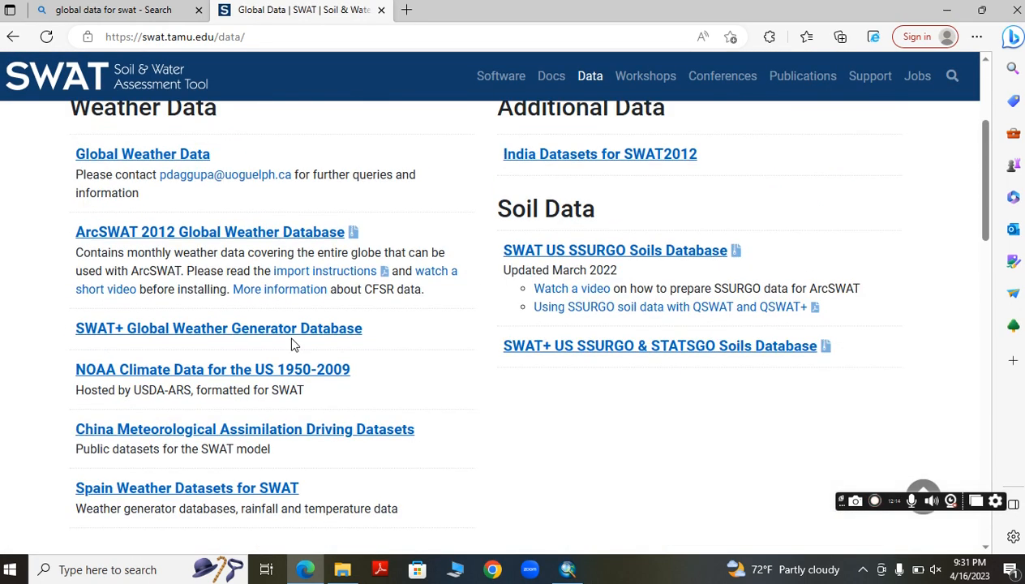
{"action": "scroll", "coordinate": [293, 344], "scroll_direction": "up", "scroll_amount": 3}
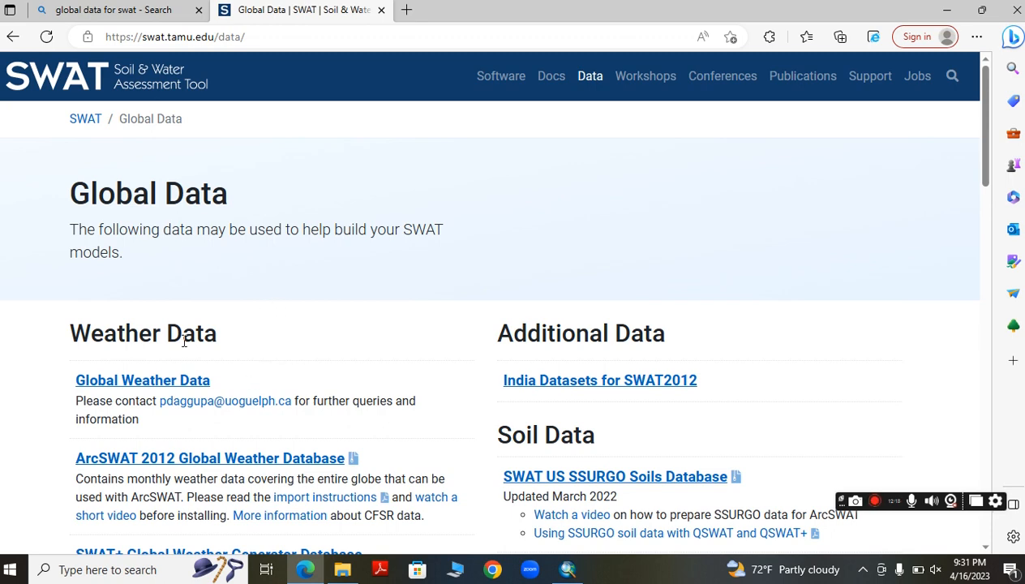
{"action": "scroll", "coordinate": [259, 304], "scroll_direction": "down", "scroll_amount": 9}
{"action": "scroll", "coordinate": [240, 294], "scroll_direction": "up", "scroll_amount": 10}
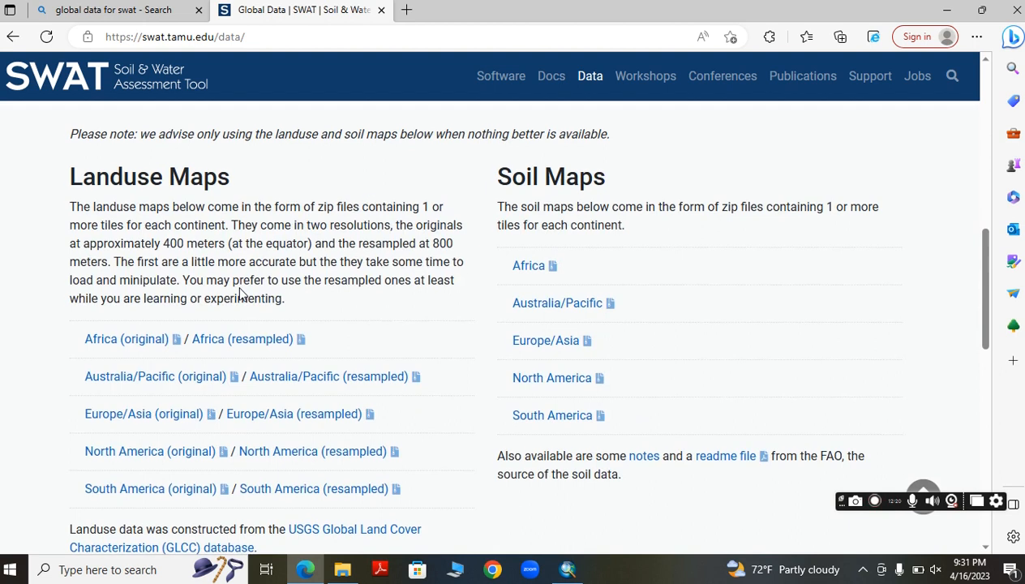
{"action": "left_click", "coordinate": [381, 11]}
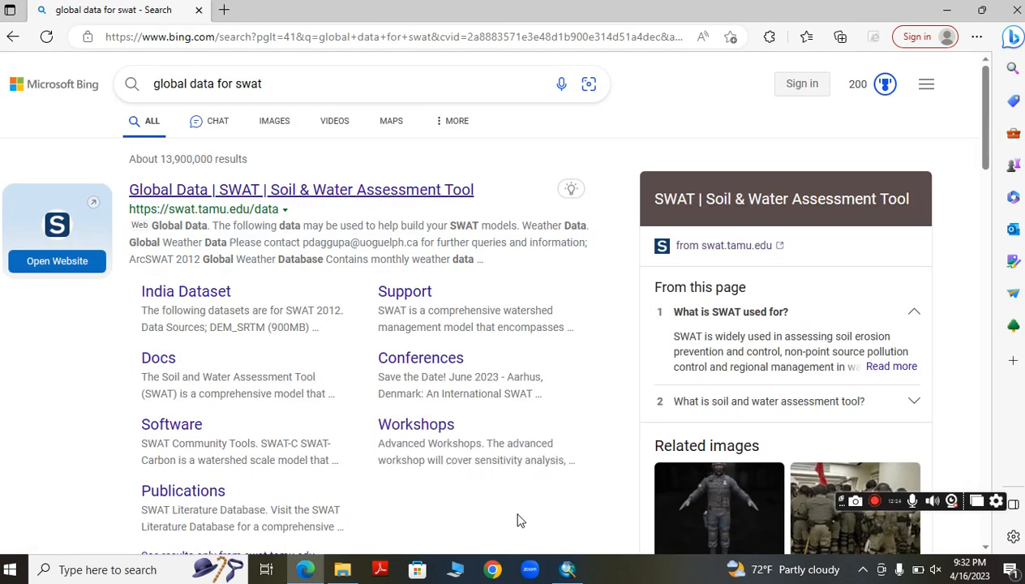
- Switch to ArcMap and create all SWAT input database tables, declining to use the weather database for heat units to maturity
{"action": "left_click", "coordinate": [565, 570]}
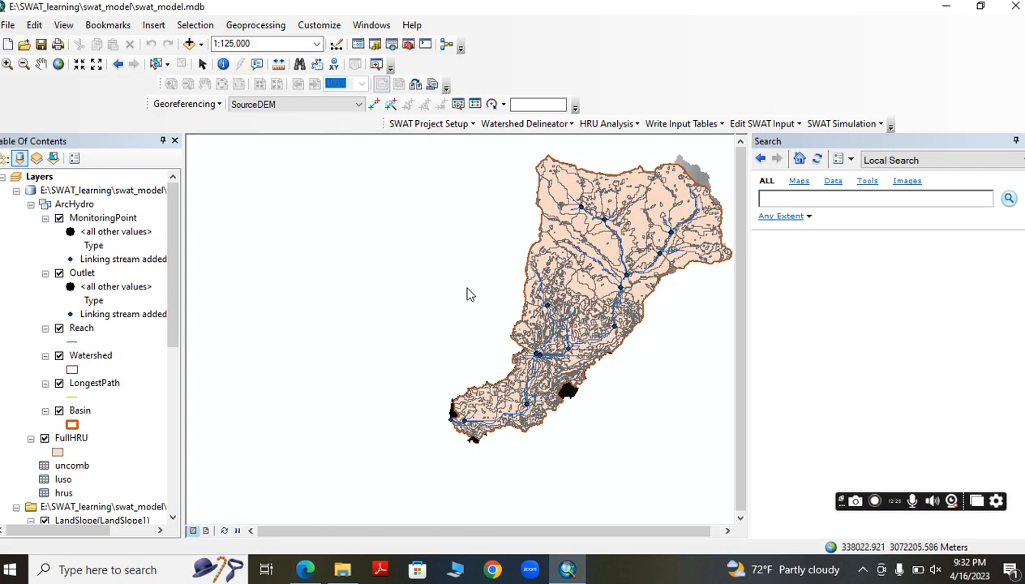
{"action": "left_click", "coordinate": [681, 126]}
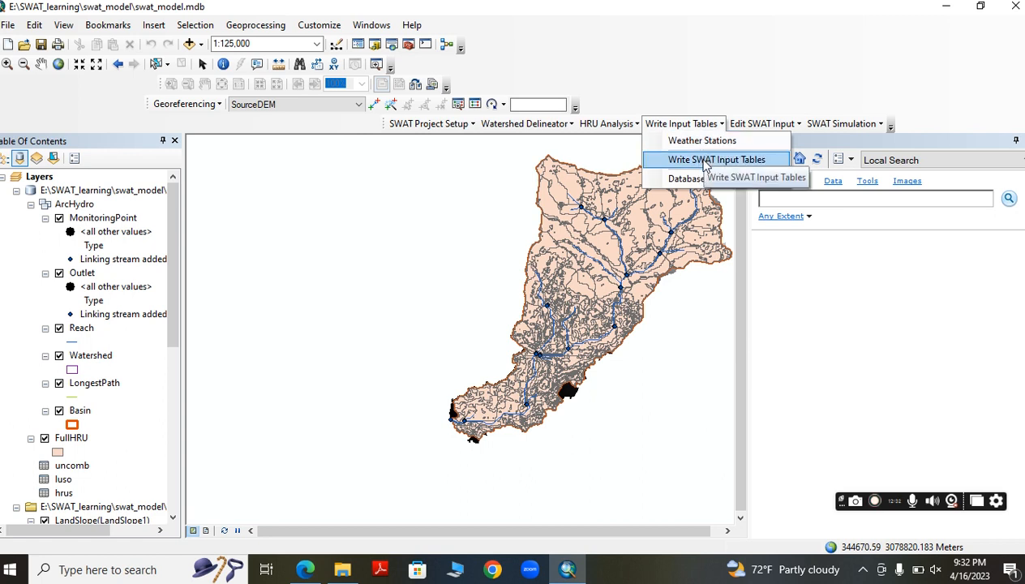
{"action": "left_click", "coordinate": [704, 162]}
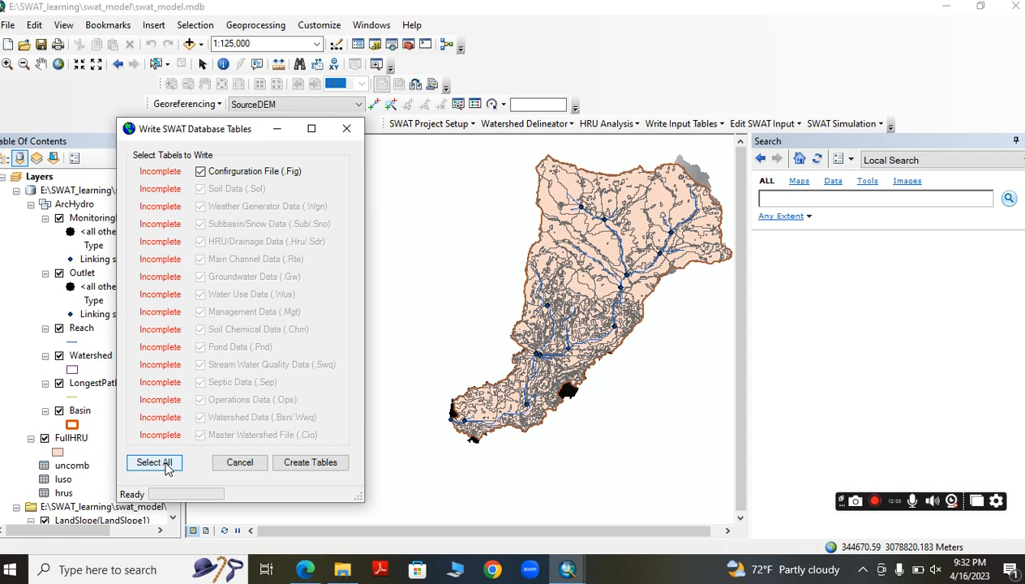
{"action": "left_click", "coordinate": [295, 469]}
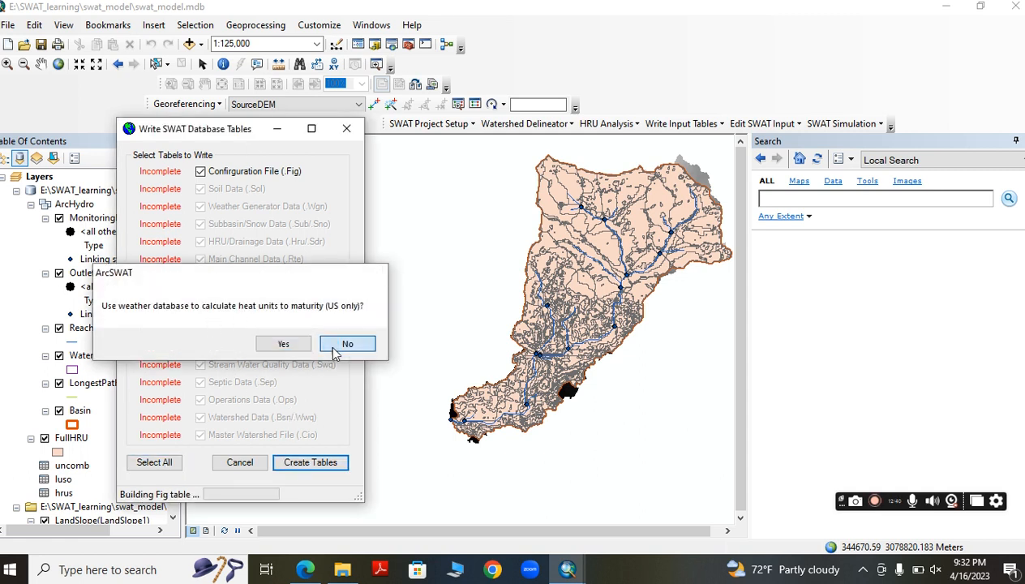
{"action": "left_click", "coordinate": [334, 347]}
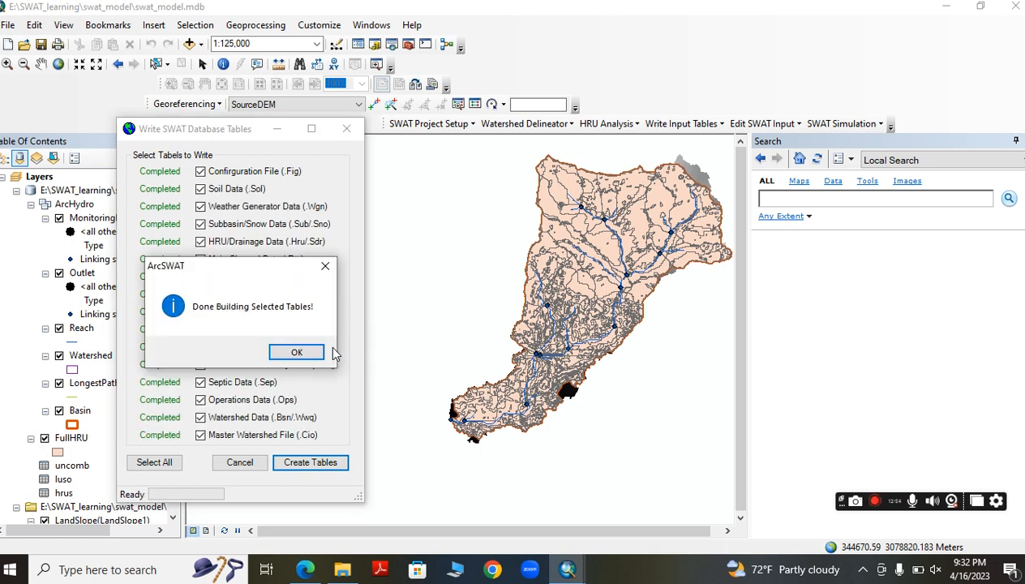
{"action": "left_click", "coordinate": [293, 352]}
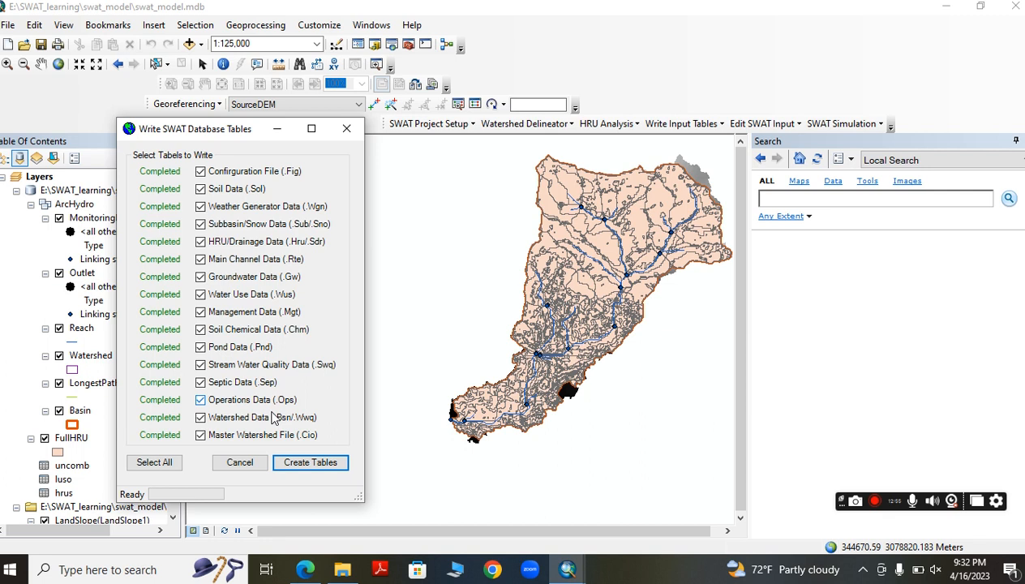
- Close the Write SWAT Database Tables dialog and look over the commands for writing and editing SWAT input
{"action": "left_click", "coordinate": [248, 467]}
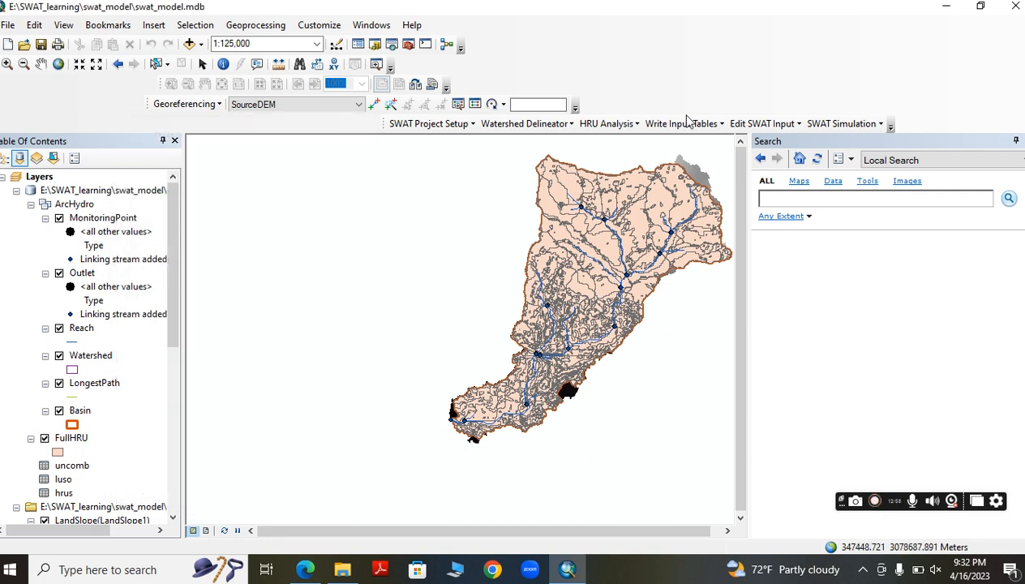
{"action": "left_click", "coordinate": [686, 124]}
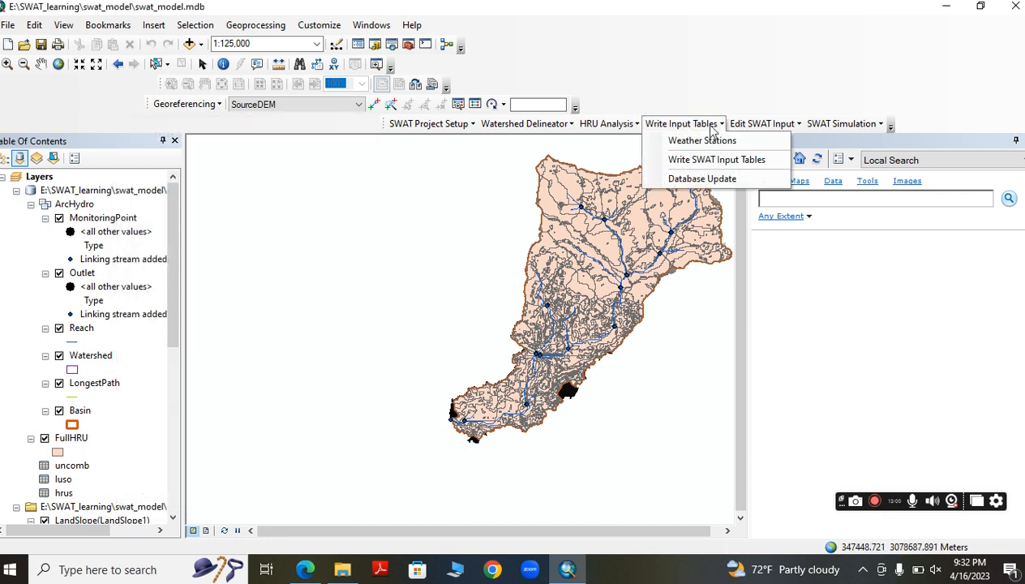
{"action": "mouse_move", "coordinate": [755, 129]}
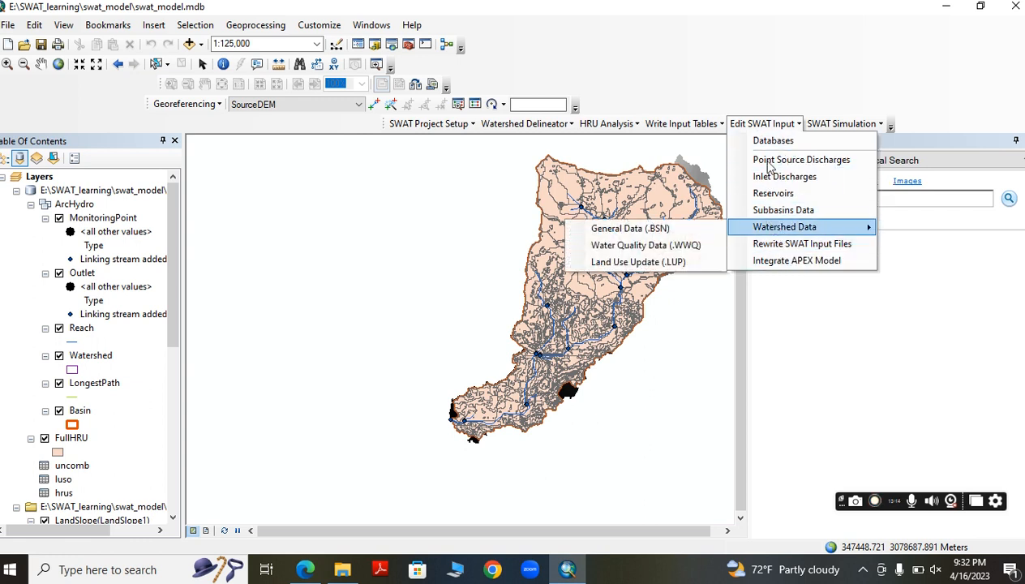
{"action": "left_click", "coordinate": [697, 124]}
{"action": "left_click", "coordinate": [685, 123]}
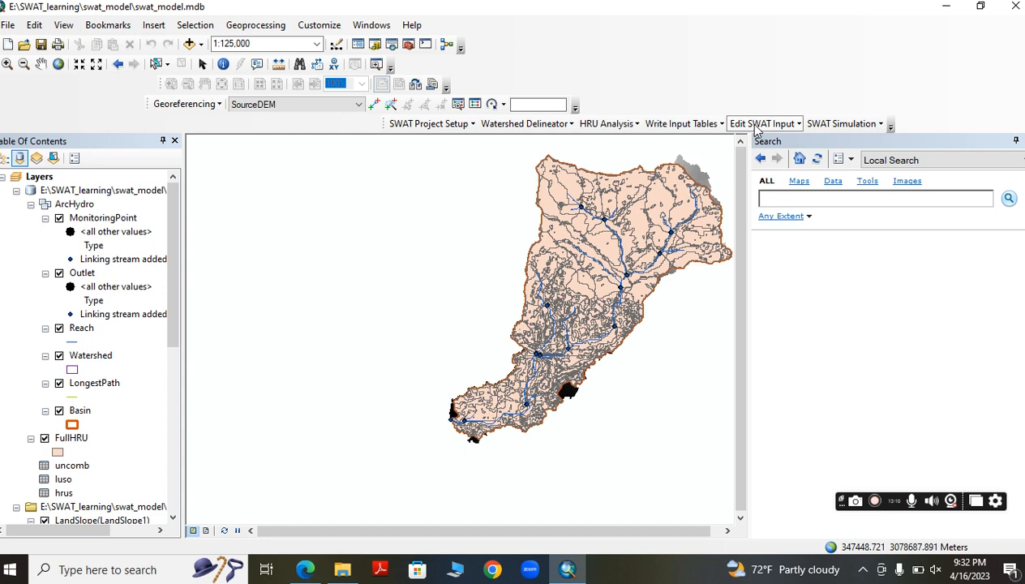
- Set up the SWAT model run with the 64-bit release version and NYSKIP set to 1
{"action": "mouse_move", "coordinate": [826, 126]}
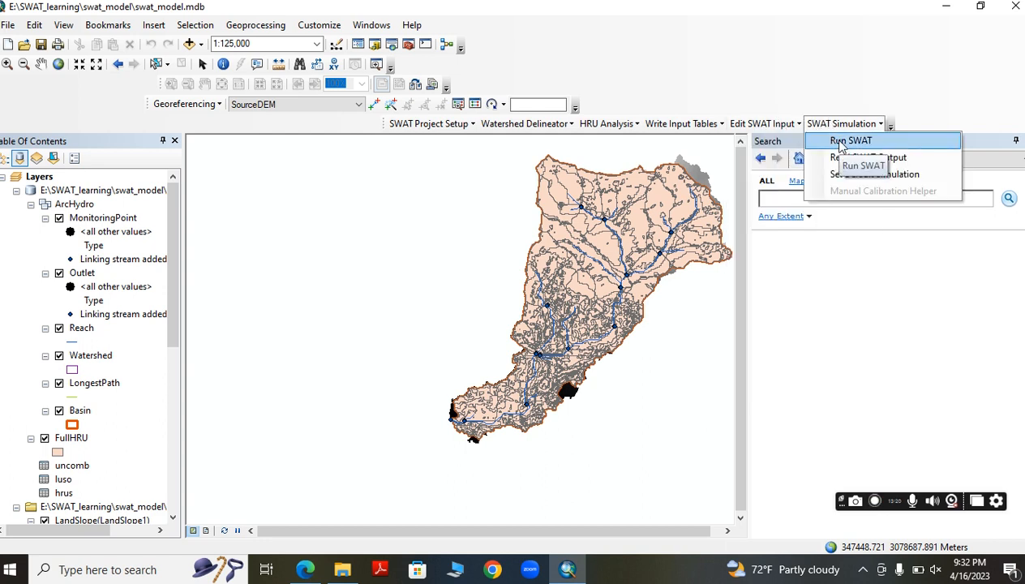
{"action": "left_click", "coordinate": [840, 143]}
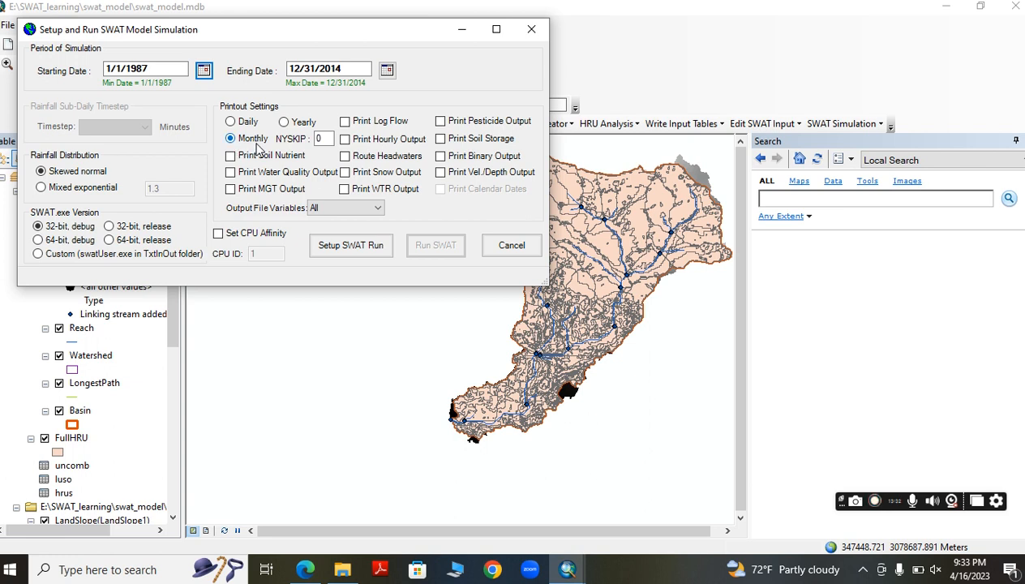
{"action": "left_click", "coordinate": [108, 241]}
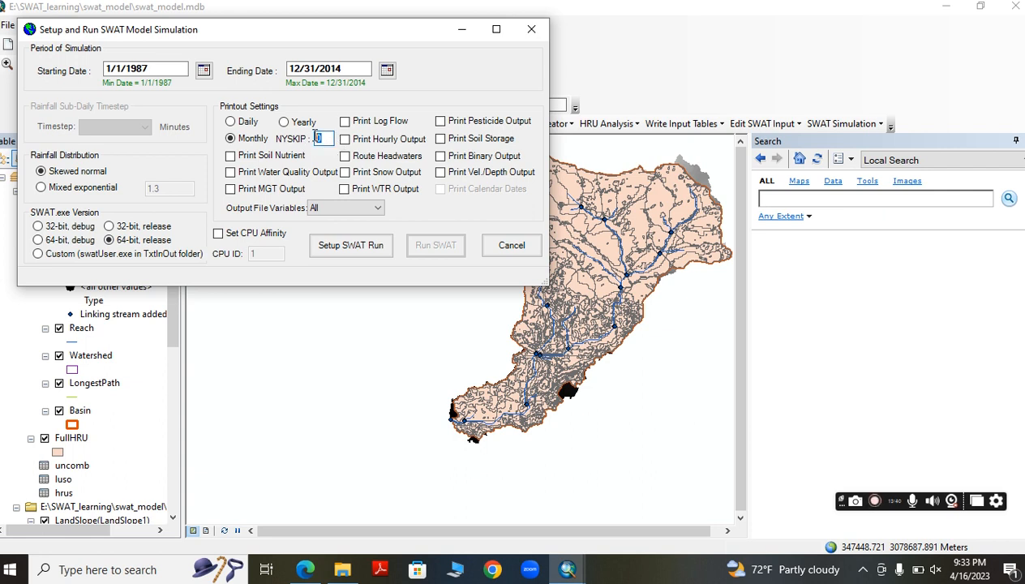
{"action": "type", "text": "1"}
{"action": "left_click", "coordinate": [351, 245]}
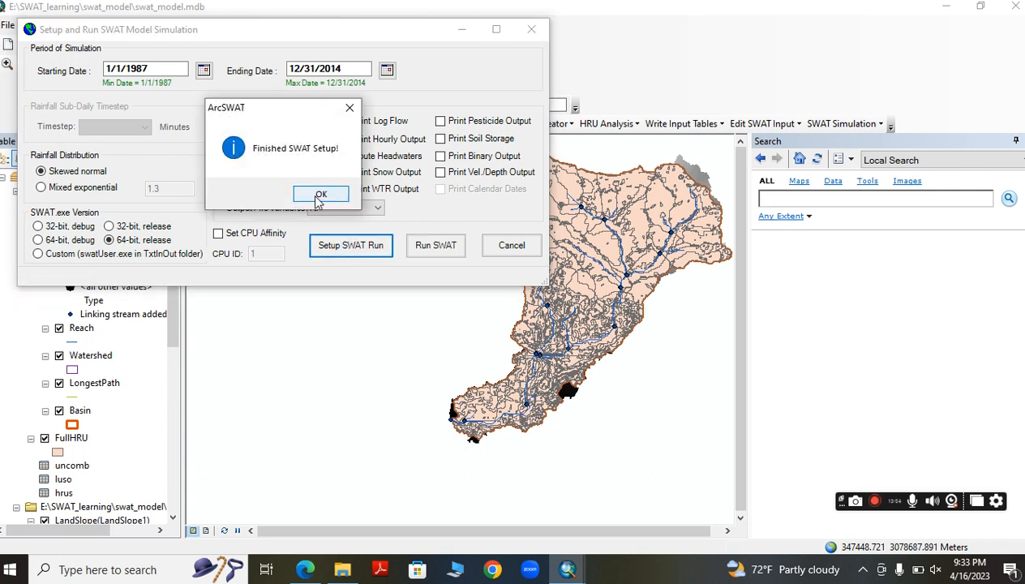
{"action": "left_click", "coordinate": [320, 195]}
- Run the SWAT simulation, and close the simulation dialog and the Search pane
{"action": "left_click", "coordinate": [429, 253]}
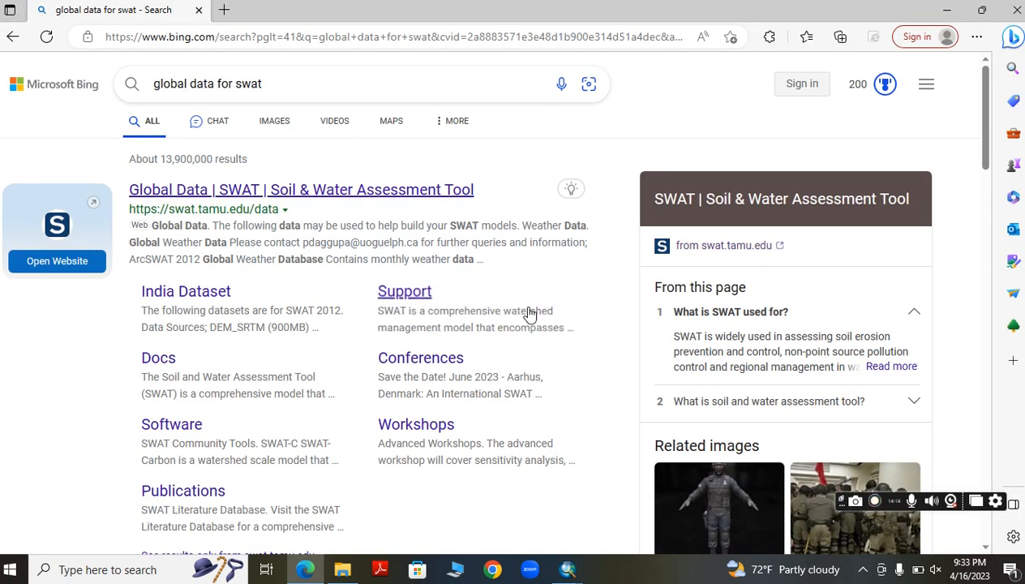
{"action": "left_click", "coordinate": [566, 569]}
{"action": "left_click", "coordinate": [622, 532]}
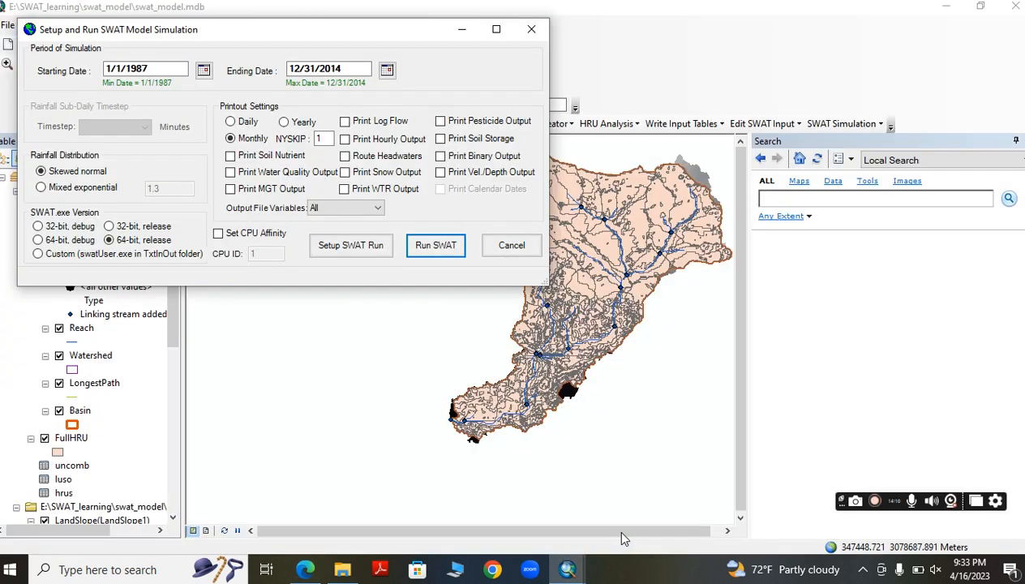
{"action": "left_click", "coordinate": [511, 246]}
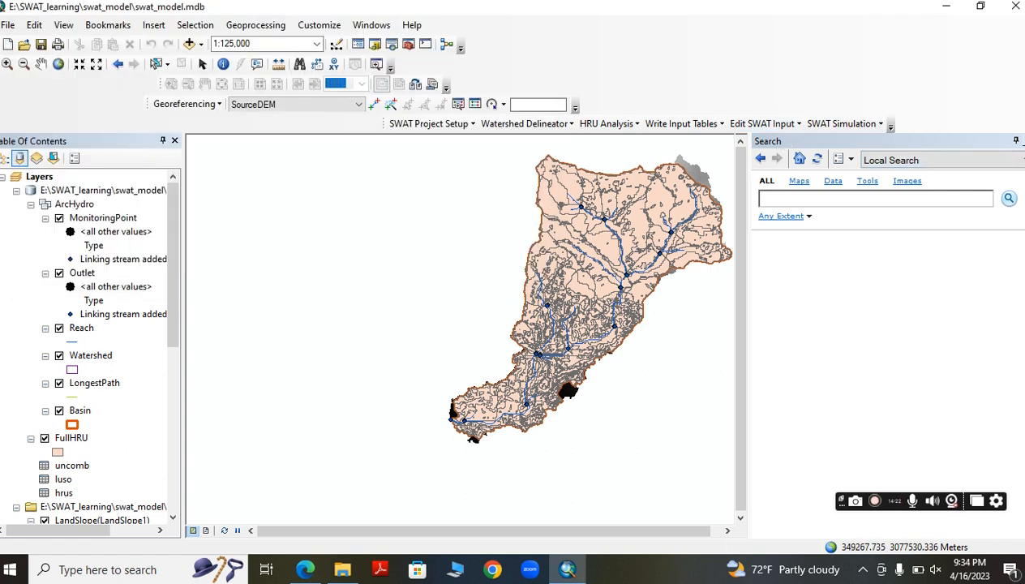
{"action": "left_click", "coordinate": [1017, 142]}
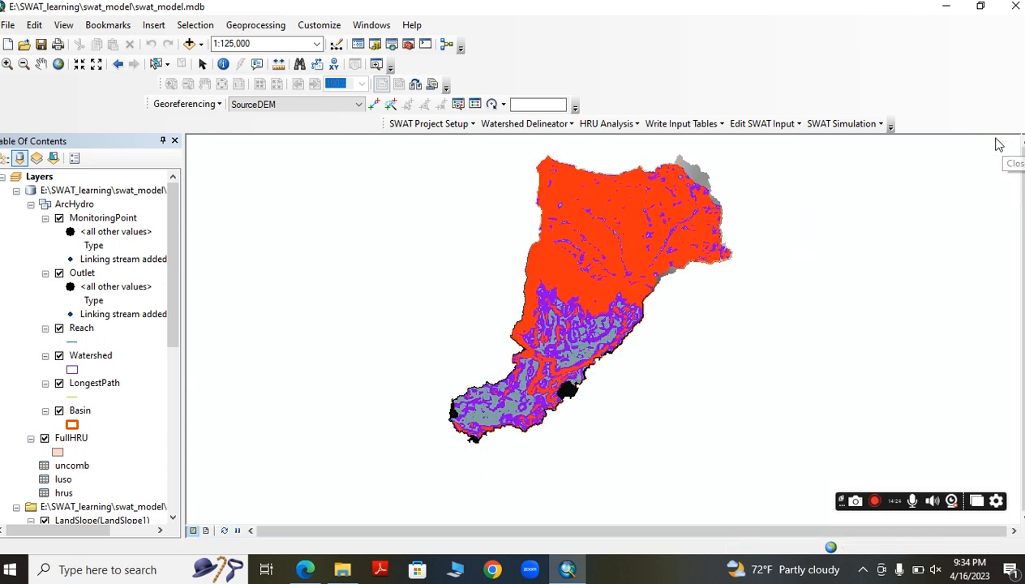
- Read the SWAT output by importing the output.rch and output.sub files to the database
{"action": "left_click", "coordinate": [843, 124]}
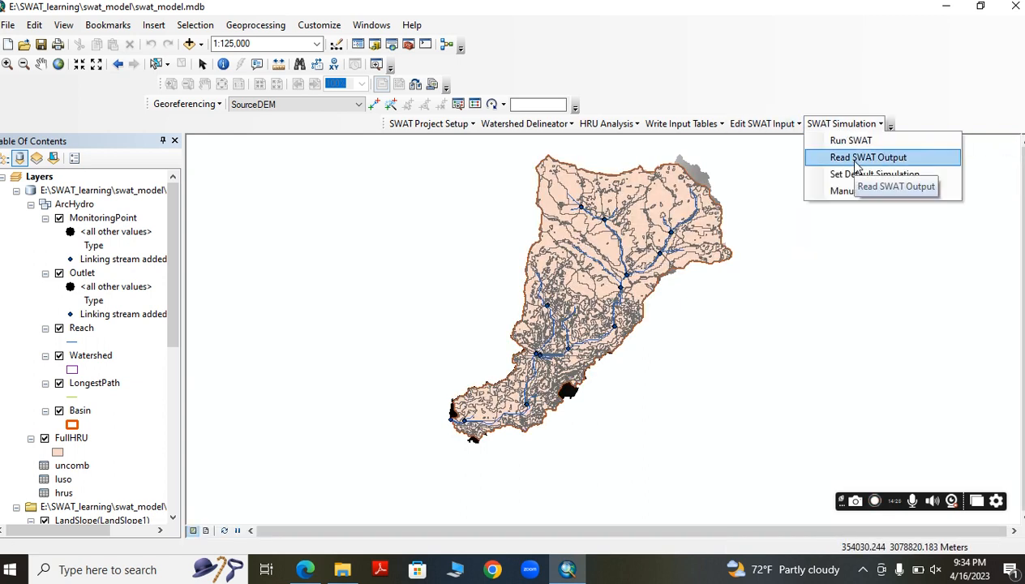
{"action": "left_click", "coordinate": [854, 162]}
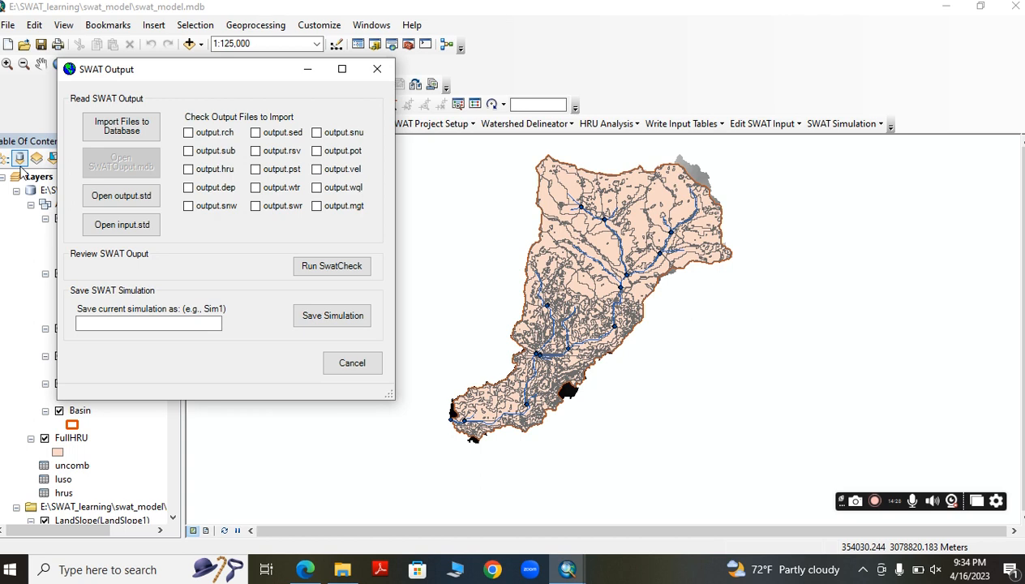
{"action": "left_click_drag", "start_coordinate": [223, 75], "coordinate": [341, 63]}
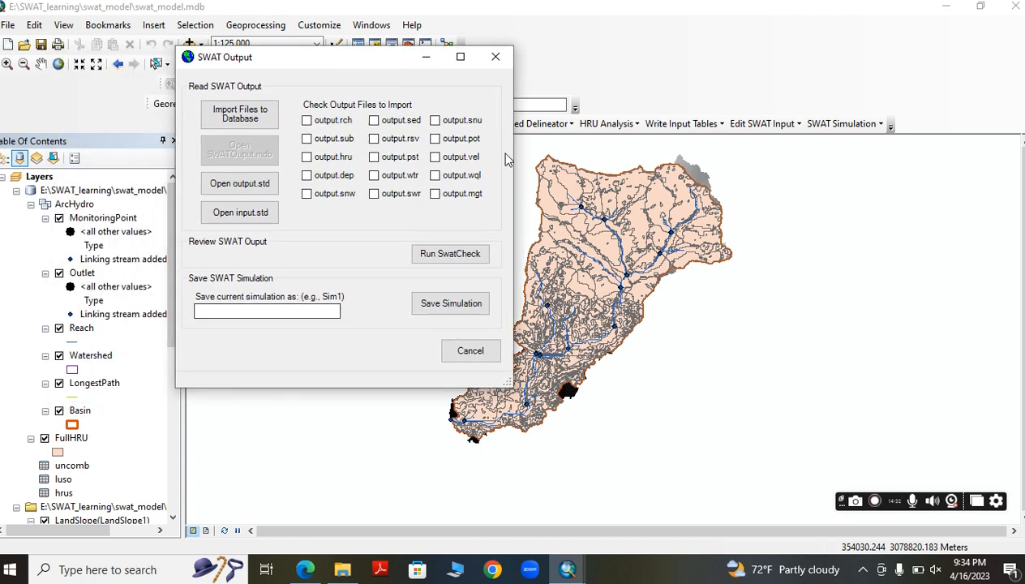
{"action": "left_click", "coordinate": [306, 122]}
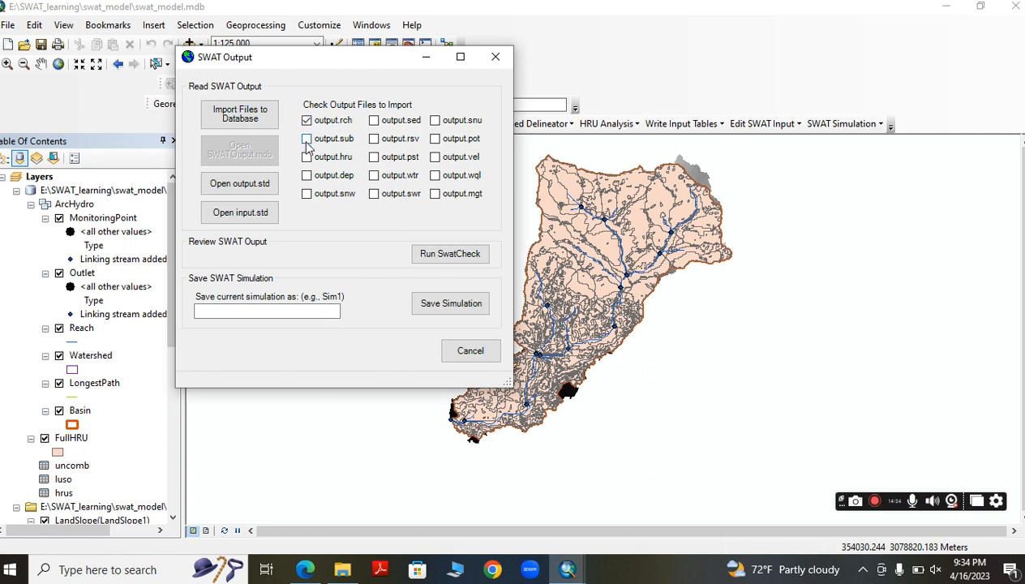
{"action": "left_click", "coordinate": [255, 120]}
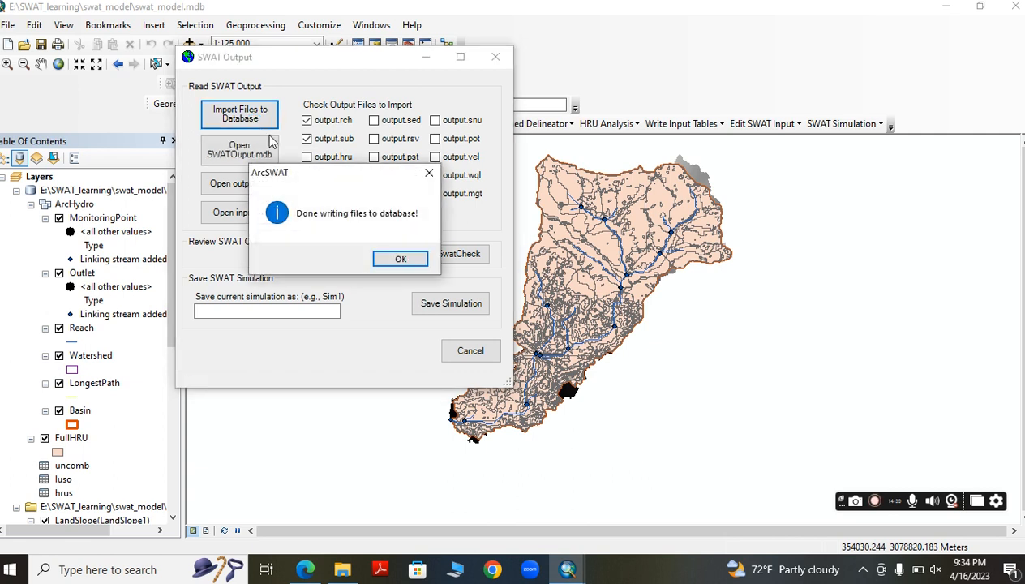
{"action": "left_click", "coordinate": [401, 260]}
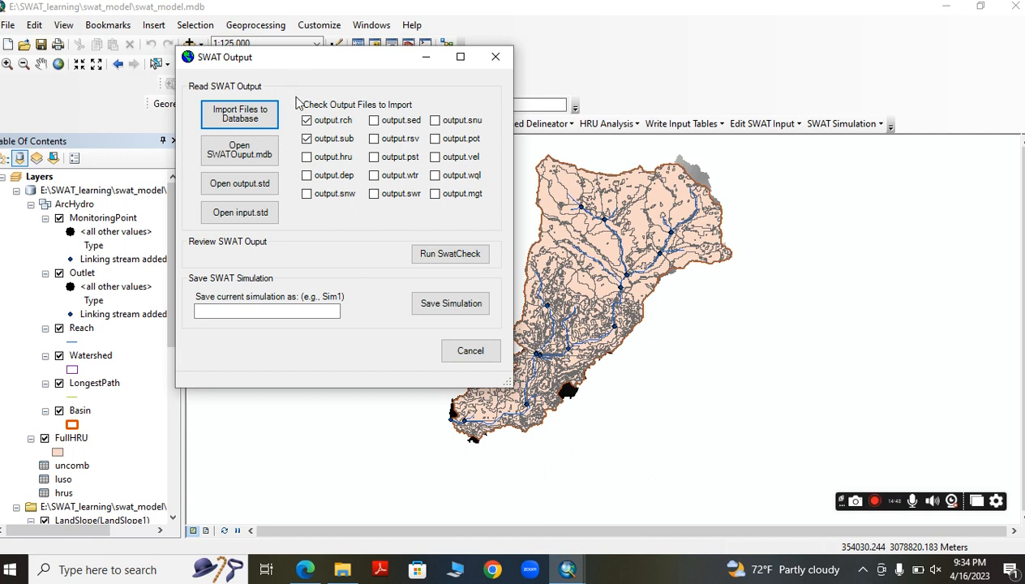
- Save the current SWAT simulation as first_run
{"action": "left_click", "coordinate": [283, 310]}
{"action": "type", "text": "first_run"}
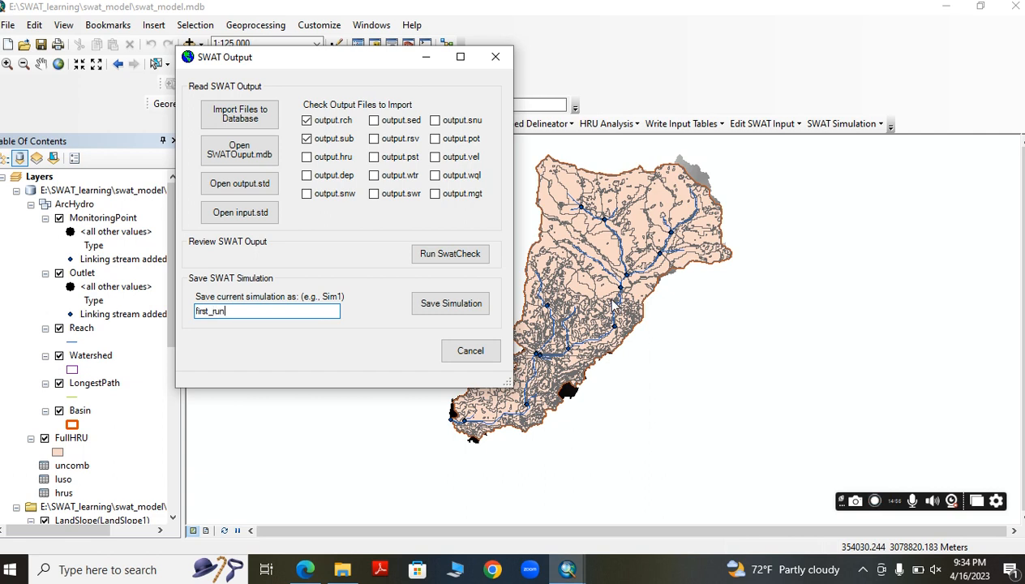
{"action": "left_click", "coordinate": [445, 305]}
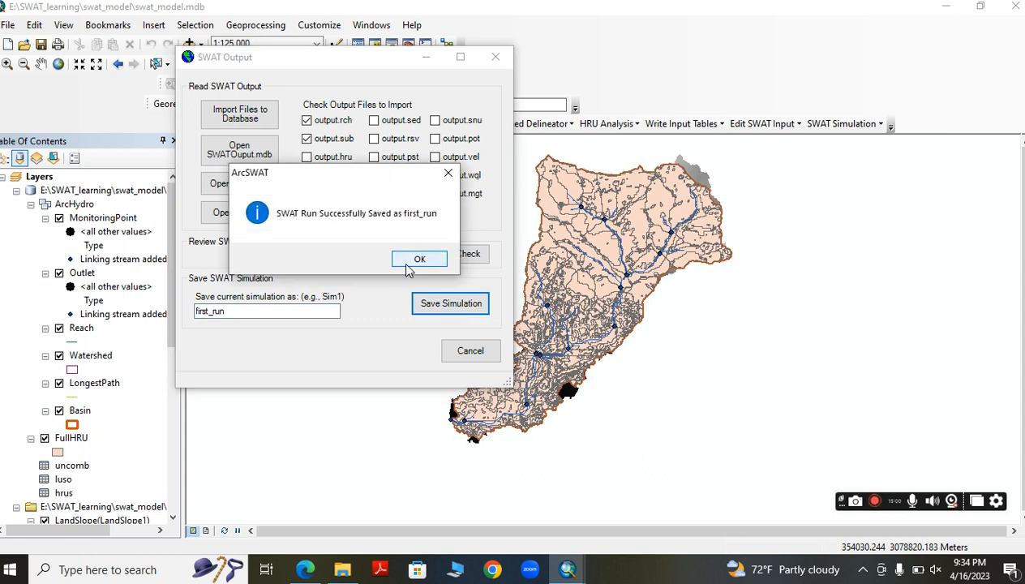
{"action": "left_click", "coordinate": [409, 261]}
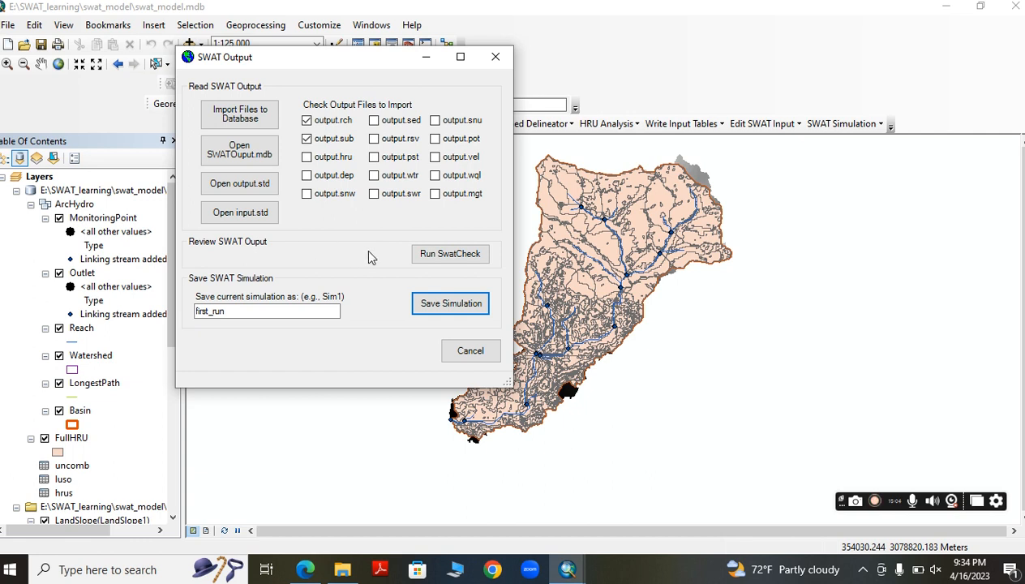
- Run SwatCheck and examine the model output from the Default scenario's TxtInOut folder
{"action": "left_click", "coordinate": [428, 256]}
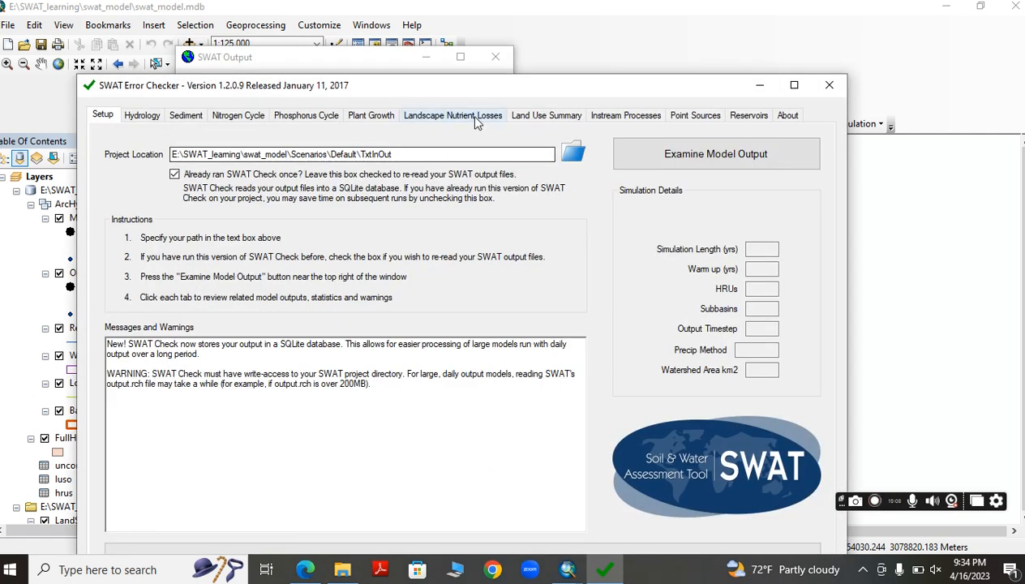
{"action": "left_click", "coordinate": [718, 161]}
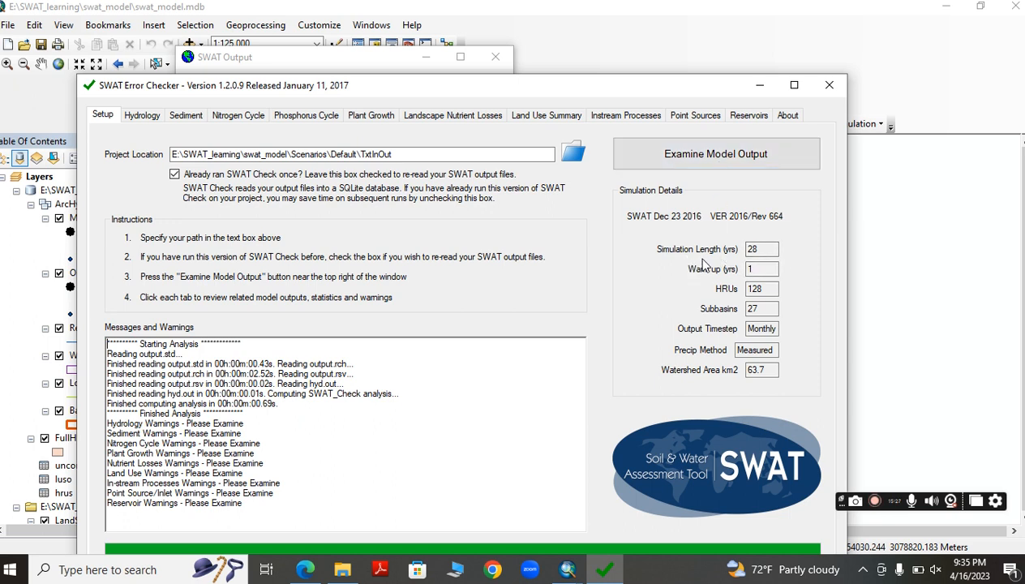
{"action": "left_click", "coordinate": [755, 289]}
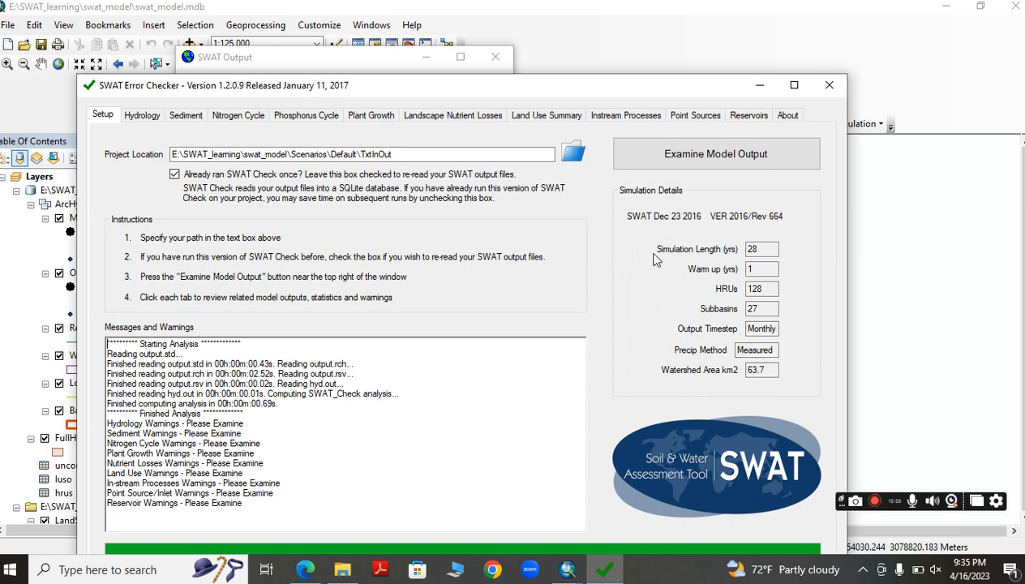
- Review the hydrology results in SWAT Error Checker, including the average monthly basin values table
{"action": "left_click", "coordinate": [143, 115]}
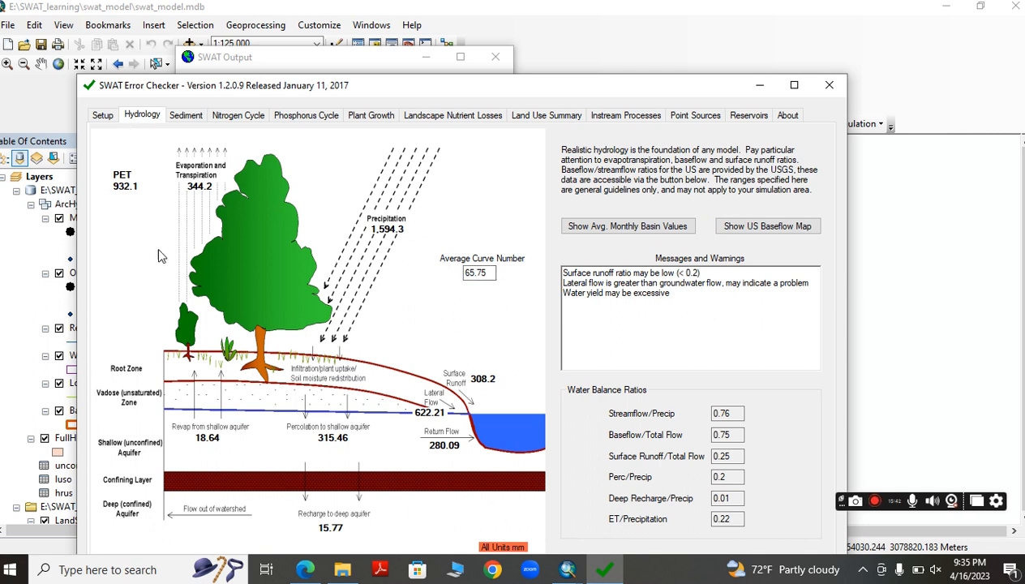
{"action": "left_click_drag", "start_coordinate": [586, 85], "coordinate": [626, 22]}
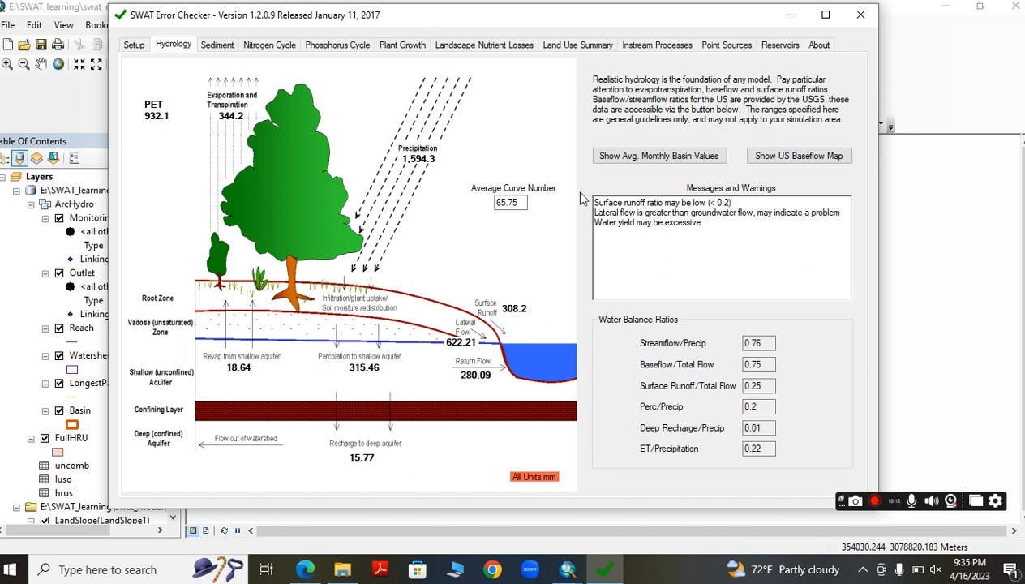
{"action": "left_click", "coordinate": [625, 159]}
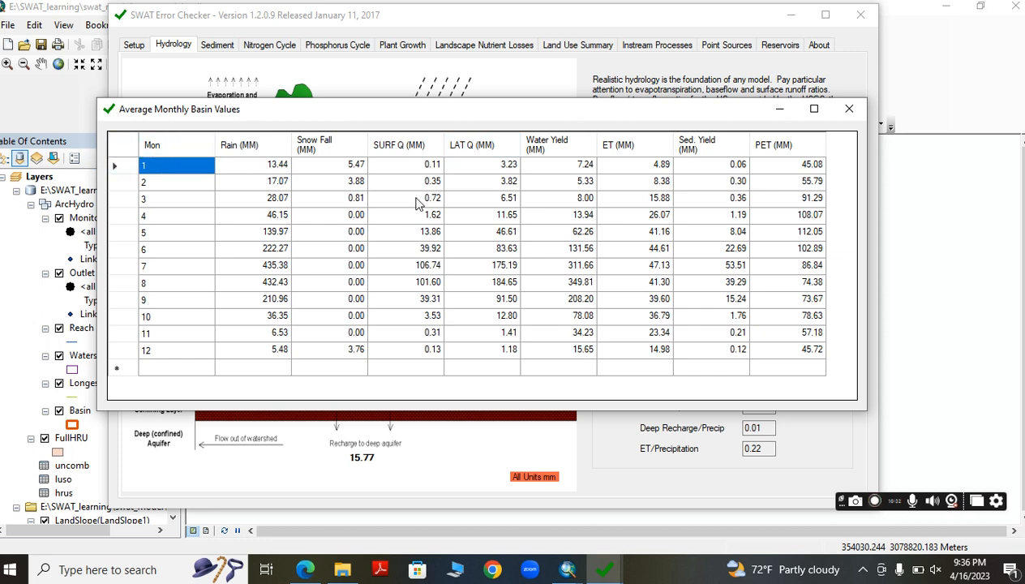
{"action": "left_click", "coordinate": [121, 149]}
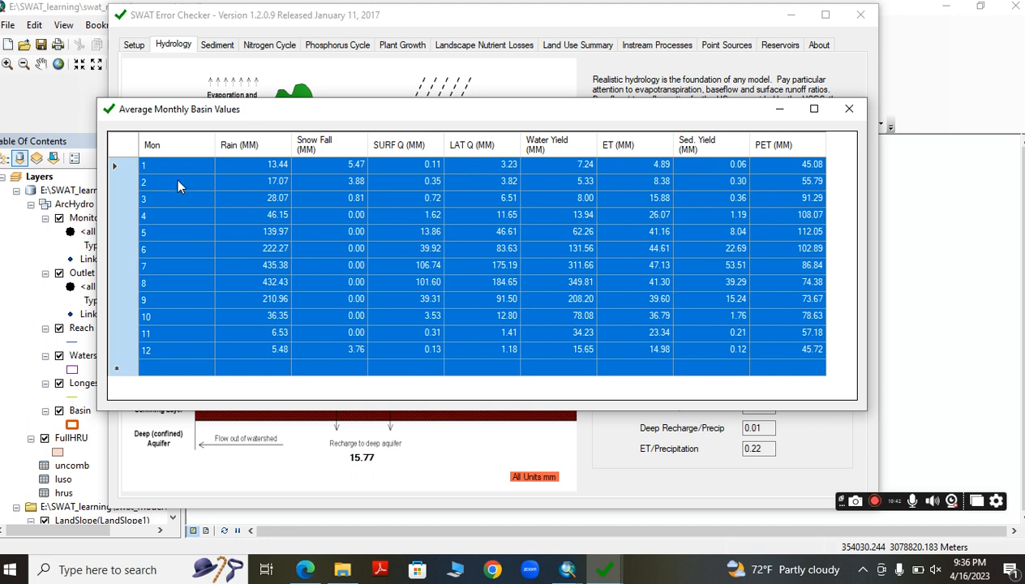
{"action": "left_click", "coordinate": [845, 110]}
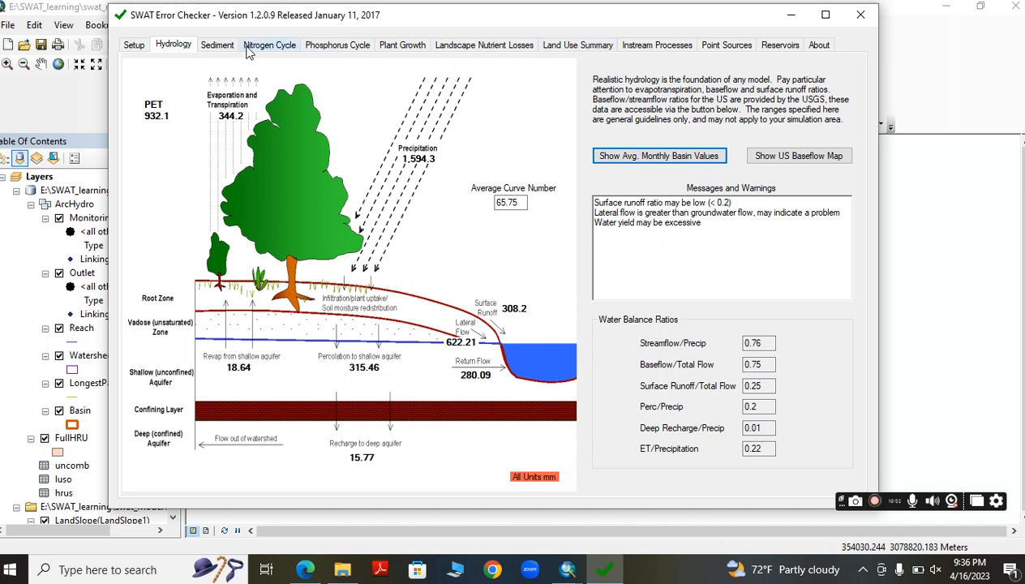
- Look through the sediment, nitrogen cycle and hydrology results, and close SWAT Error Checker and the SWAT Output dialog
{"action": "left_click", "coordinate": [216, 46]}
{"action": "left_click", "coordinate": [271, 46]}
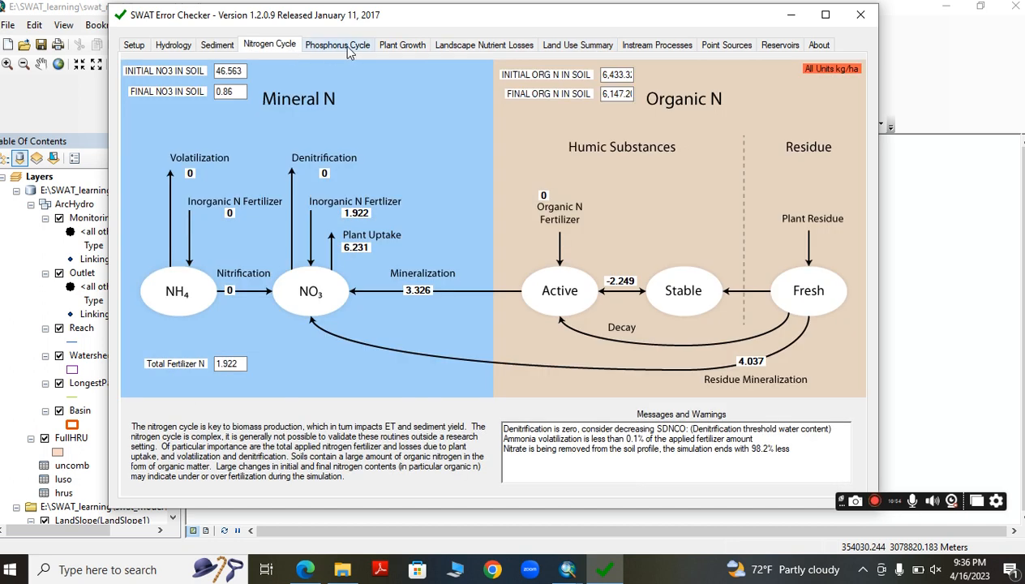
{"action": "left_click", "coordinate": [178, 51]}
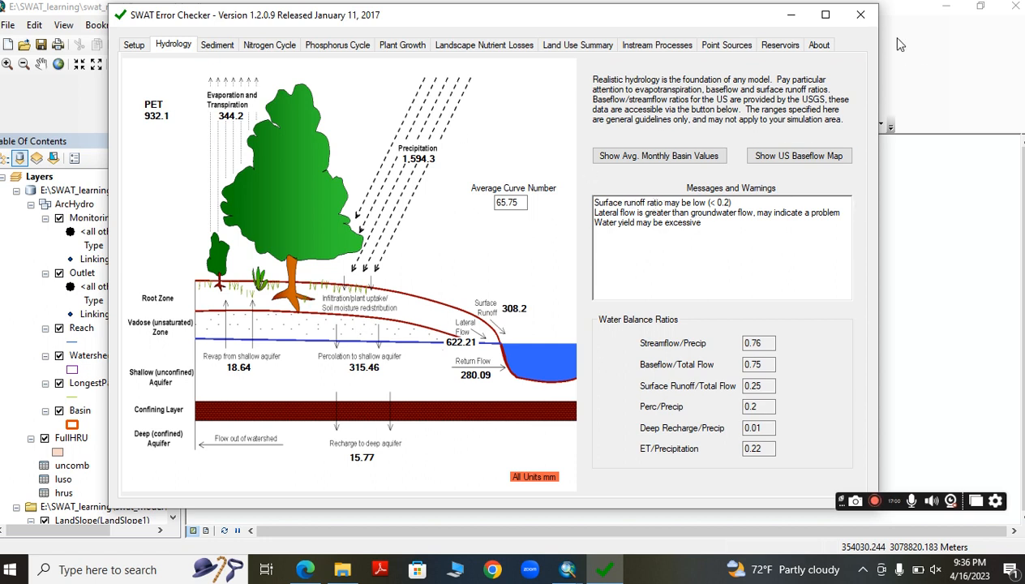
{"action": "left_click", "coordinate": [860, 15]}
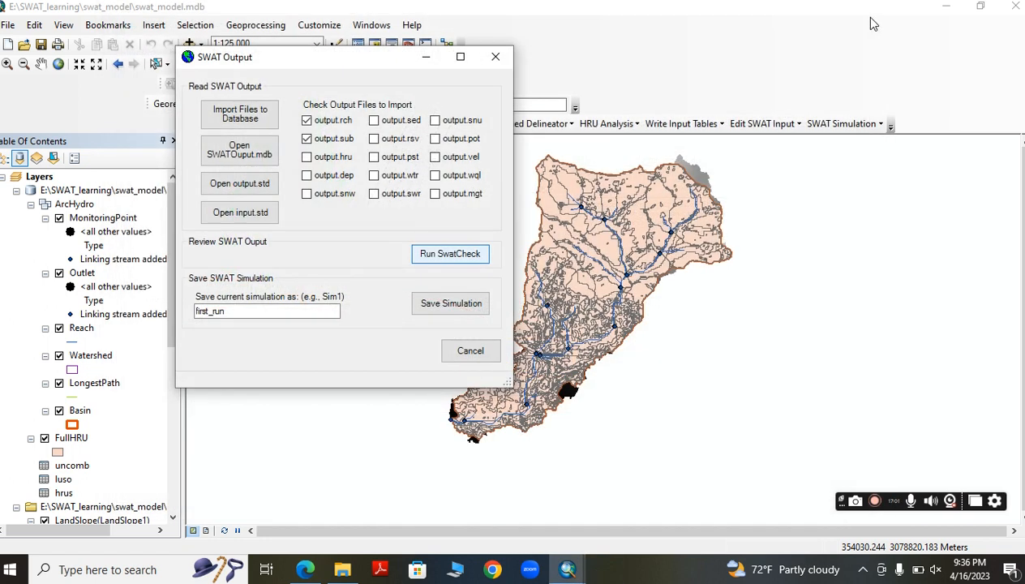
{"action": "left_click", "coordinate": [495, 56]}
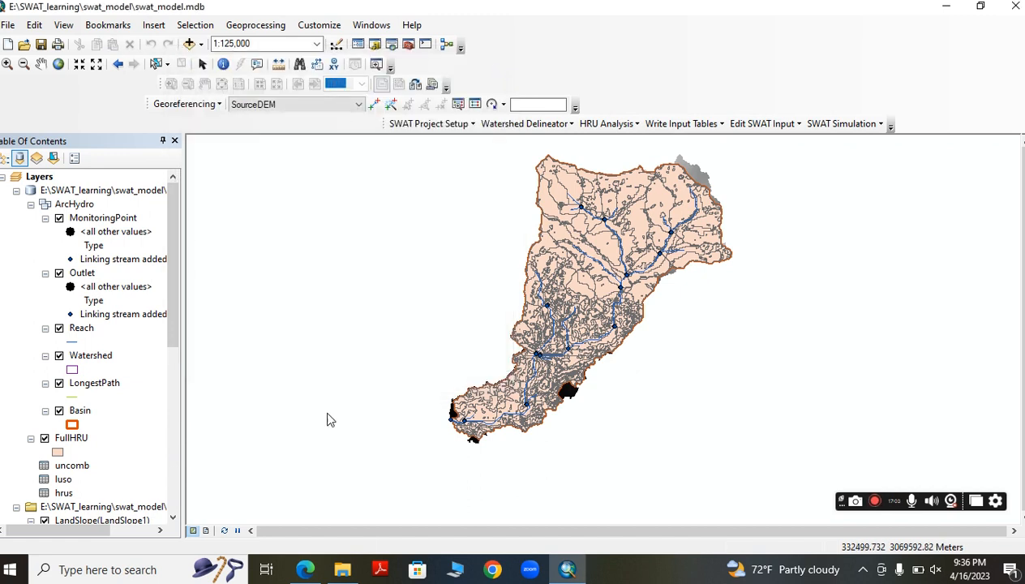
- Switch to File Explorer and open the Scenarios folder of swat_model in SWAT_learning on the E: drive
{"action": "left_click", "coordinate": [342, 569]}
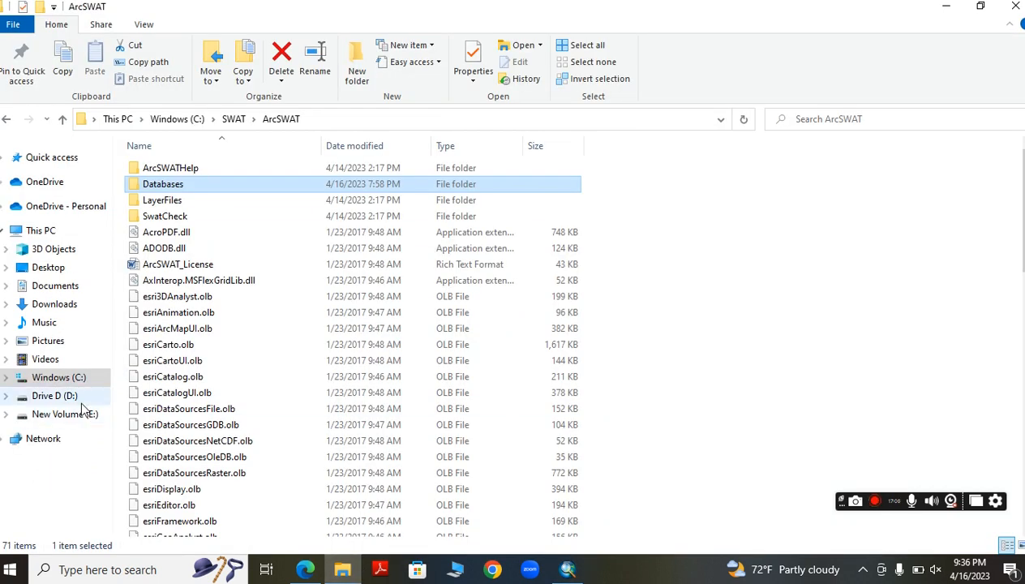
{"action": "left_click", "coordinate": [66, 419]}
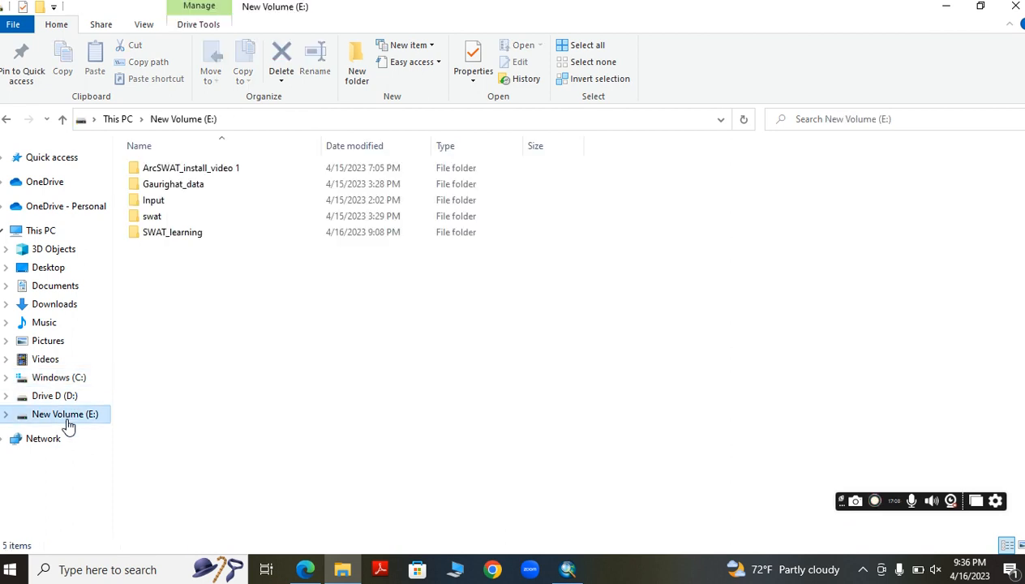
{"action": "double_click", "coordinate": [174, 233]}
{"action": "double_click", "coordinate": [177, 219]}
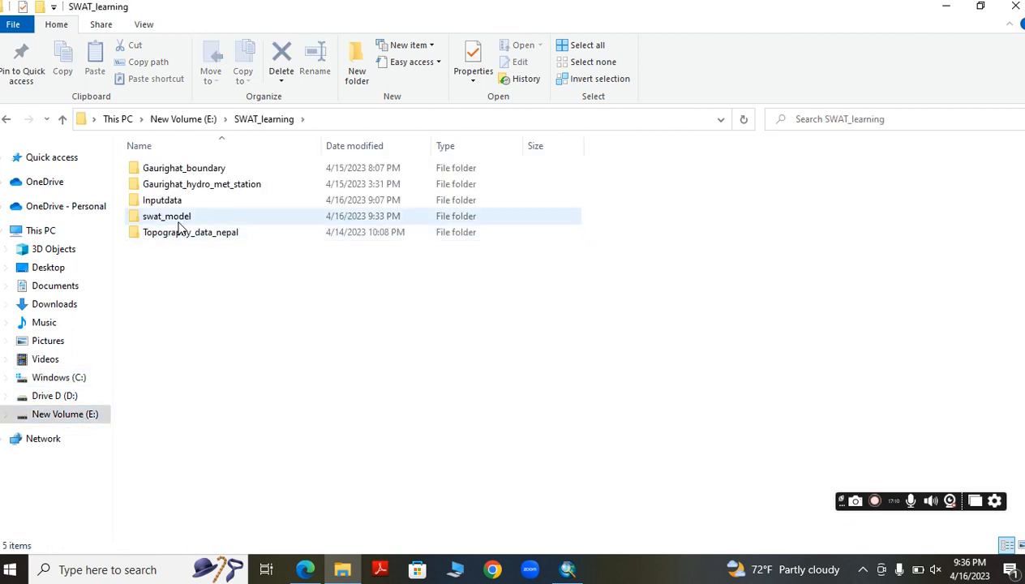
{"action": "double_click", "coordinate": [184, 185]}
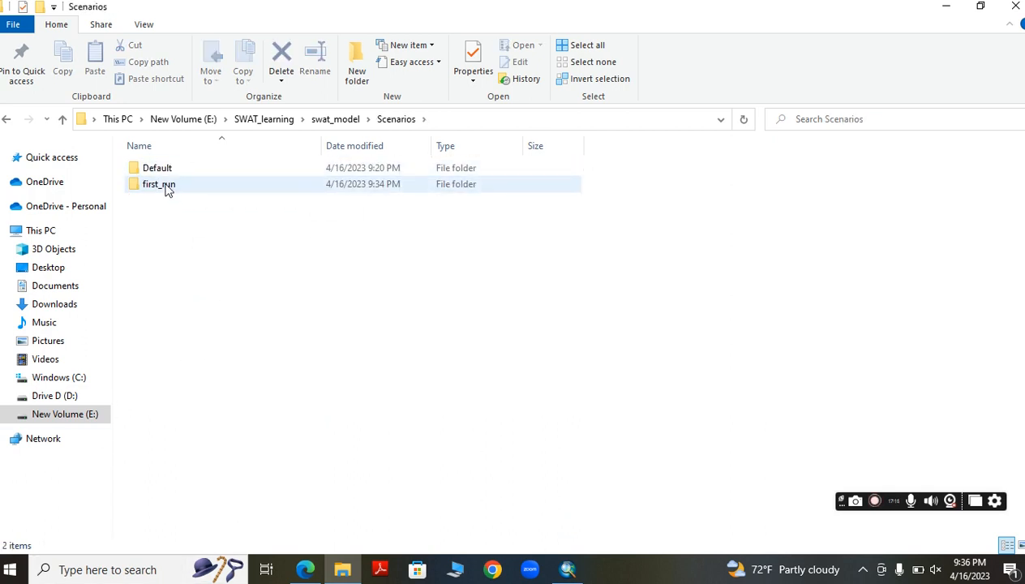
- Look inside the Default scenario folder and the first_run scenario's TablesOut folder
{"action": "left_click", "coordinate": [166, 170]}
{"action": "double_click", "coordinate": [162, 170]}
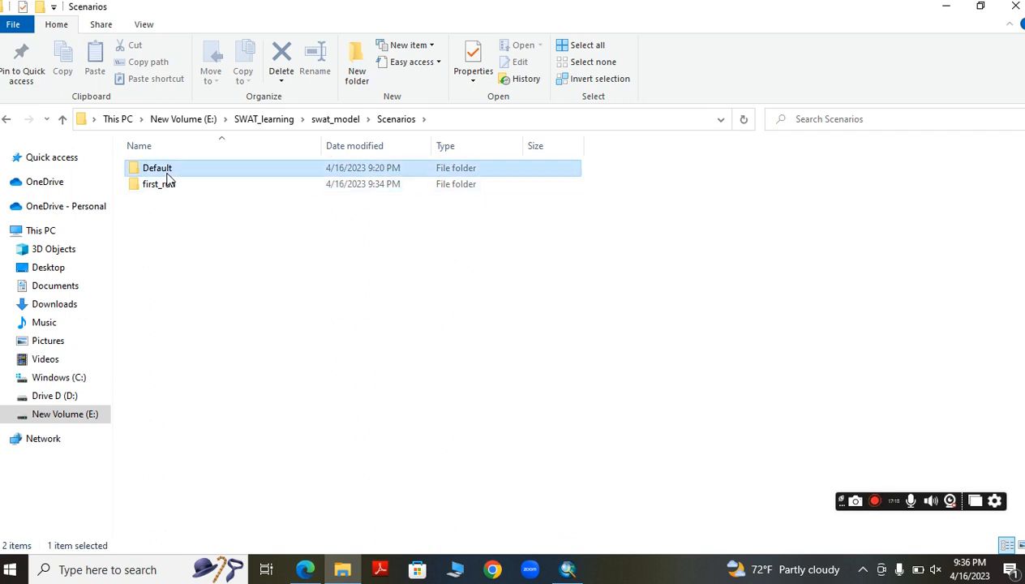
{"action": "left_click", "coordinate": [62, 119]}
{"action": "double_click", "coordinate": [166, 185]}
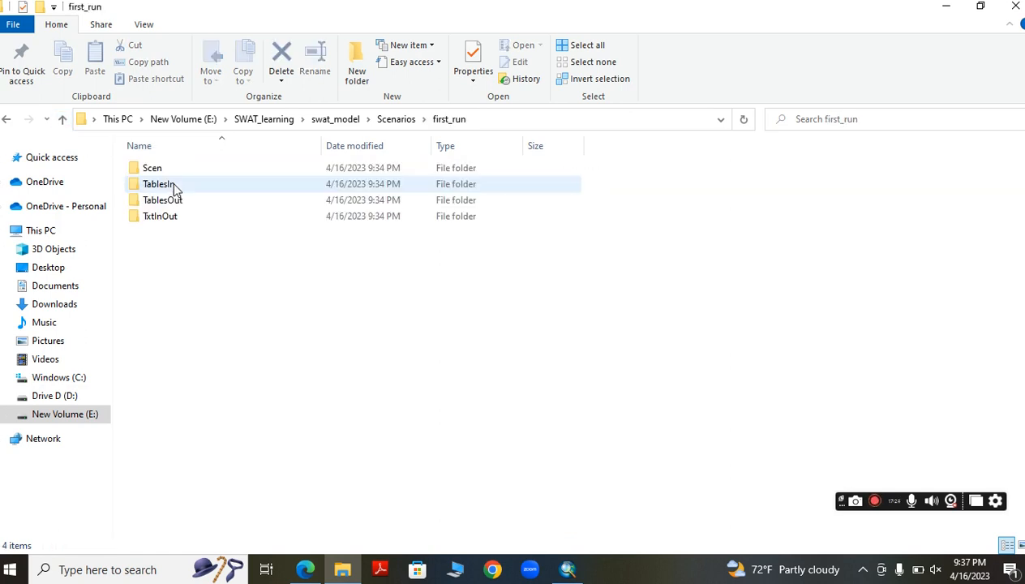
{"action": "left_click", "coordinate": [181, 203]}
{"action": "double_click", "coordinate": [181, 204]}
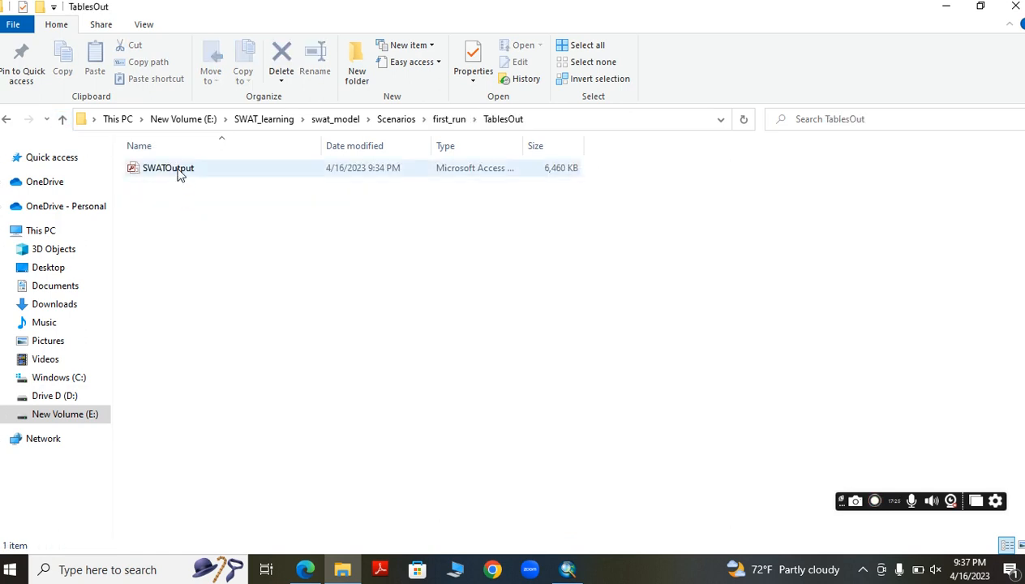
{"action": "left_click", "coordinate": [62, 119]}
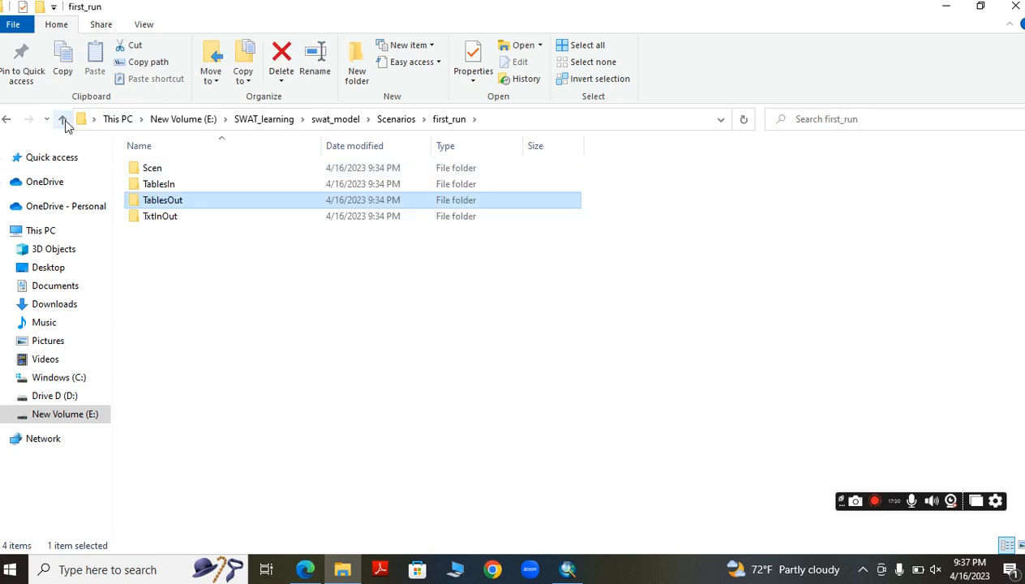
- Check the contents of the Default scenario's TablesOut folder
{"action": "left_click", "coordinate": [62, 120]}
{"action": "double_click", "coordinate": [158, 168]}
{"action": "left_click", "coordinate": [168, 203]}
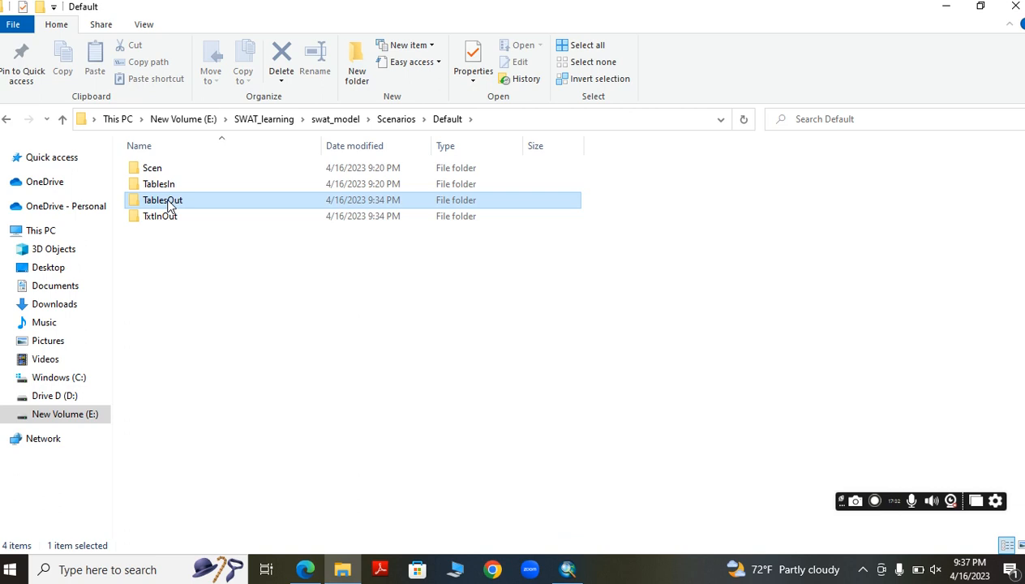
{"action": "double_click", "coordinate": [168, 205]}
{"action": "left_click", "coordinate": [63, 119]}
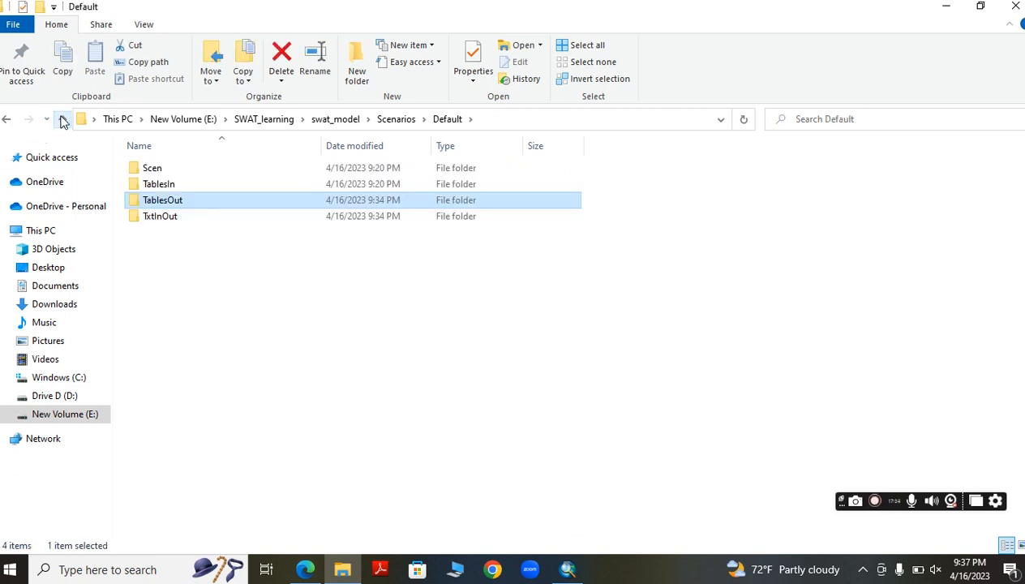
- Open the SWATOutput database from first_run's TablesOut folder in Access and enable its content
{"action": "left_click", "coordinate": [62, 120]}
{"action": "double_click", "coordinate": [169, 187]}
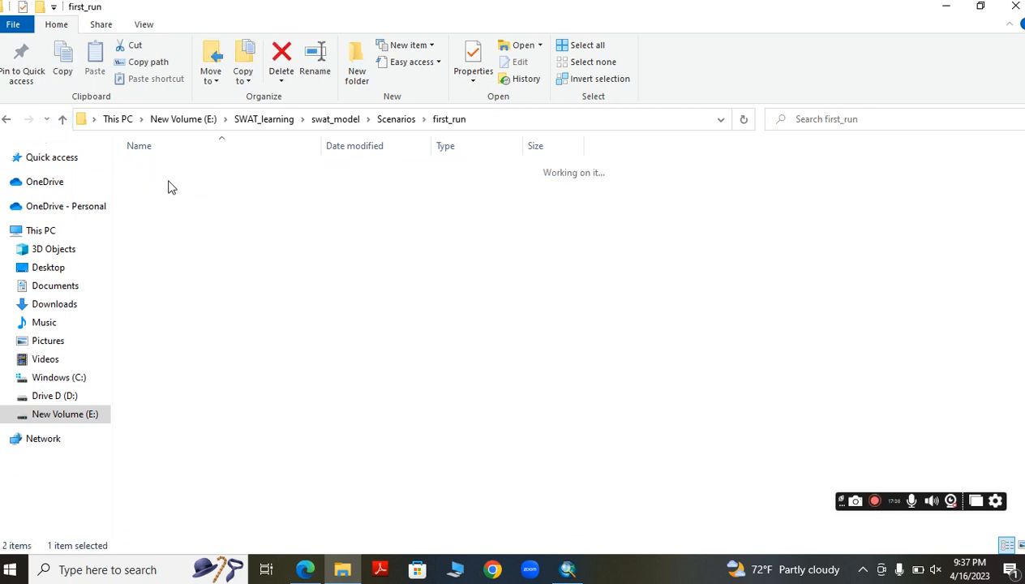
{"action": "double_click", "coordinate": [169, 203]}
{"action": "double_click", "coordinate": [178, 172]}
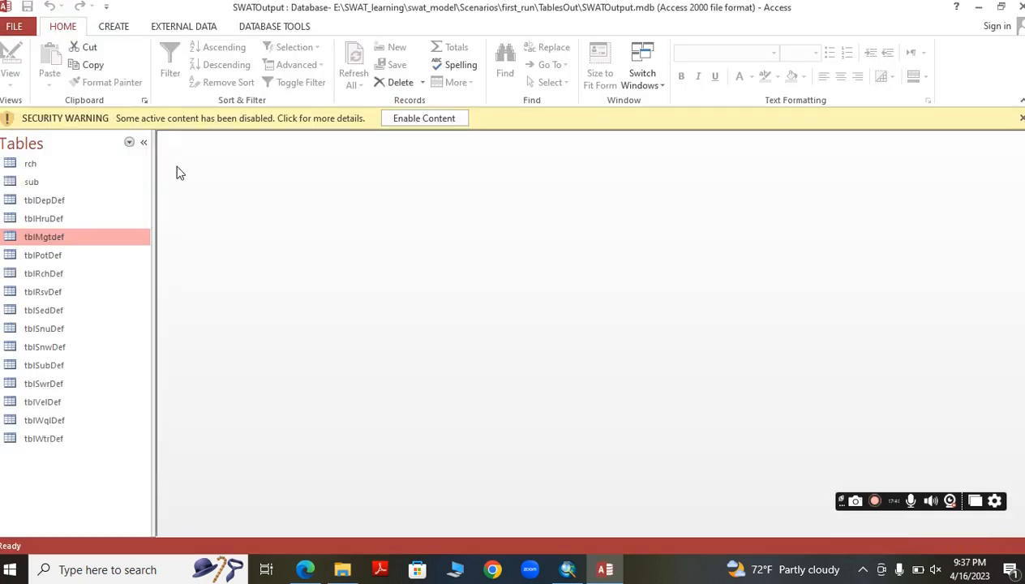
{"action": "left_click", "coordinate": [422, 120]}
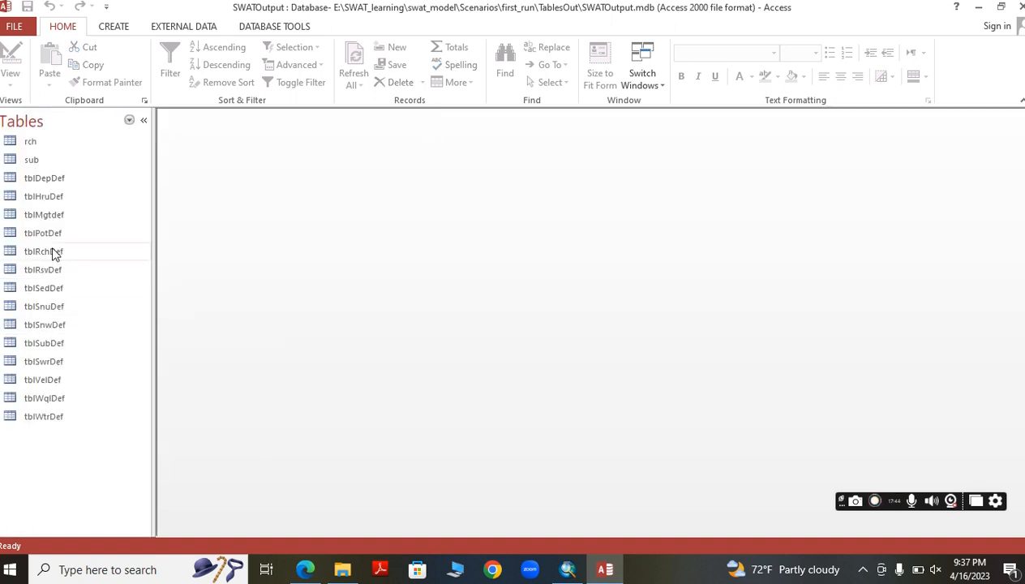
- Open the rch table and look through its reach output records
{"action": "left_click", "coordinate": [62, 146]}
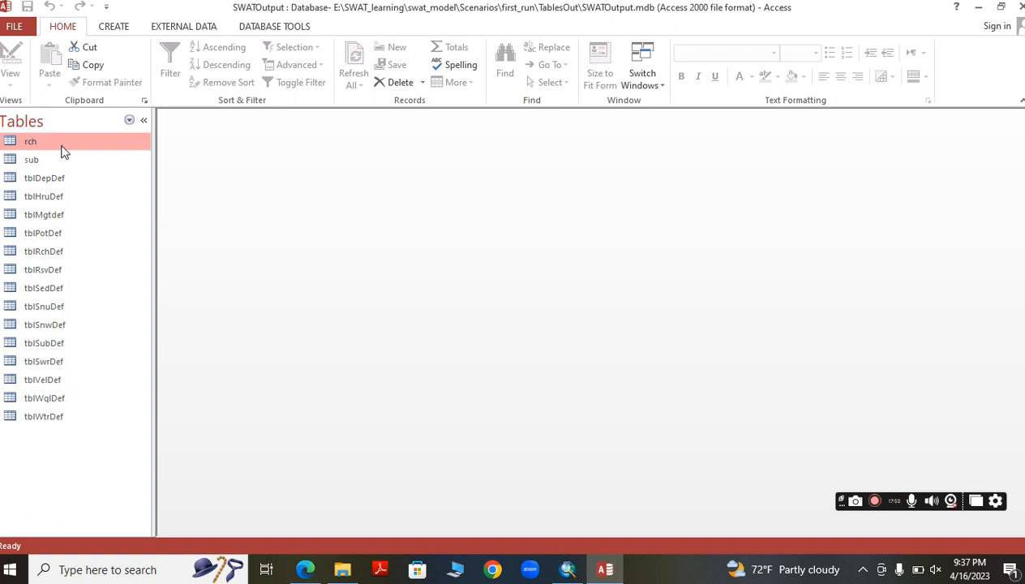
{"action": "double_click", "coordinate": [61, 147]}
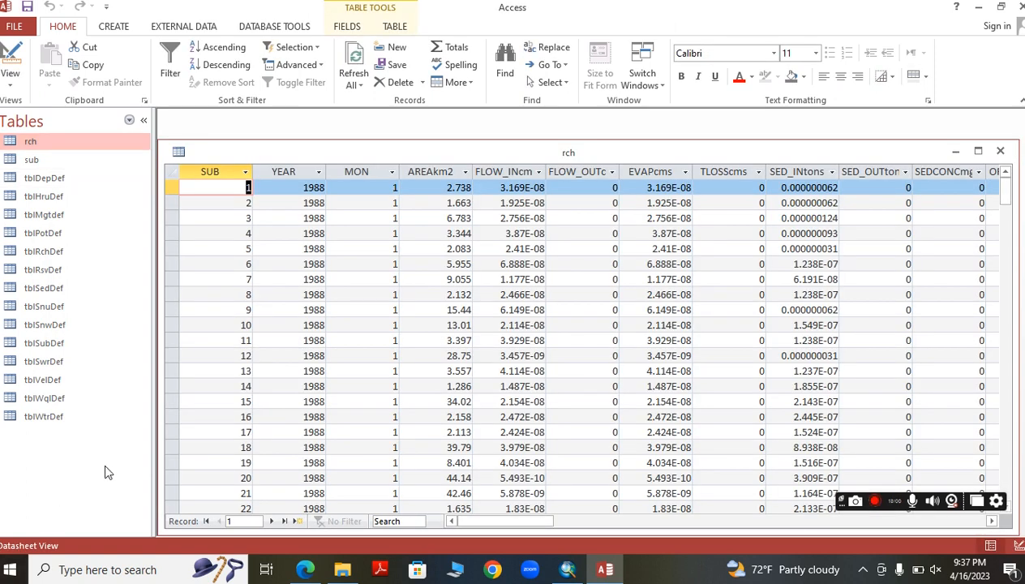
{"action": "scroll", "coordinate": [314, 302], "scroll_direction": "down", "scroll_amount": 3}
{"action": "scroll", "coordinate": [314, 302], "scroll_direction": "up", "scroll_amount": 1}
{"action": "scroll", "coordinate": [314, 301], "scroll_direction": "up", "scroll_amount": 2}
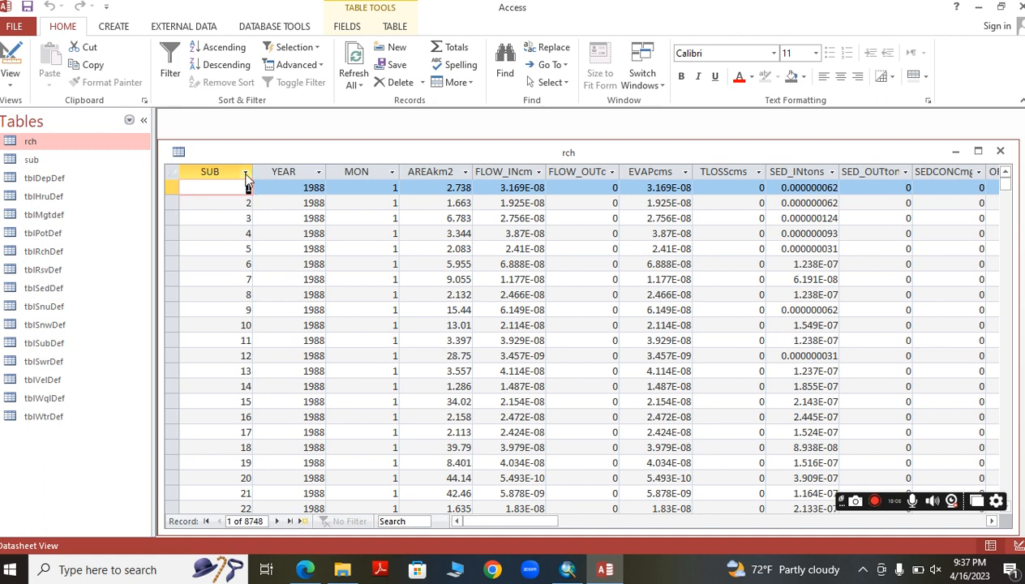
- Filter the rch table's SUB column to show only subbasin 1
{"action": "left_click", "coordinate": [245, 172]}
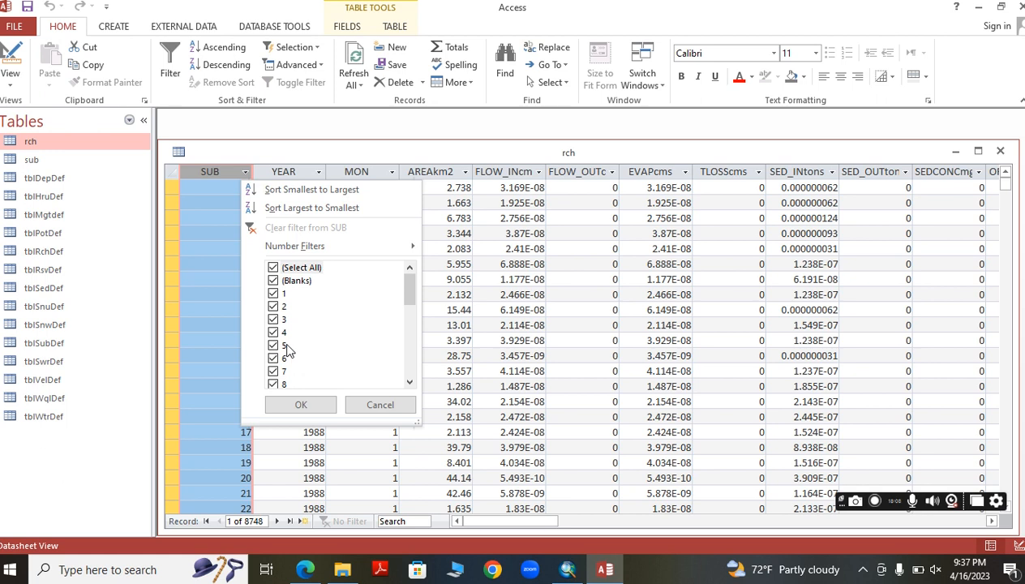
{"action": "scroll", "coordinate": [292, 360], "scroll_direction": "down", "scroll_amount": 7}
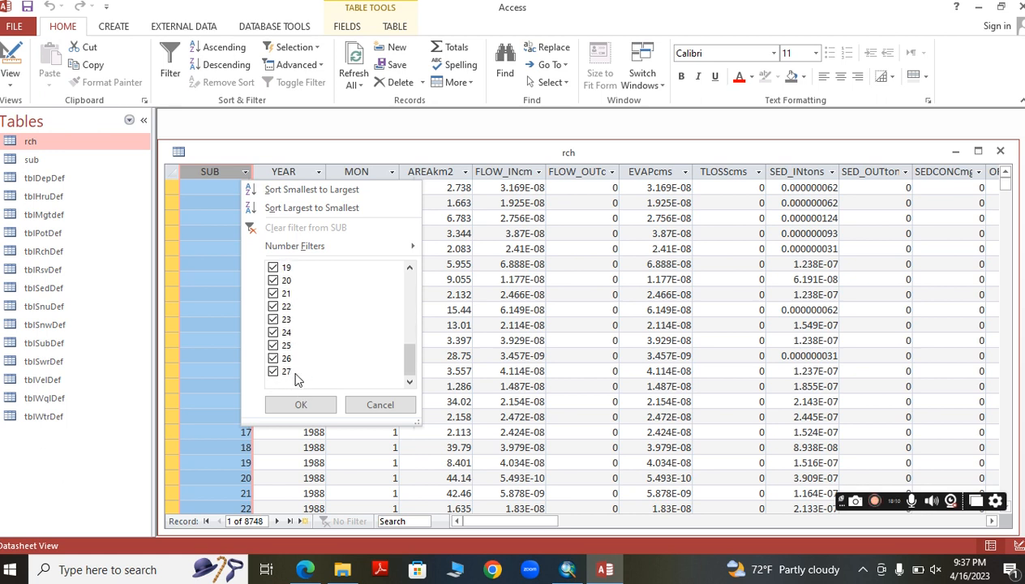
{"action": "scroll", "coordinate": [294, 377], "scroll_direction": "up", "scroll_amount": 7}
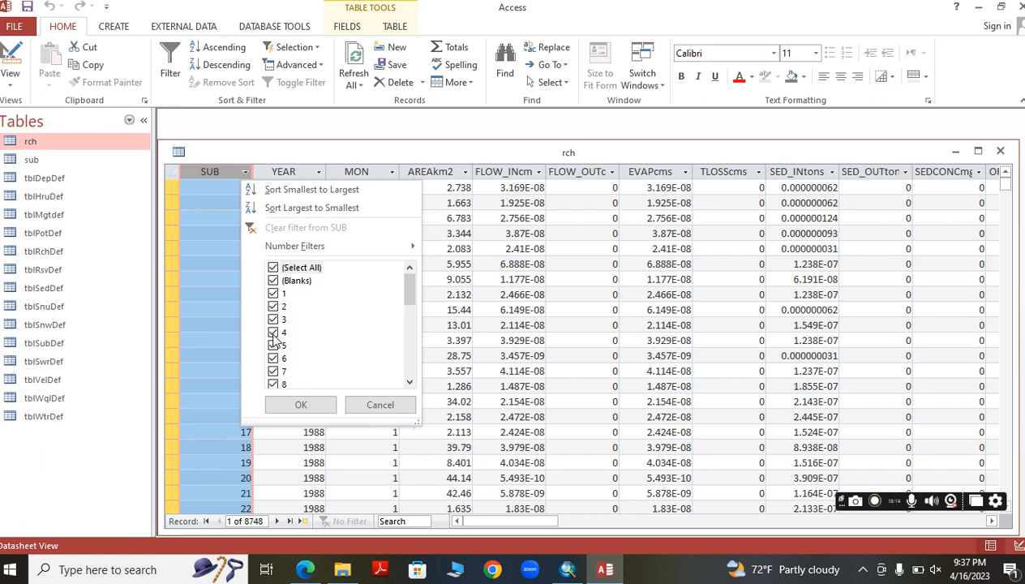
{"action": "left_click", "coordinate": [274, 294]}
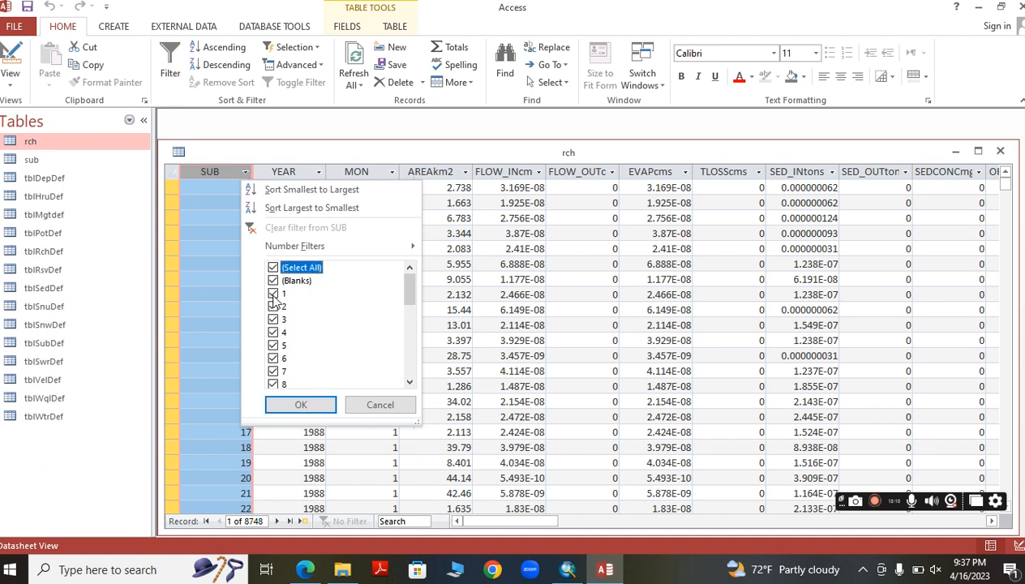
{"action": "left_click", "coordinate": [273, 268]}
{"action": "left_click", "coordinate": [274, 294]}
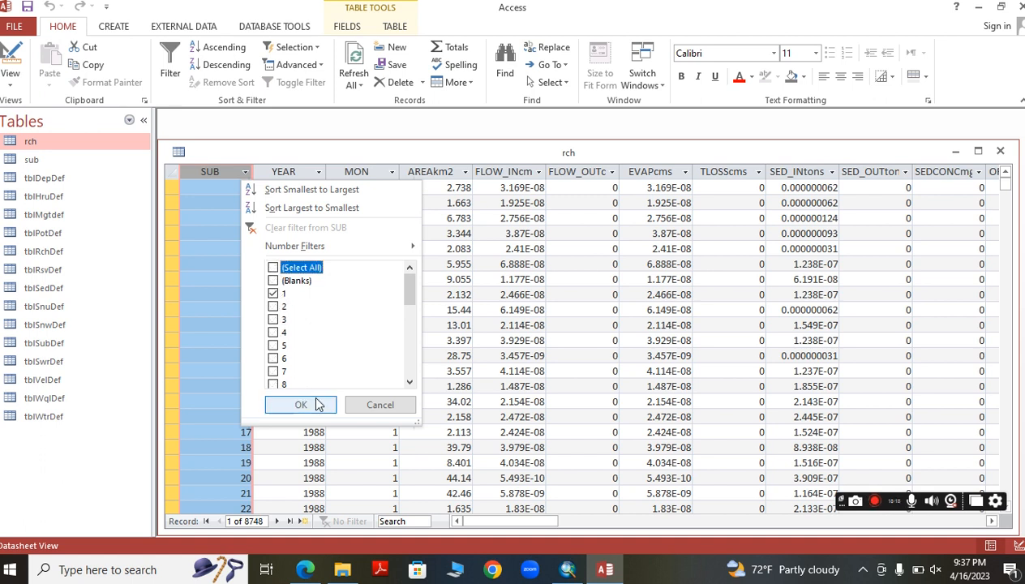
{"action": "left_click", "coordinate": [317, 404]}
- Filter the rch table's YEAR column to the three years starting in 2011
{"action": "left_click", "coordinate": [318, 172]}
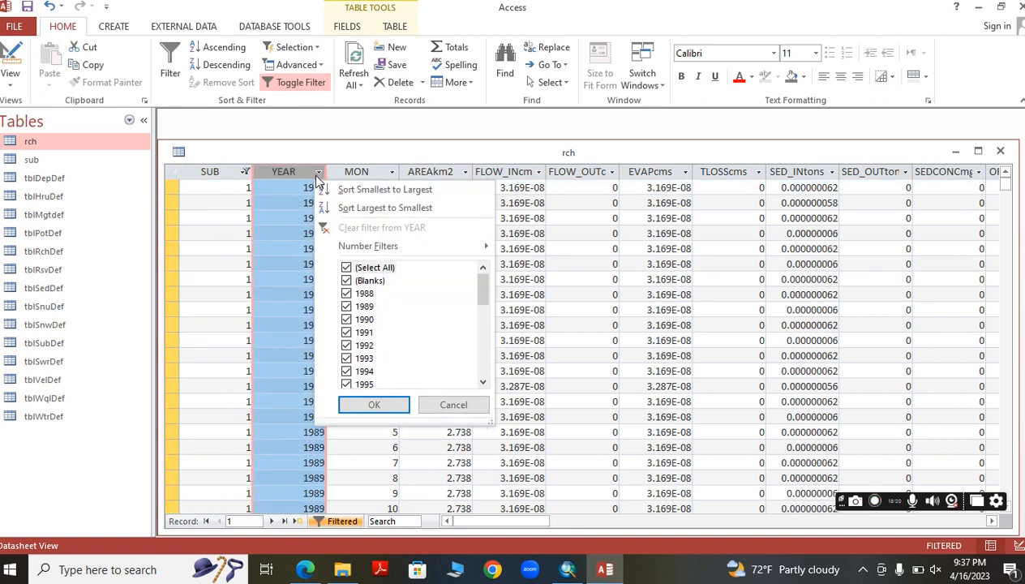
{"action": "left_click", "coordinate": [347, 268]}
{"action": "scroll", "coordinate": [353, 350], "scroll_direction": "down", "scroll_amount": 5}
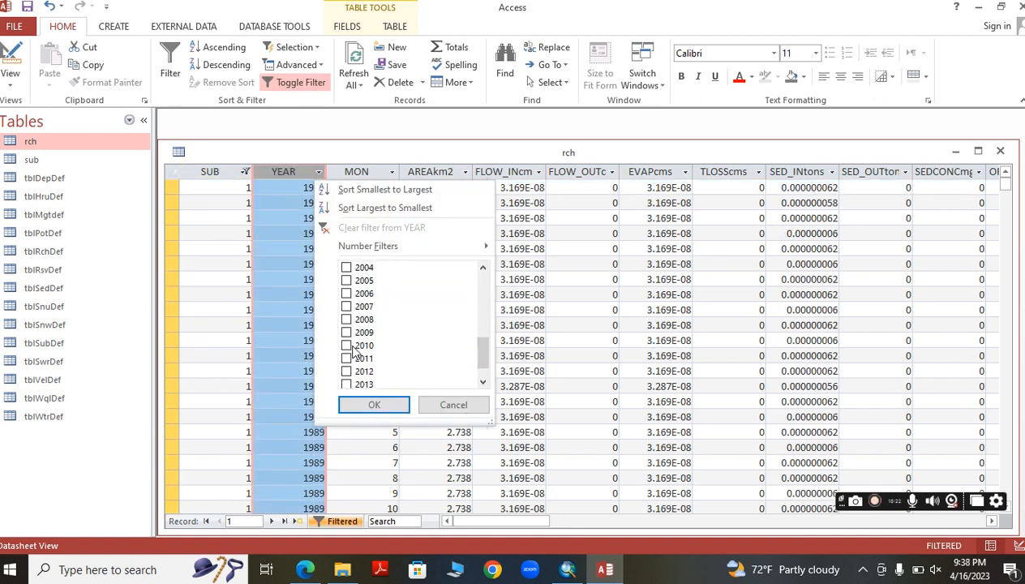
{"action": "left_click", "coordinate": [347, 359]}
{"action": "left_click", "coordinate": [372, 404]}
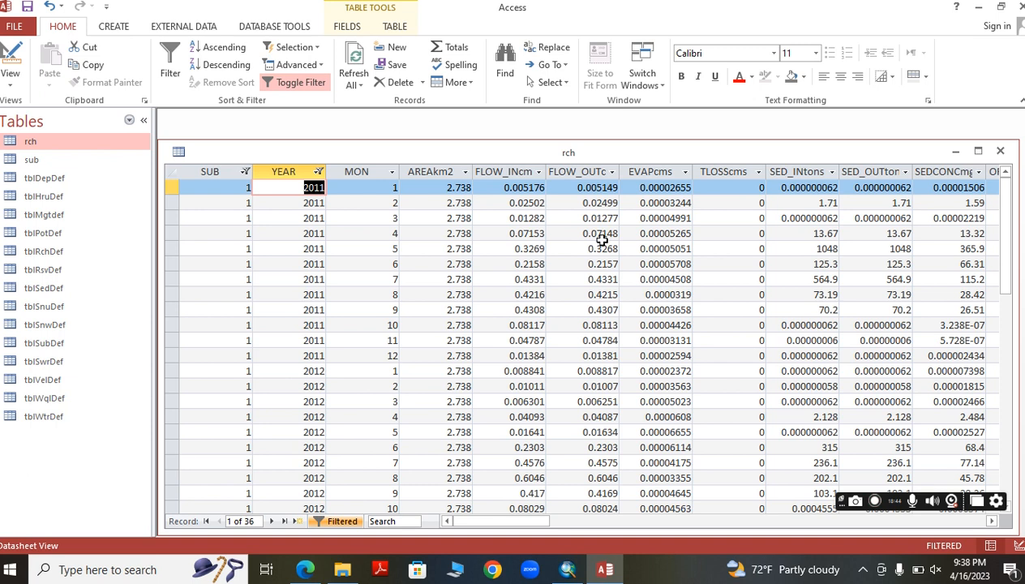
- Copy the filtered FLOW_OUT column of the rch table
{"action": "left_click", "coordinate": [575, 175]}
{"action": "right_click", "coordinate": [575, 174]}
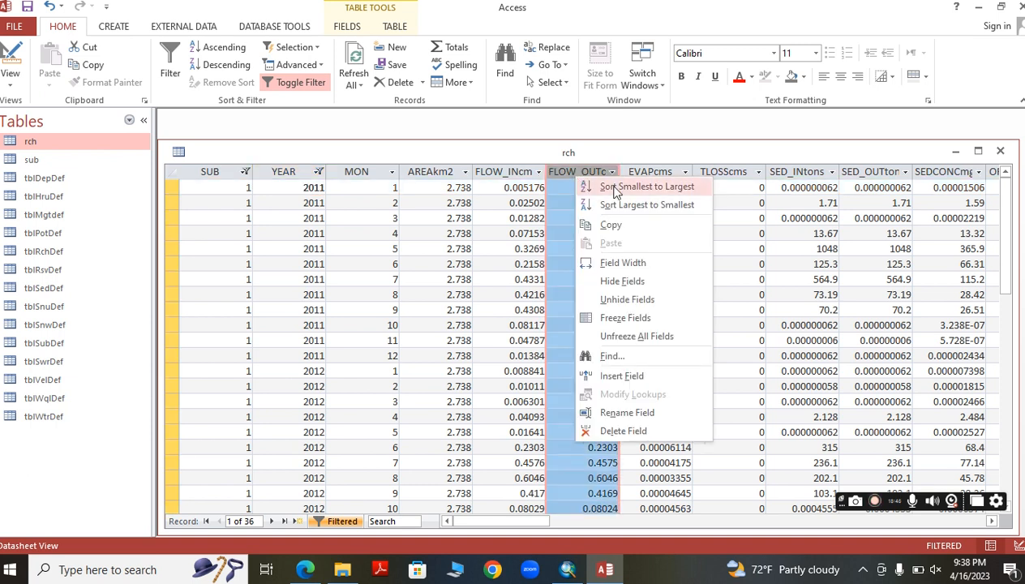
{"action": "left_click", "coordinate": [608, 225]}
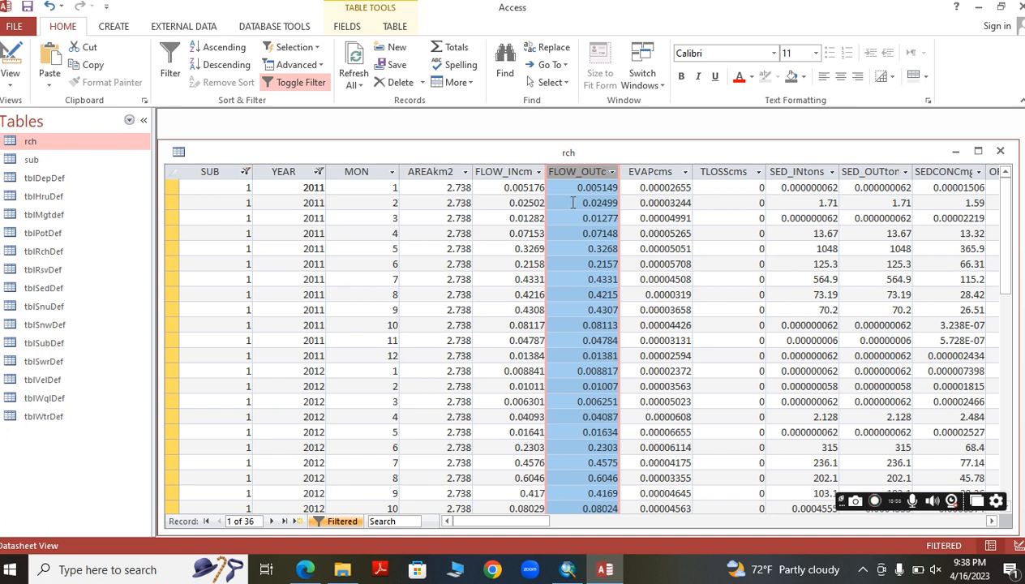
- Switch to ArcMap and hide the LongestPath, Watershed, Reach and MonitoringPoint layers
{"action": "left_click", "coordinate": [567, 569]}
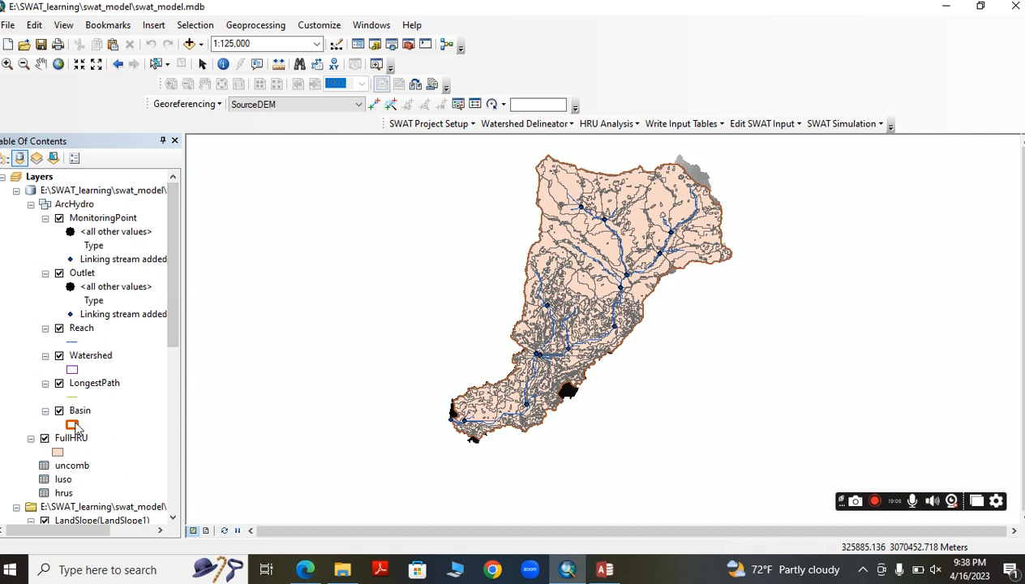
{"action": "left_click", "coordinate": [58, 384]}
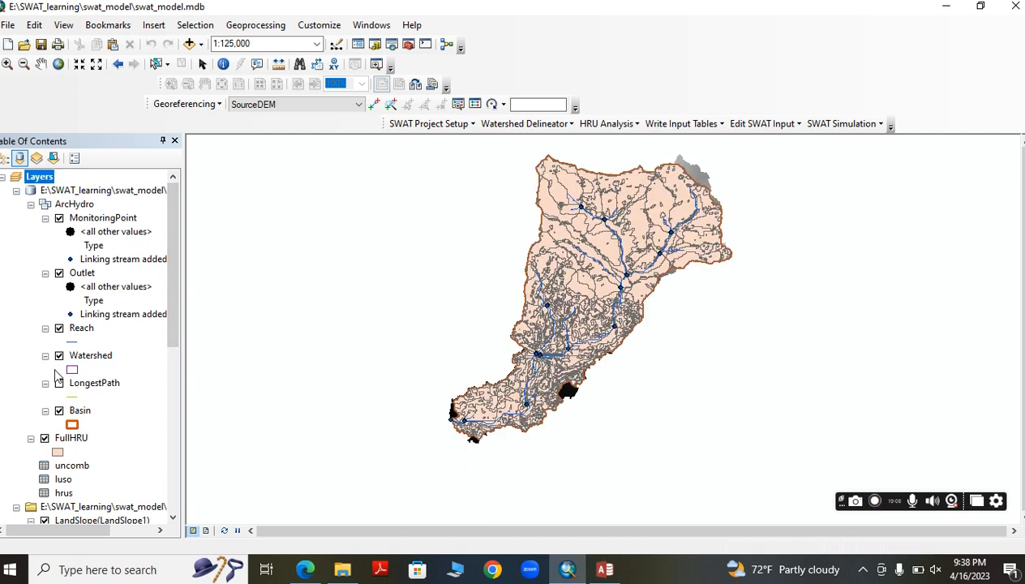
{"action": "left_click", "coordinate": [58, 355]}
{"action": "left_click", "coordinate": [59, 328]}
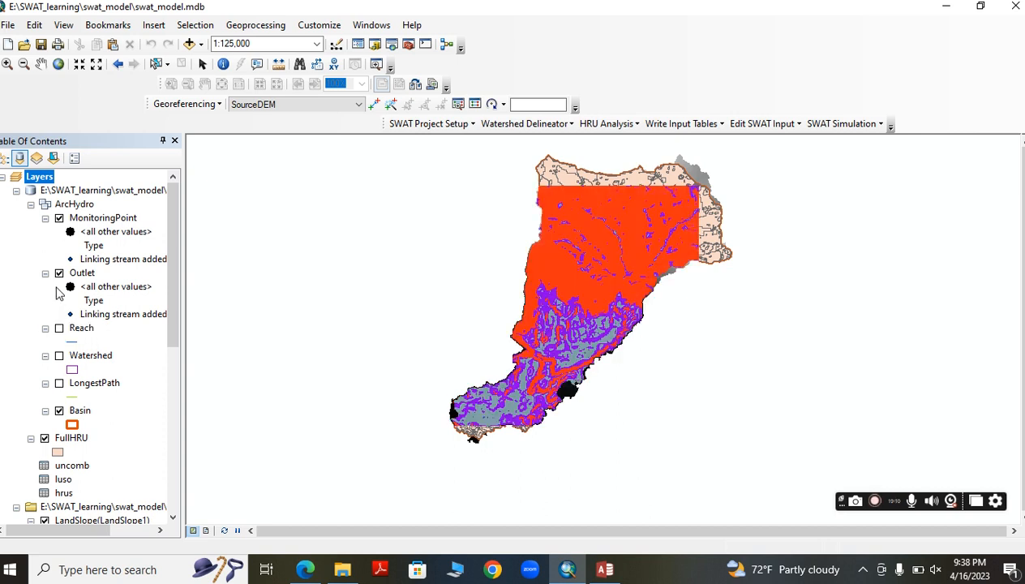
{"action": "left_click", "coordinate": [59, 218]}
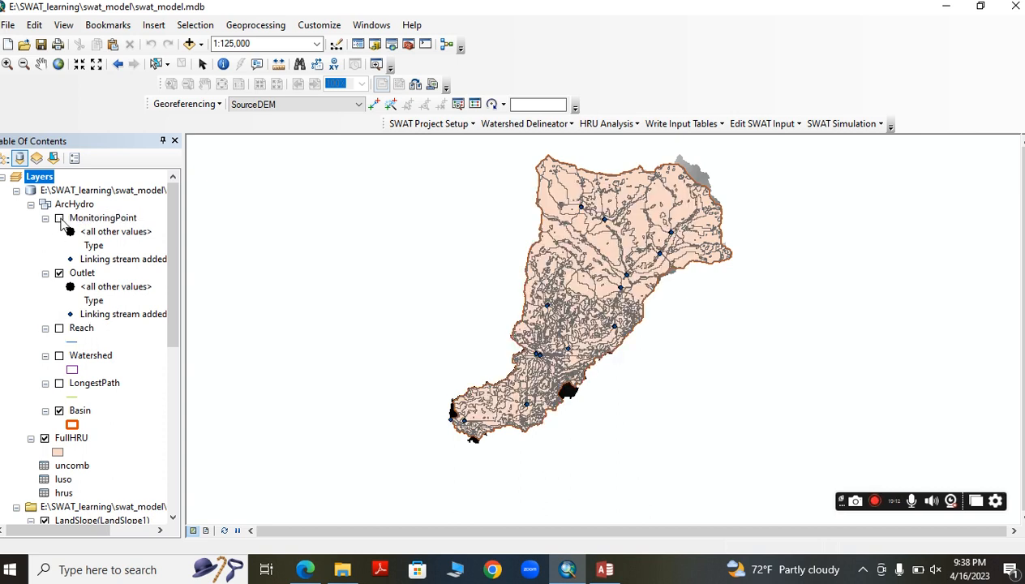
- Hide the FullHRU, LandSlope, SwatSoilClass, SwatLandUseClass and SourceDEM layers, leaving the Basin and Outlet layers on
{"action": "left_click", "coordinate": [45, 438]}
{"action": "scroll", "coordinate": [45, 438], "scroll_direction": "down", "scroll_amount": 1}
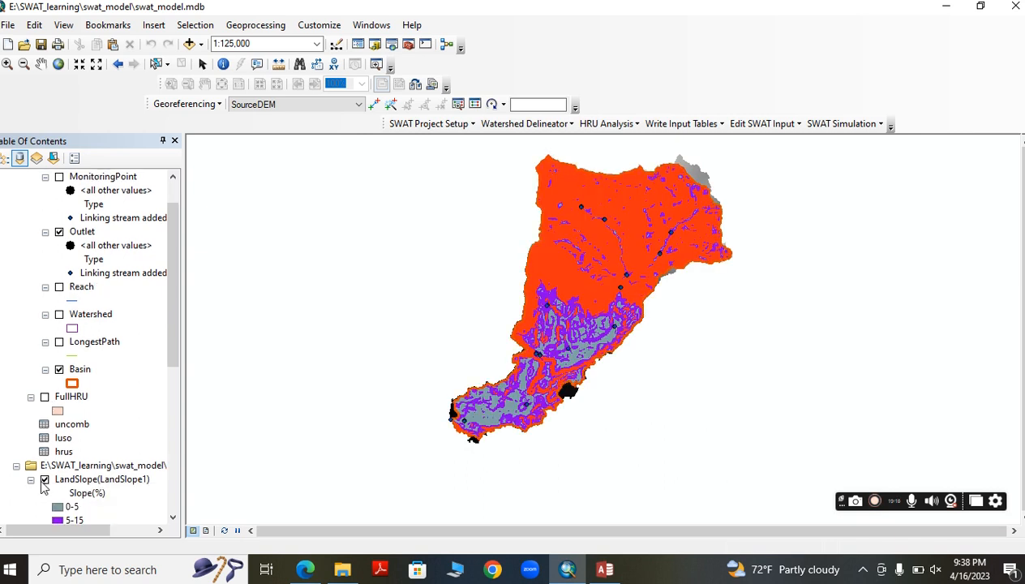
{"action": "left_click", "coordinate": [44, 480]}
{"action": "scroll", "coordinate": [45, 454], "scroll_direction": "down", "scroll_amount": 4}
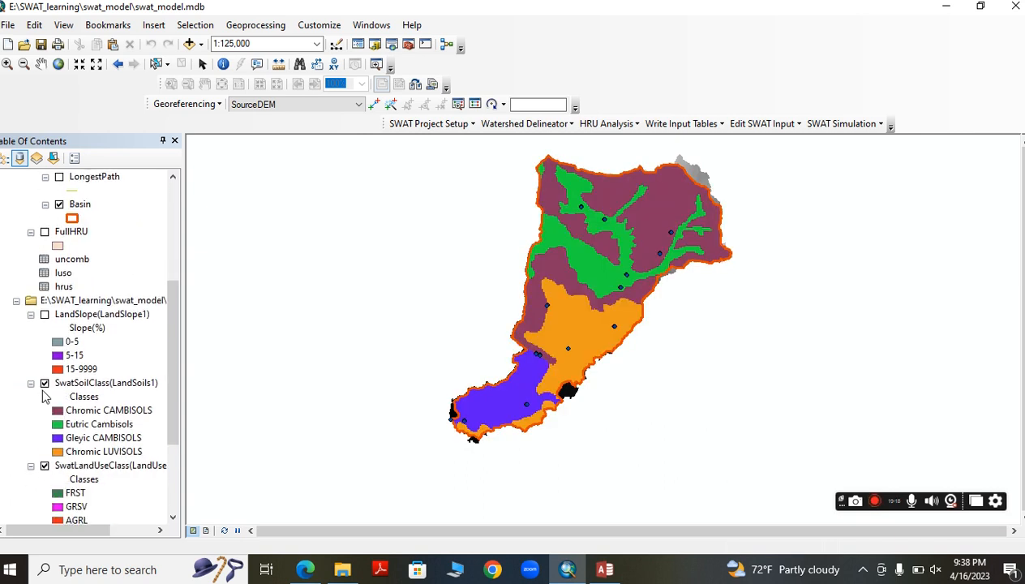
{"action": "left_click", "coordinate": [45, 384]}
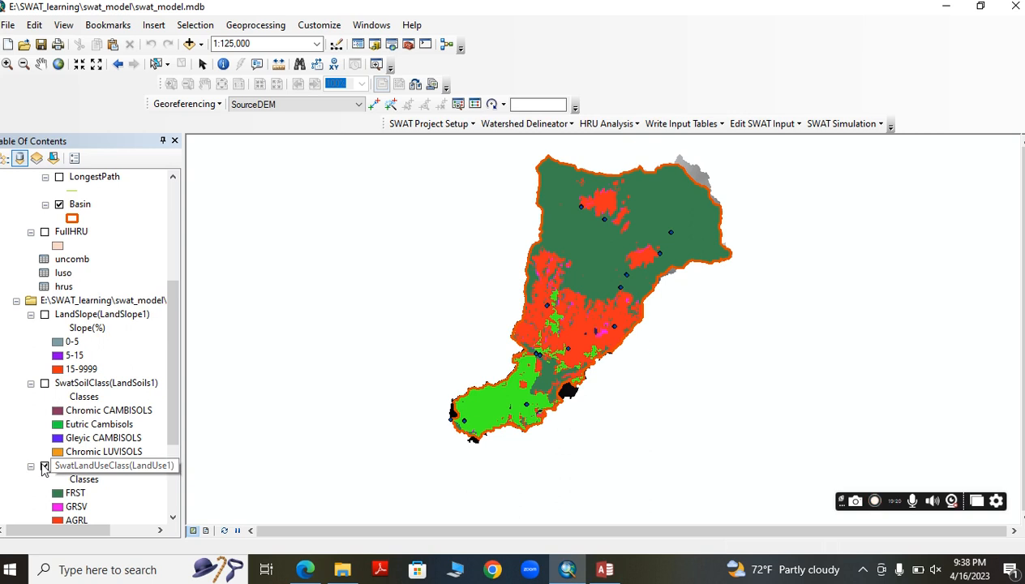
{"action": "left_click", "coordinate": [44, 465]}
{"action": "scroll", "coordinate": [65, 459], "scroll_direction": "down", "scroll_amount": 3}
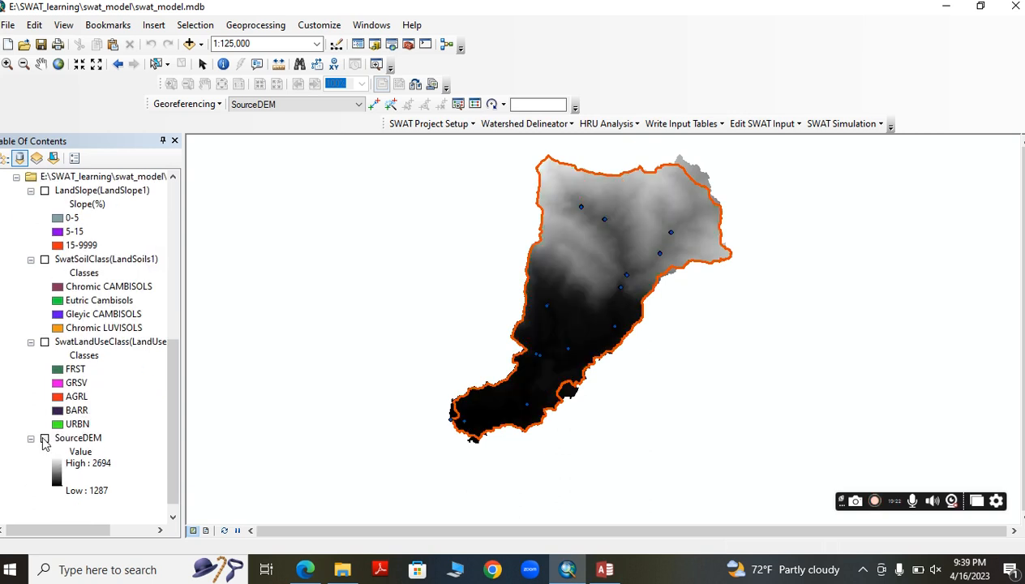
{"action": "left_click", "coordinate": [45, 439]}
{"action": "scroll", "coordinate": [65, 430], "scroll_direction": "up", "scroll_amount": 7}
{"action": "scroll", "coordinate": [71, 425], "scroll_direction": "up", "scroll_amount": 1}
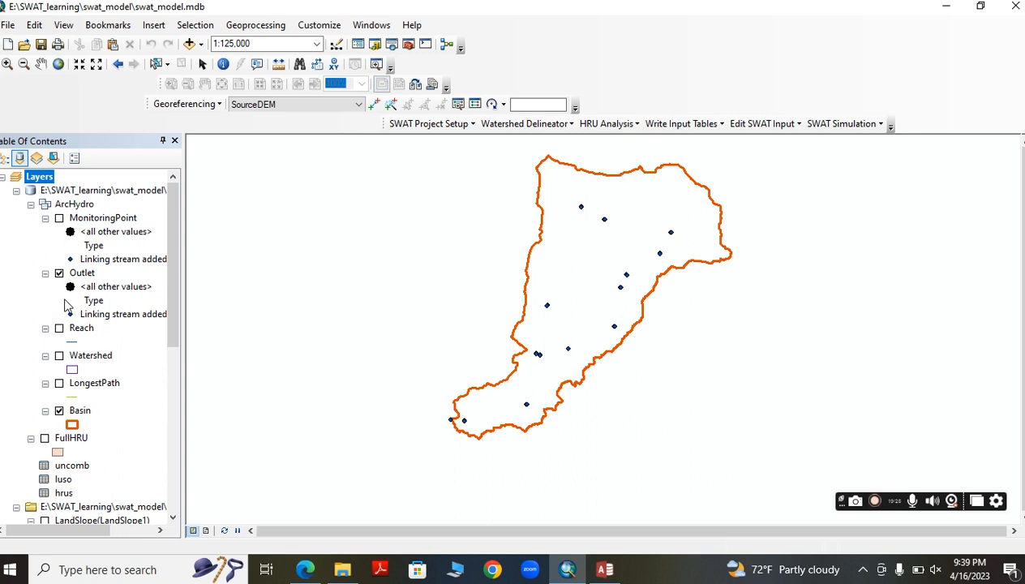
- Show the Watershed layer on the map together with the Basin and Outlet layers
{"action": "left_click", "coordinate": [59, 357]}
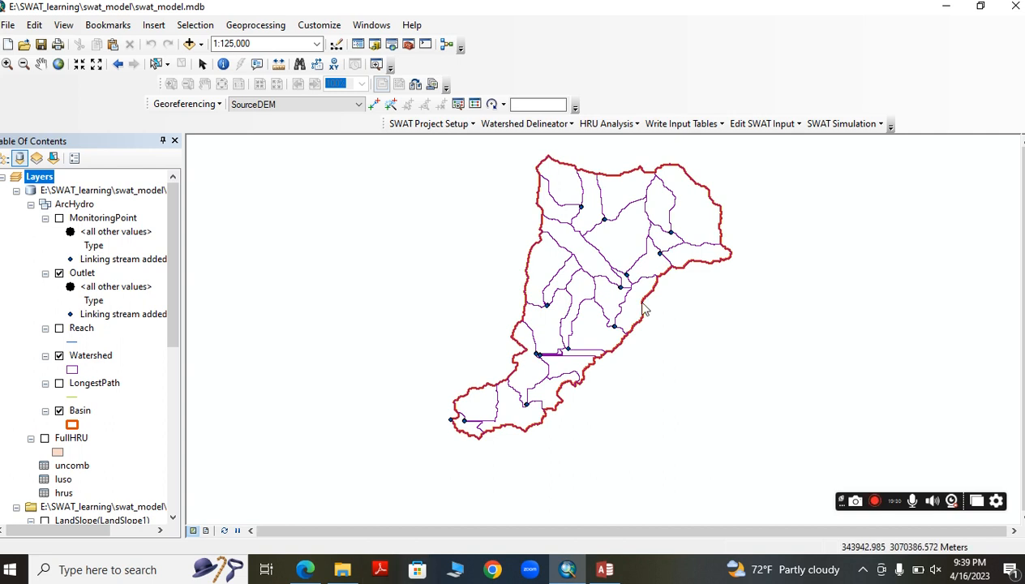
{"action": "scroll", "coordinate": [704, 197], "scroll_direction": "up", "scroll_amount": 1}
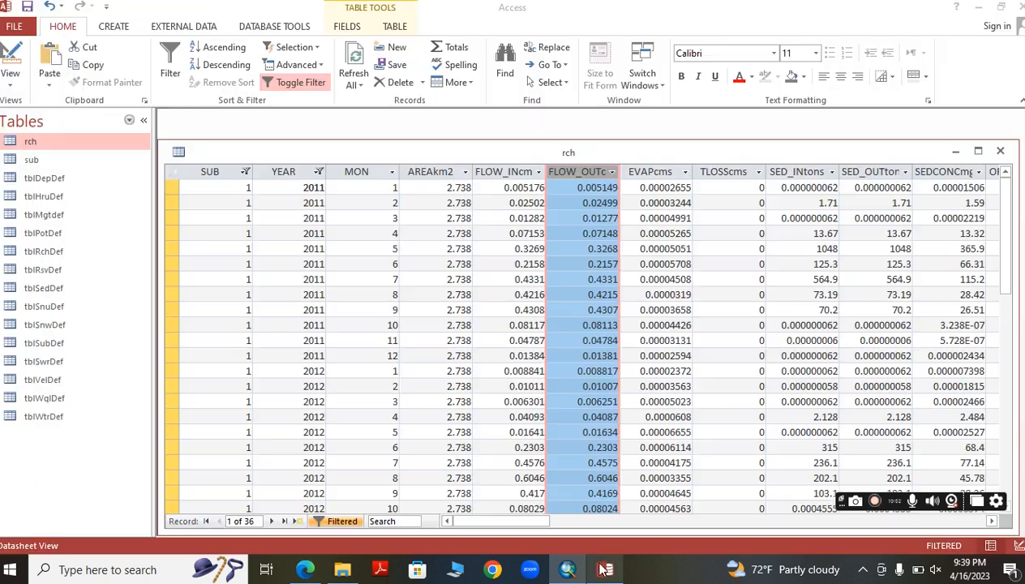
- Switch to Access, open the sub table and examine its AREAkm2, PRECIPmm, SNOWMELT and PETmm columns
{"action": "left_click", "coordinate": [604, 569]}
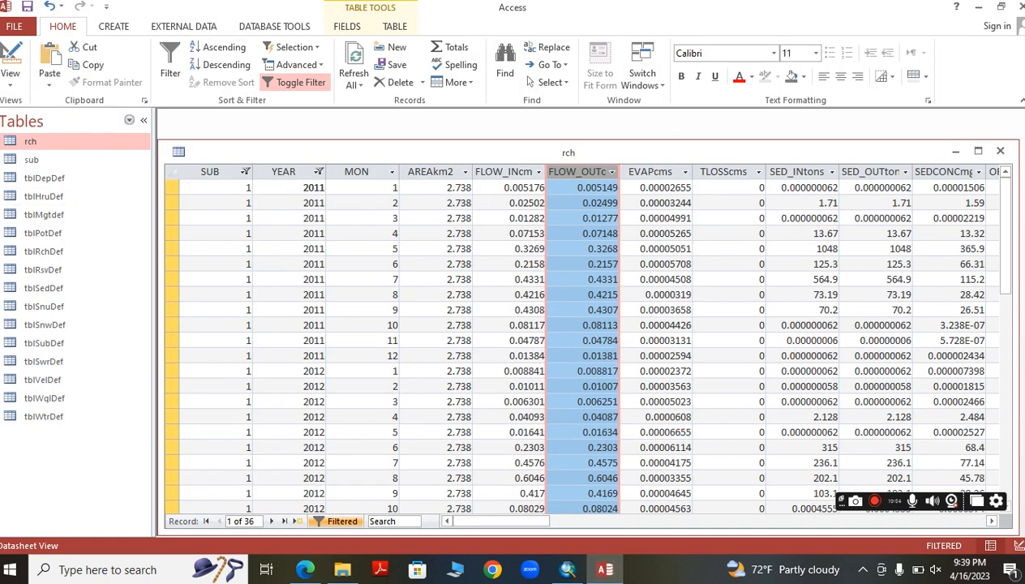
{"action": "double_click", "coordinate": [54, 161]}
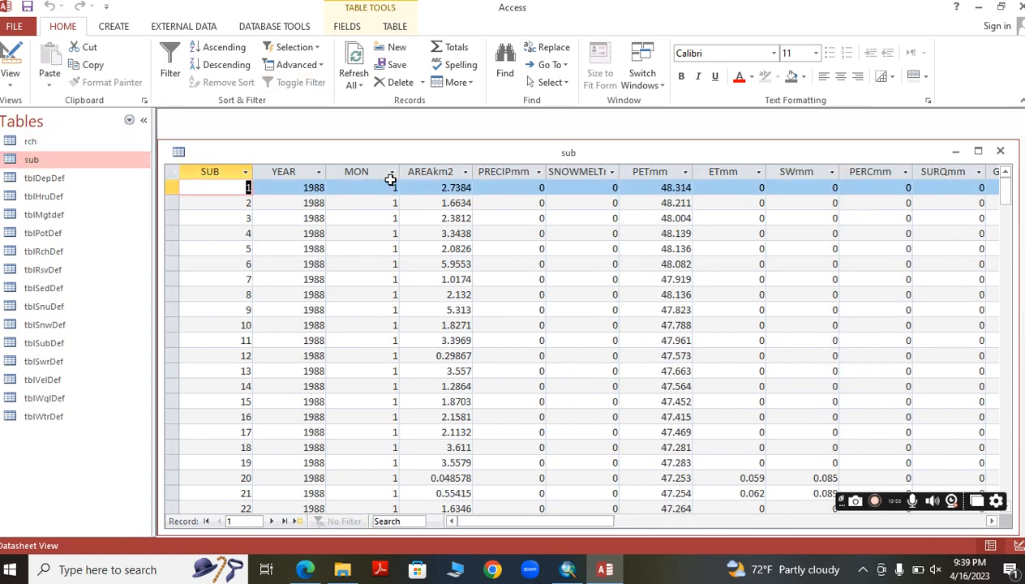
{"action": "left_click", "coordinate": [451, 175]}
{"action": "left_click", "coordinate": [532, 174]}
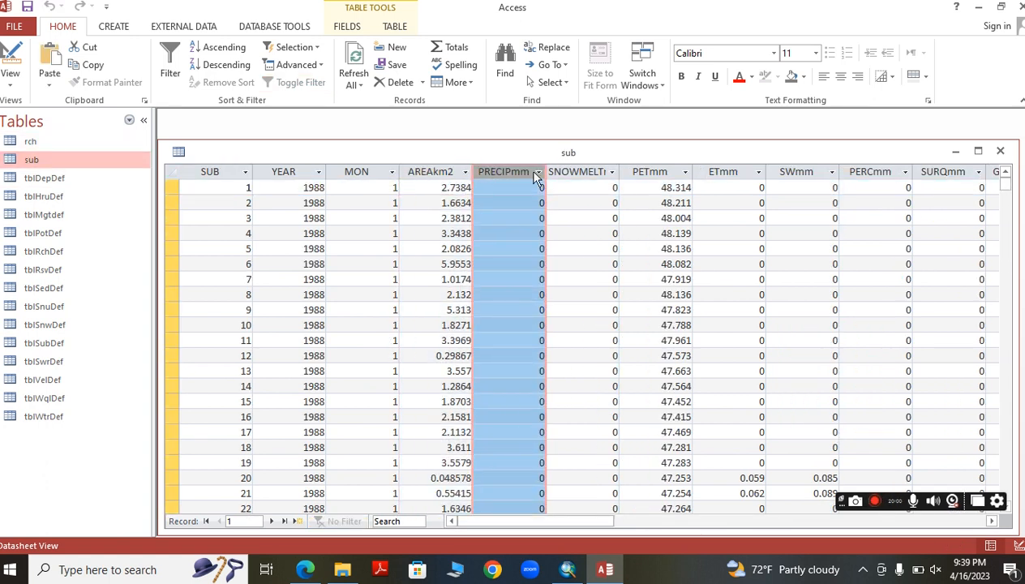
{"action": "left_click", "coordinate": [590, 171]}
{"action": "left_click", "coordinate": [647, 171]}
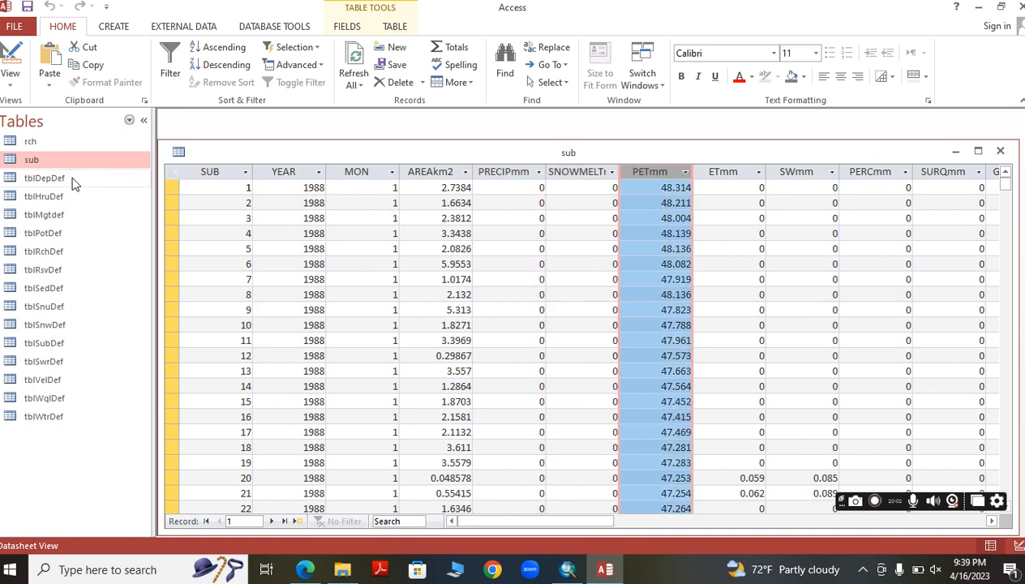
{"action": "left_click", "coordinate": [35, 142]}
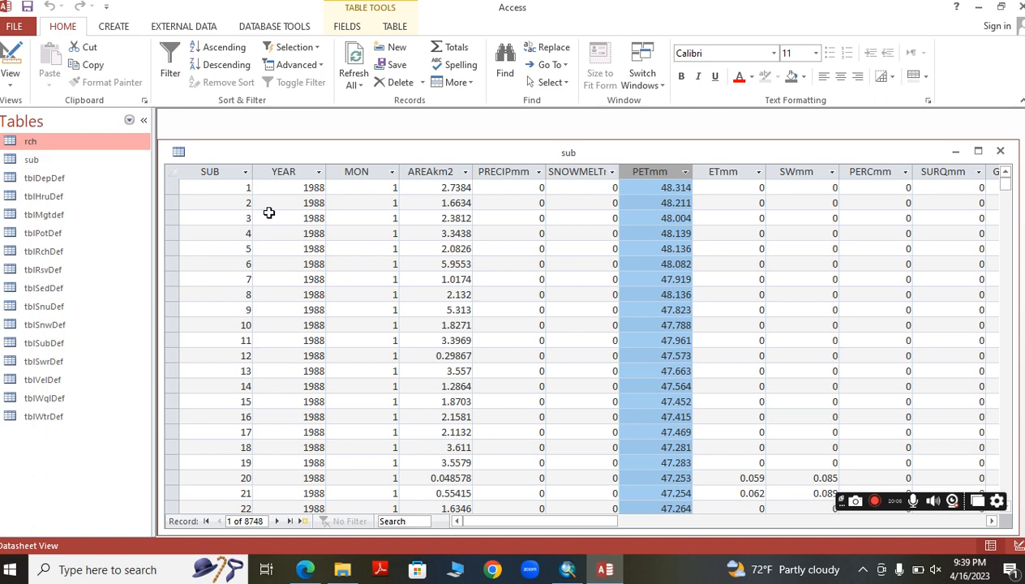
{"action": "scroll", "coordinate": [283, 234], "scroll_direction": "down", "scroll_amount": 2}
{"action": "scroll", "coordinate": [284, 235], "scroll_direction": "up", "scroll_amount": 5}
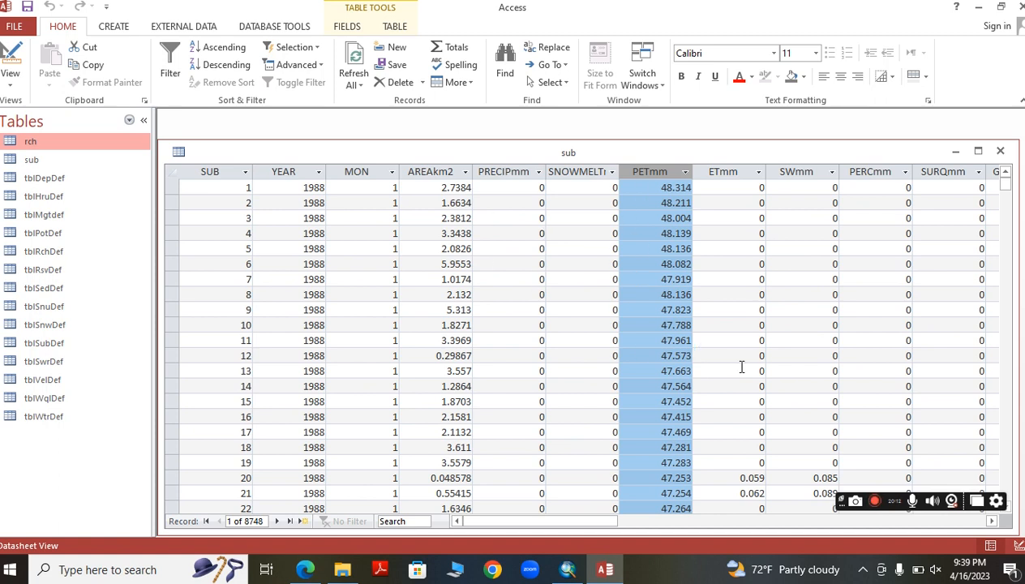
- Switch to ArcMap and examine the subbasin boundaries and outlet points within the watershed
{"action": "left_click", "coordinate": [579, 574]}
{"action": "scroll", "coordinate": [519, 341], "scroll_direction": "up", "scroll_amount": 1}
{"action": "scroll", "coordinate": [545, 324], "scroll_direction": "down", "scroll_amount": 2}
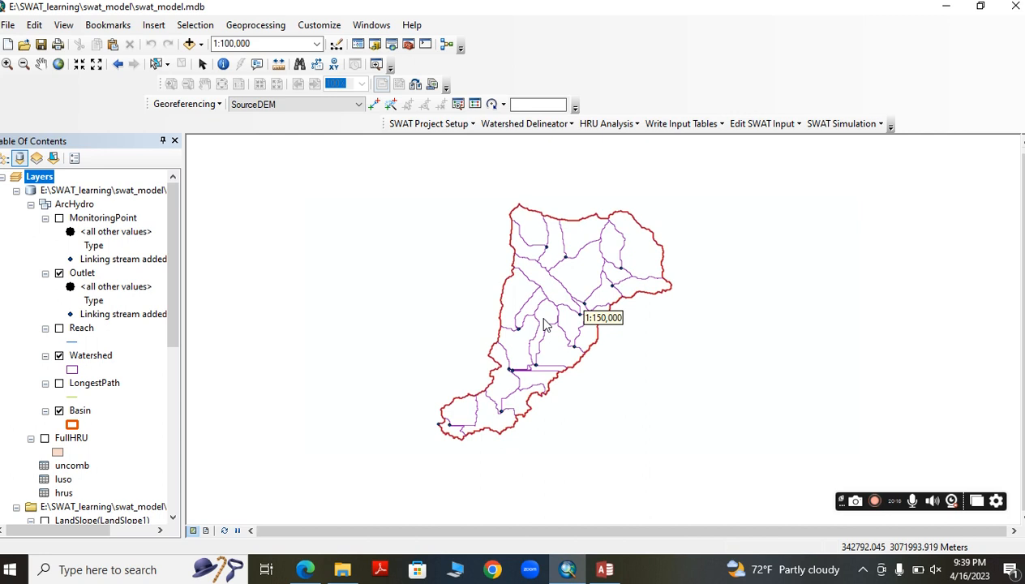
{"action": "scroll", "coordinate": [545, 325], "scroll_direction": "up", "scroll_amount": 1}
{"action": "scroll", "coordinate": [545, 325], "scroll_direction": "down", "scroll_amount": 1}
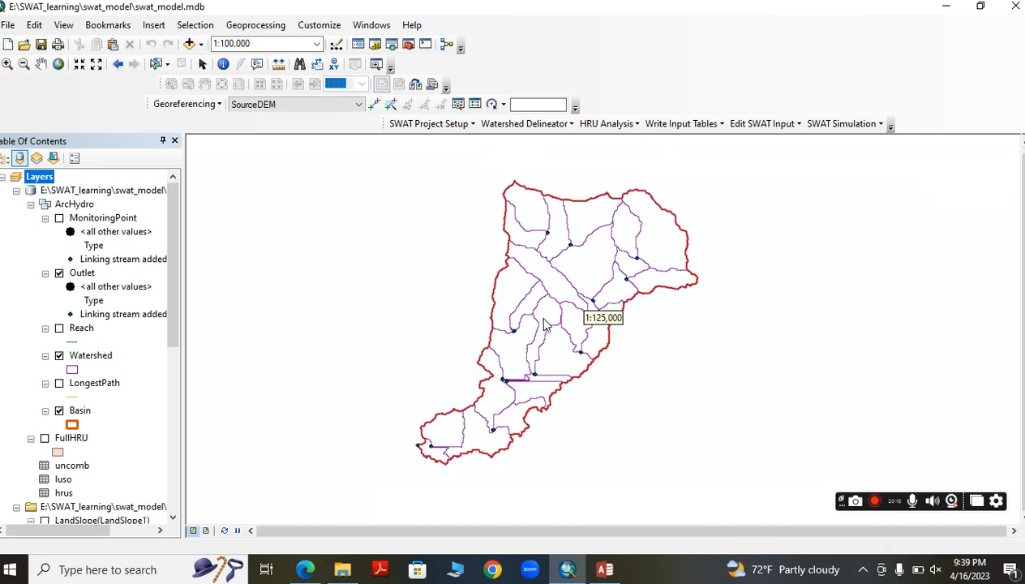
{"action": "scroll", "coordinate": [586, 334], "scroll_direction": "up", "scroll_amount": 2}
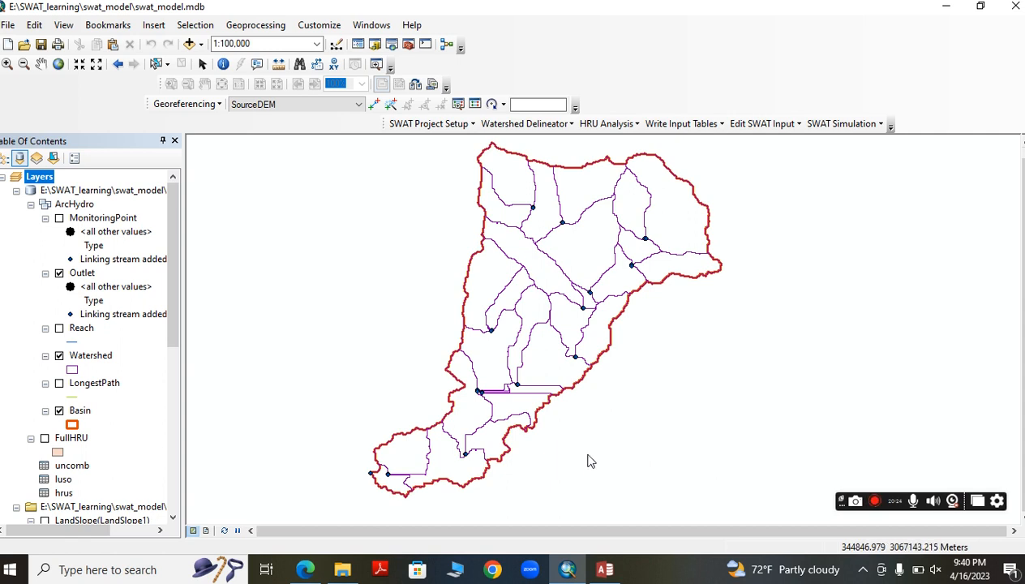
{"action": "scroll", "coordinate": [591, 460], "scroll_direction": "down", "scroll_amount": 1}
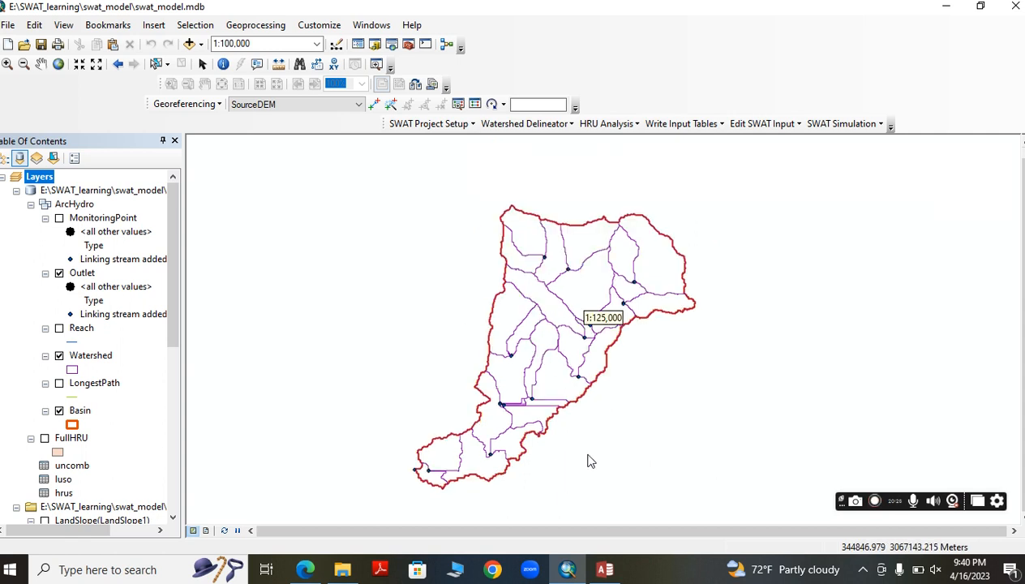
{"action": "scroll", "coordinate": [590, 461], "scroll_direction": "up", "scroll_amount": 1}
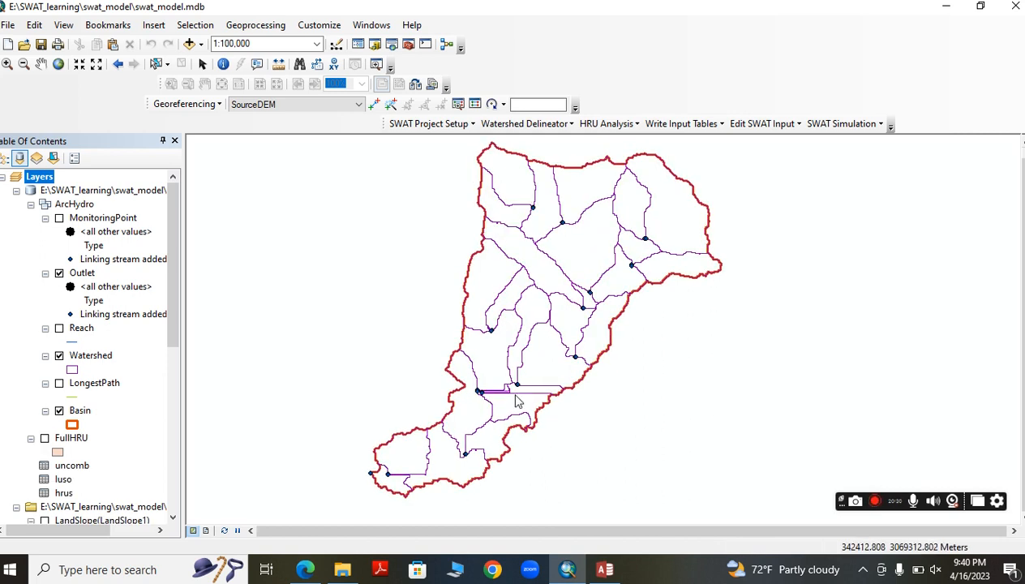
- Switch to Edge, search for "swat user group" in a new tab and open the SWAT-user Google Groups page
{"action": "left_click", "coordinate": [310, 572]}
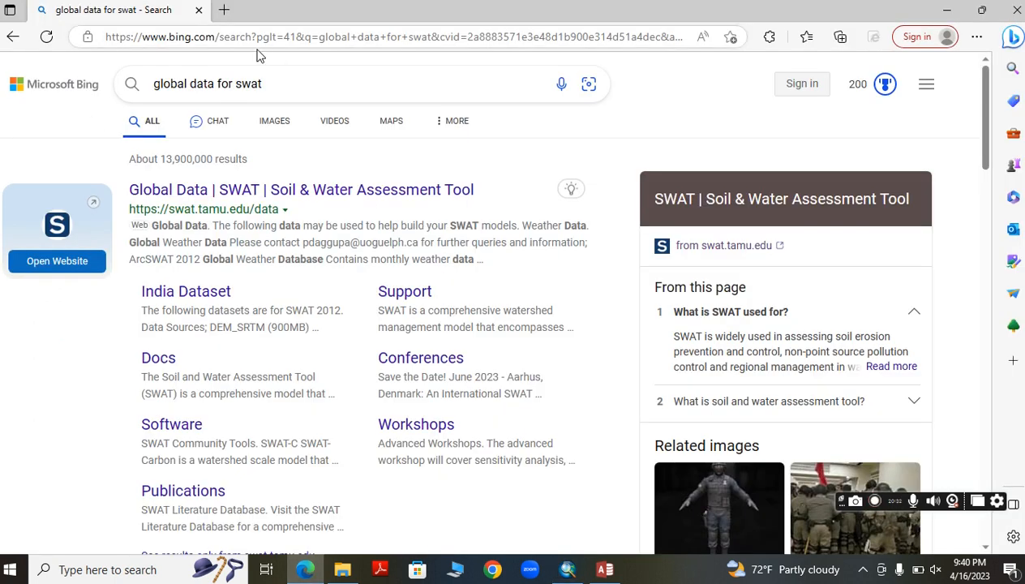
{"action": "left_click", "coordinate": [223, 10]}
{"action": "left_click", "coordinate": [216, 33]}
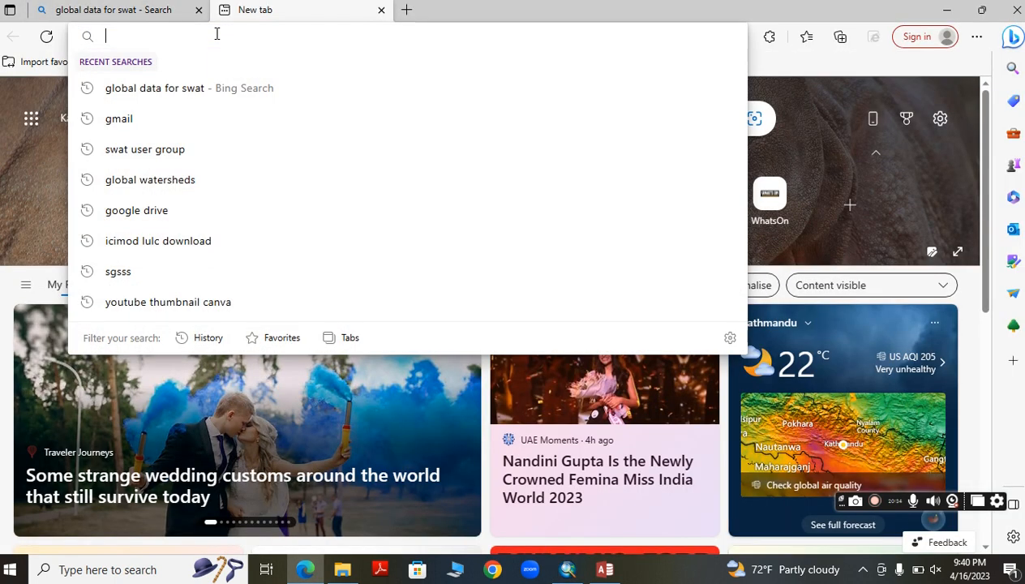
{"action": "type", "text": "swat us"}
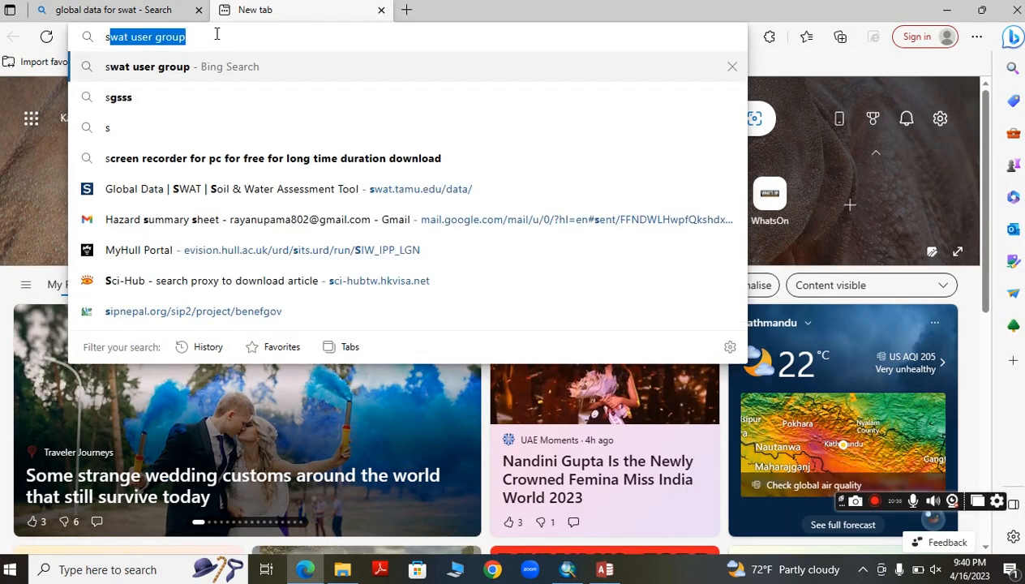
{"action": "type", "text": "er grou"}
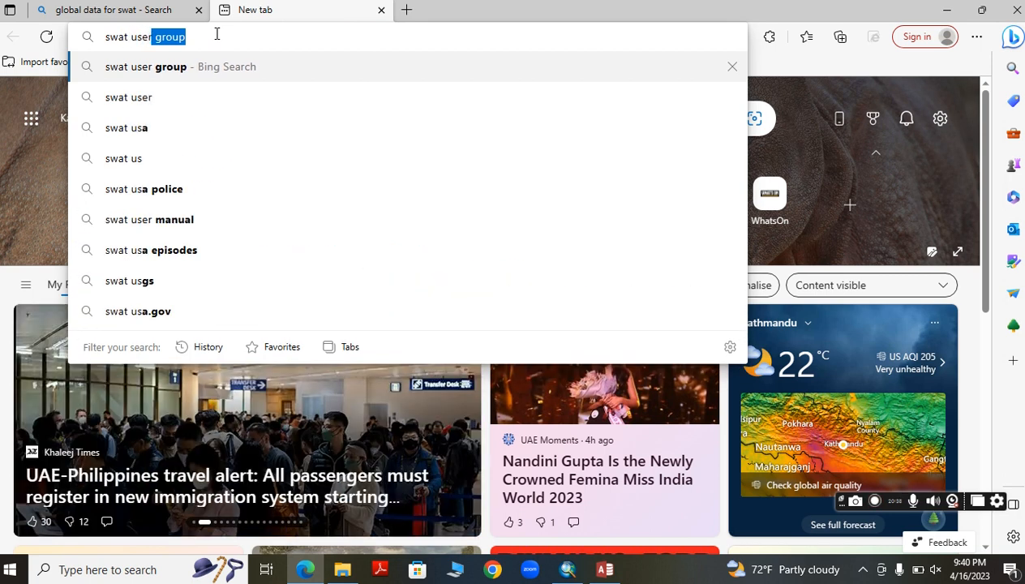
{"action": "type", "text": "p"}
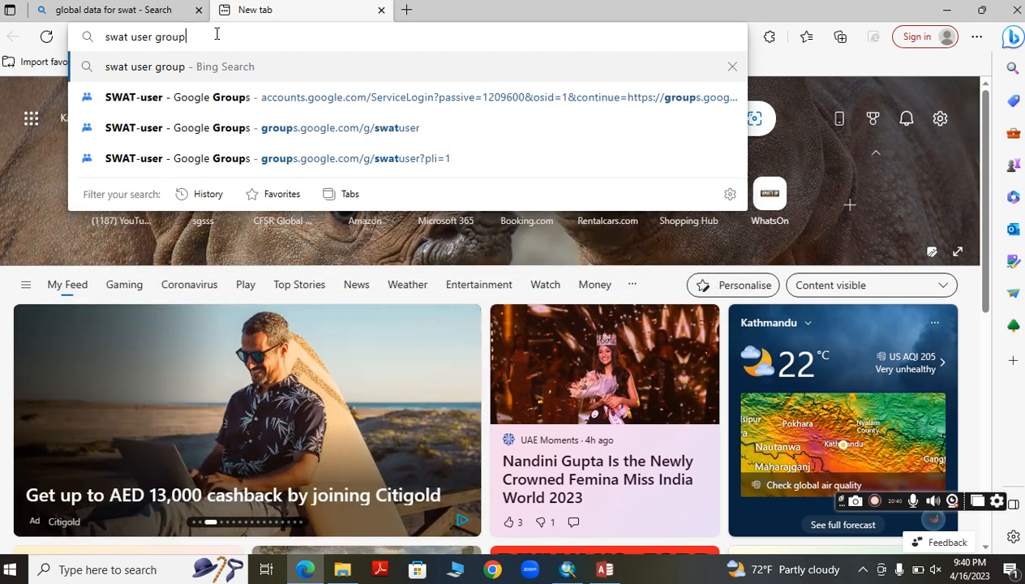
{"action": "key", "text": "Return"}
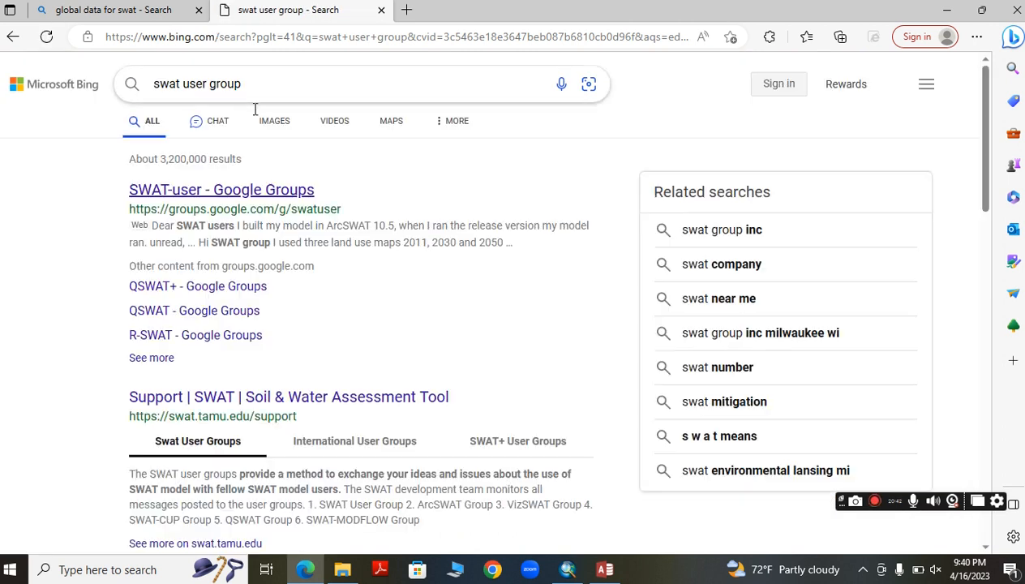
{"action": "left_click", "coordinate": [183, 193]}
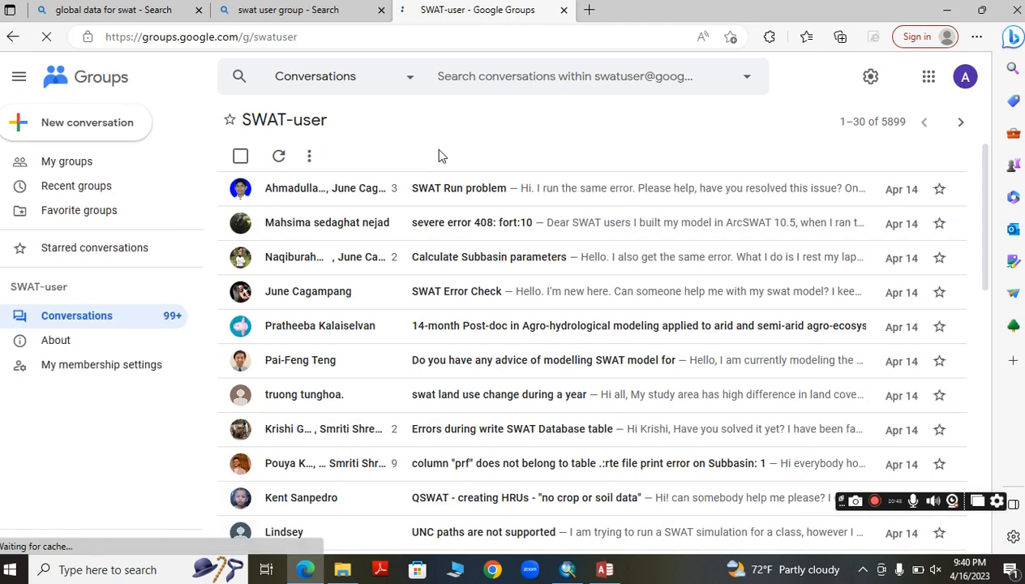
- Start a new conversation in the SWAT-user group with the subject "error" and discard the unsent draft
{"action": "left_click", "coordinate": [74, 130]}
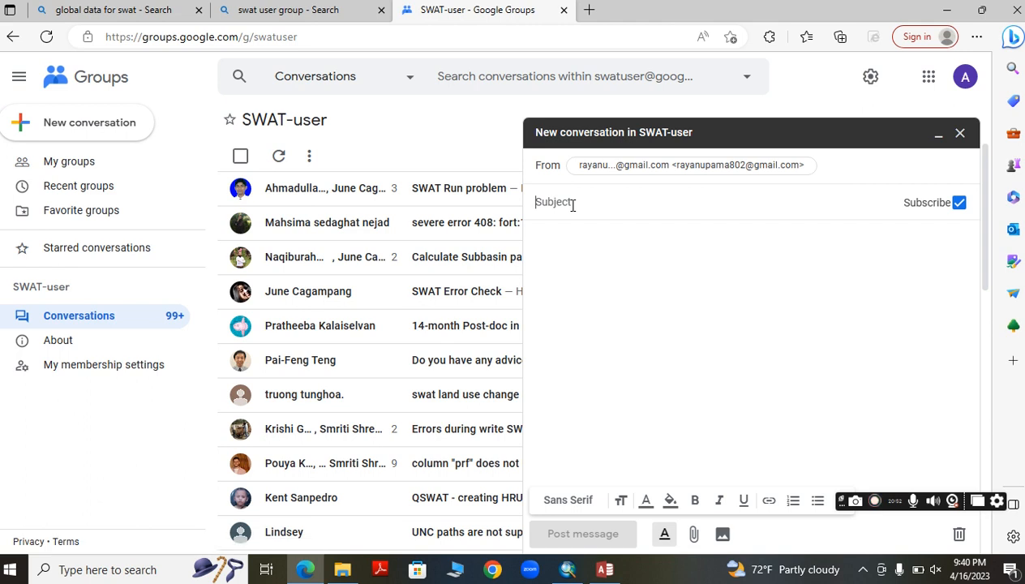
{"action": "left_click", "coordinate": [572, 204]}
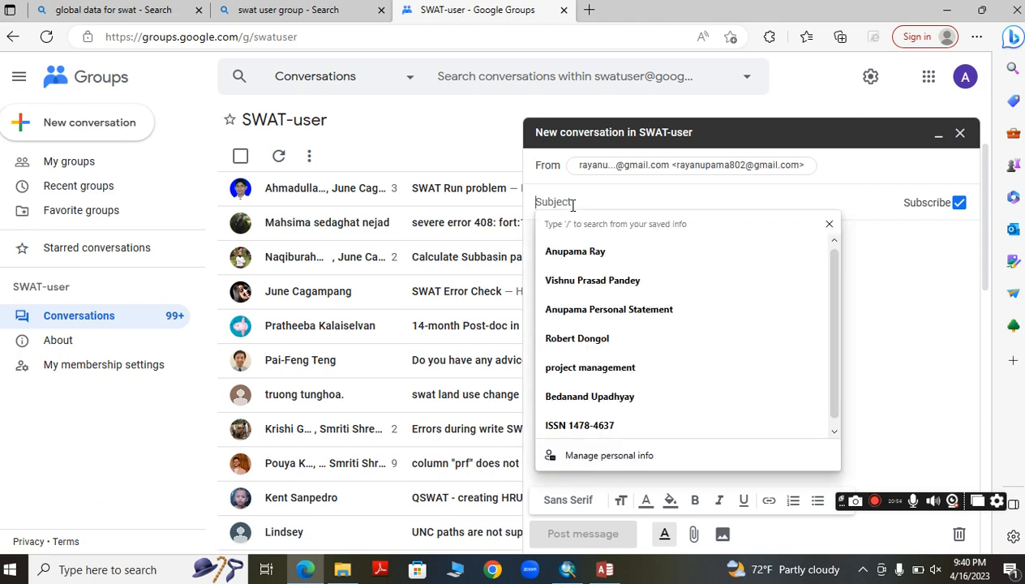
{"action": "type", "text": "er"}
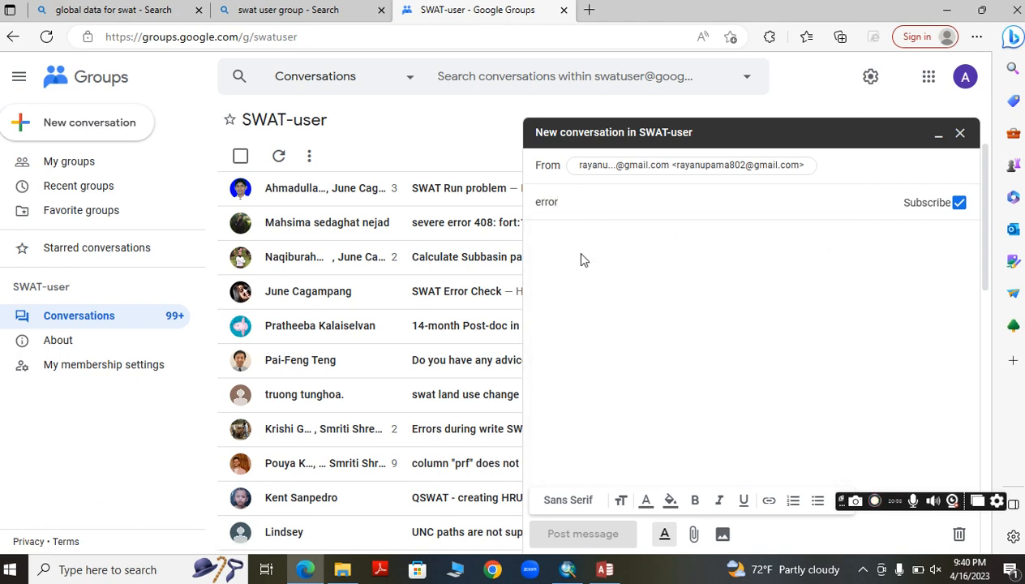
{"action": "type", "text": "ror"}
{"action": "left_click", "coordinate": [581, 259]}
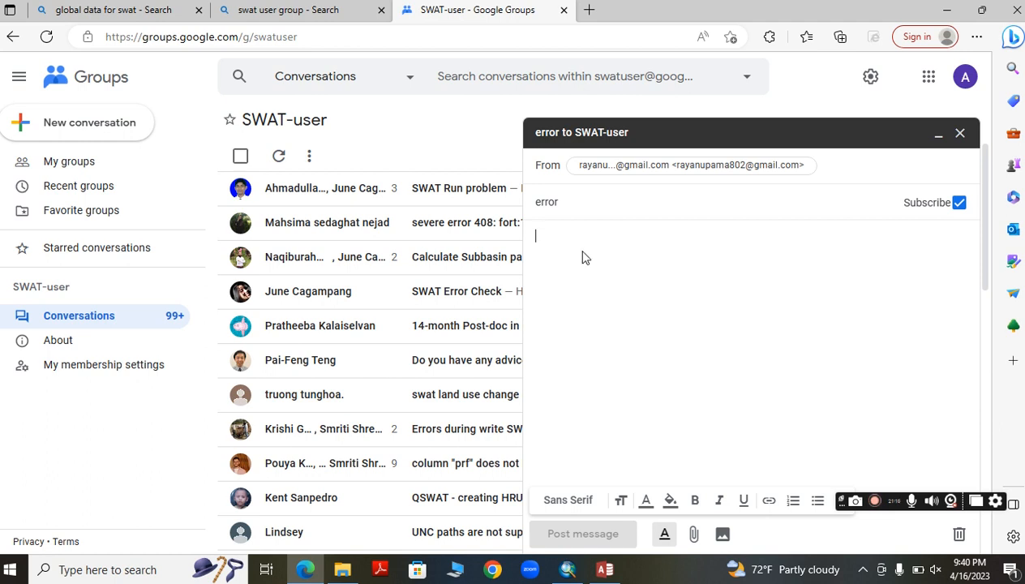
{"action": "left_click", "coordinate": [957, 137]}
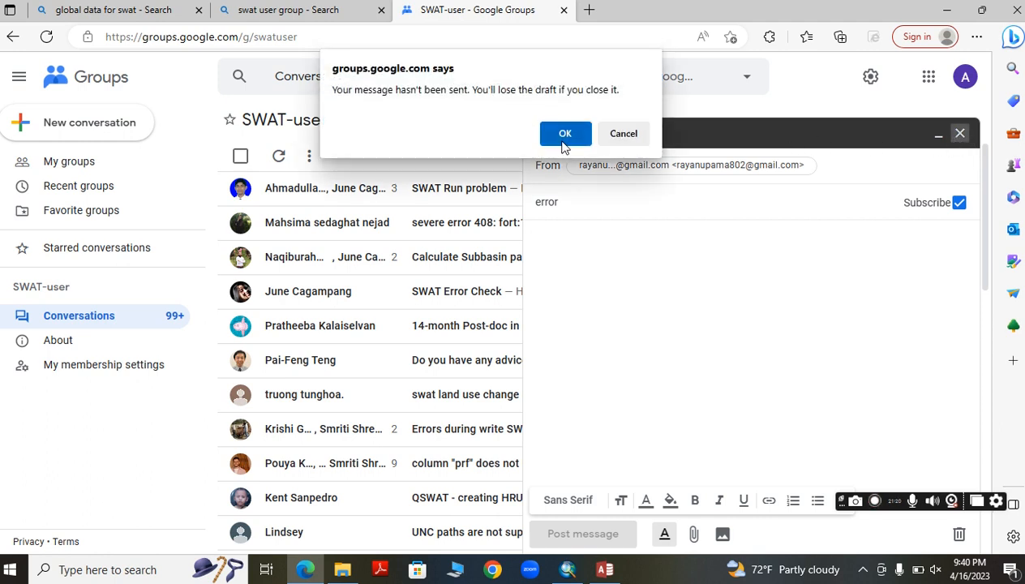
{"action": "left_click", "coordinate": [565, 135]}
- Switch back to ArcMap and view the whole watershed with its subbasins and outlets
{"action": "left_click", "coordinate": [569, 570]}
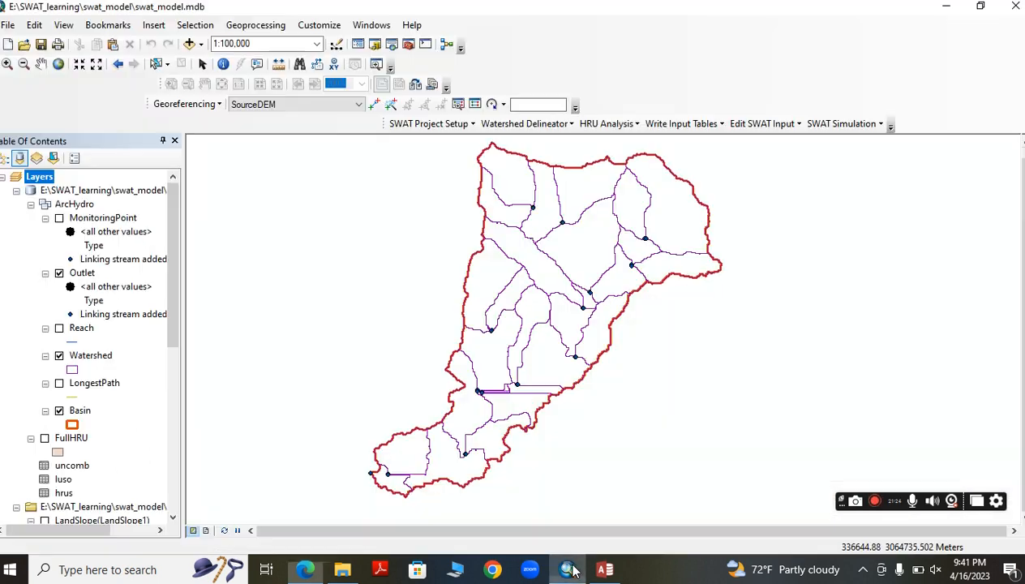
{"action": "scroll", "coordinate": [378, 236], "scroll_direction": "down", "scroll_amount": 2}
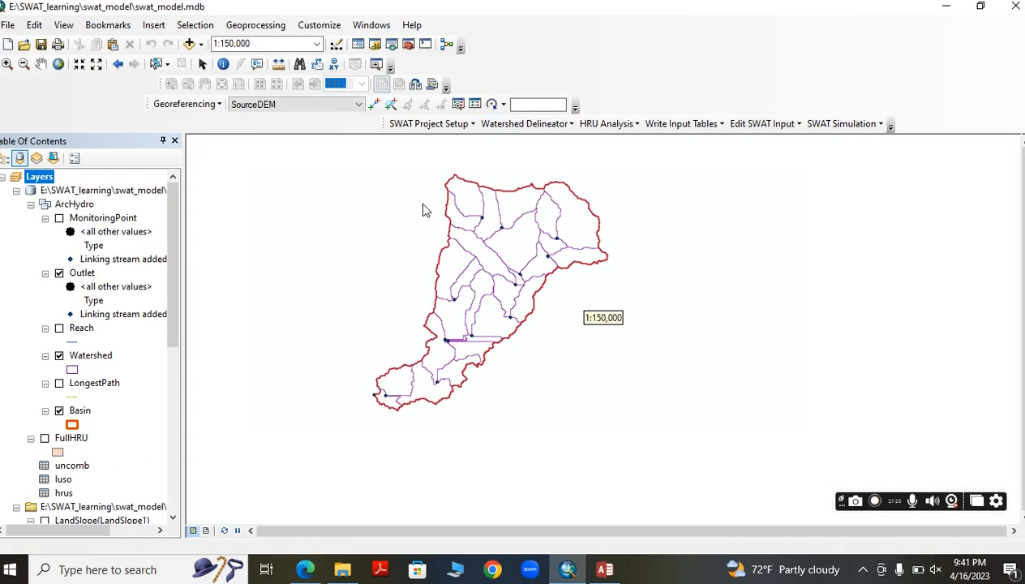
{"action": "scroll", "coordinate": [411, 188], "scroll_direction": "up", "scroll_amount": 2}
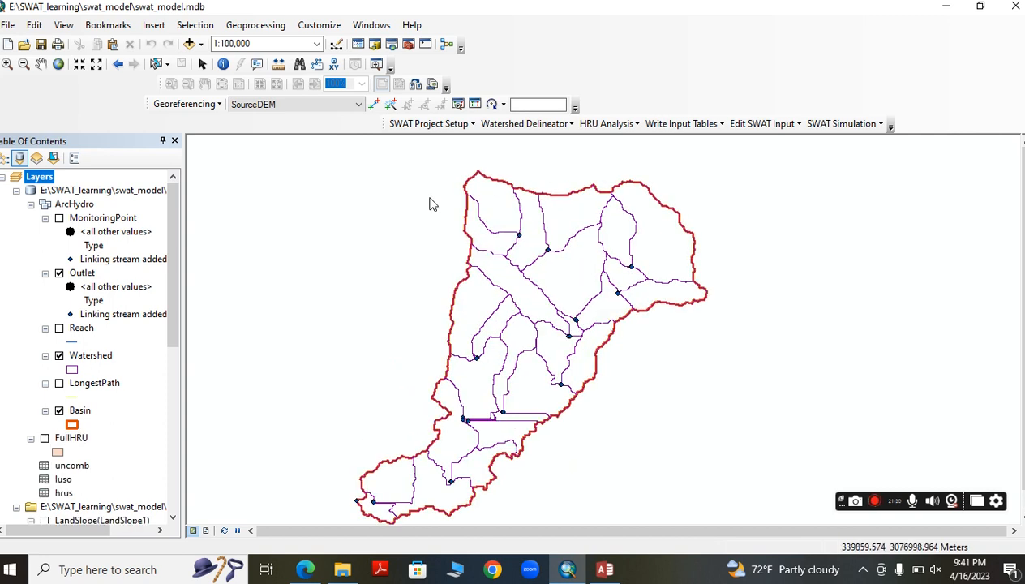
{"action": "scroll", "coordinate": [429, 204], "scroll_direction": "down", "scroll_amount": 1}
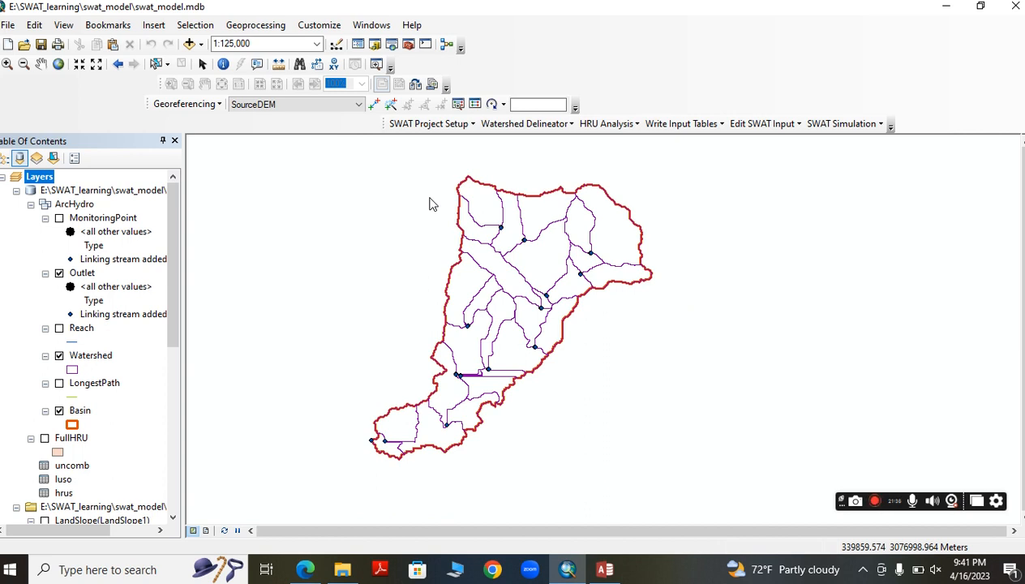
{"action": "scroll", "coordinate": [429, 204], "scroll_direction": "up", "scroll_amount": 1}
{"action": "scroll", "coordinate": [430, 204], "scroll_direction": "down", "scroll_amount": 1}
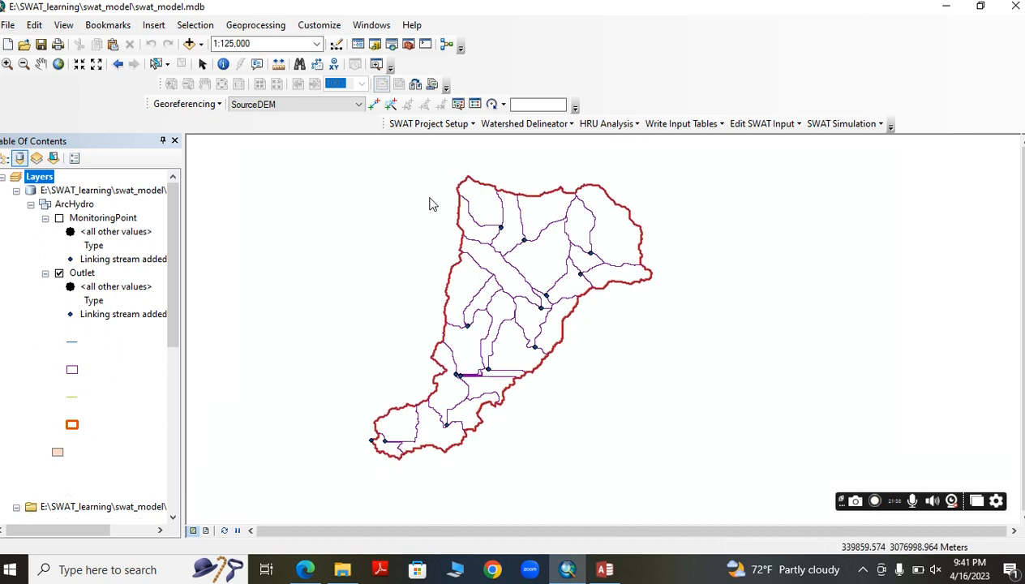